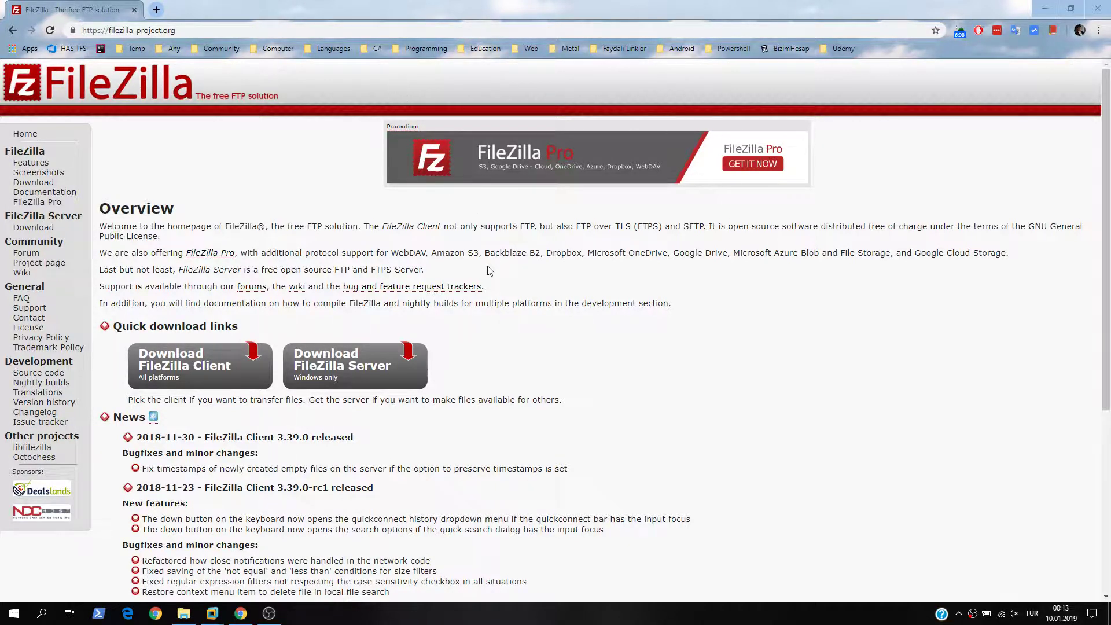
- Scroll through the filezilla-project.org homepage to review its client and server download links
{"action": "scroll", "coordinate": [555, 373], "scroll_direction": "down", "scroll_amount": 5}
{"action": "scroll", "coordinate": [553, 379], "scroll_direction": "up", "scroll_amount": 5}
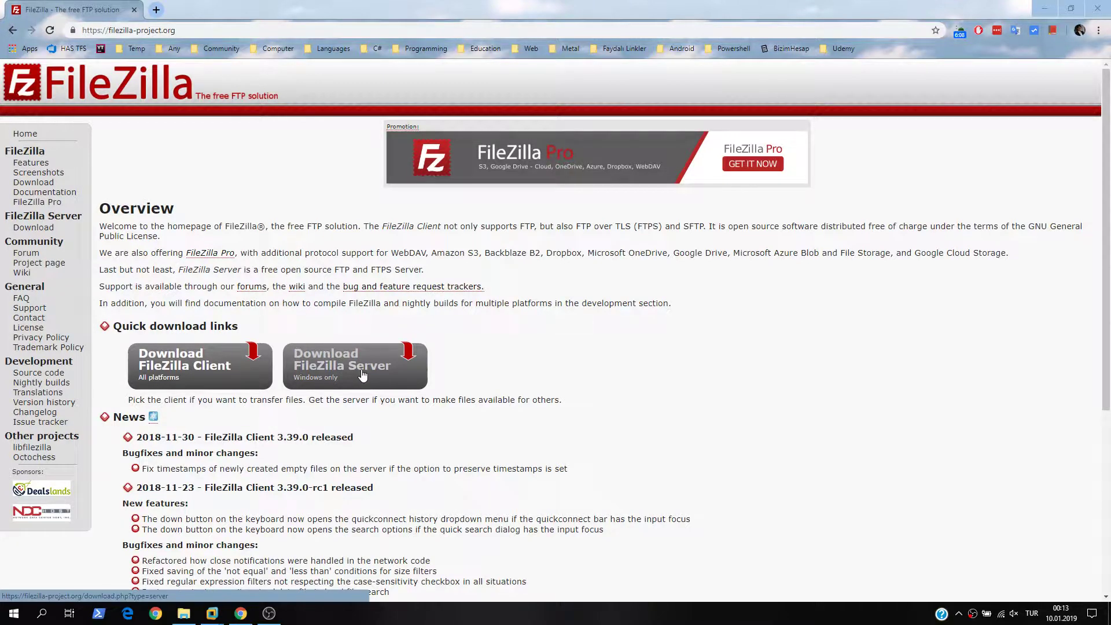
- Minimize Chrome and launch the FileZilla Server setup from the VM desktop
{"action": "left_click", "coordinate": [1045, 9]}
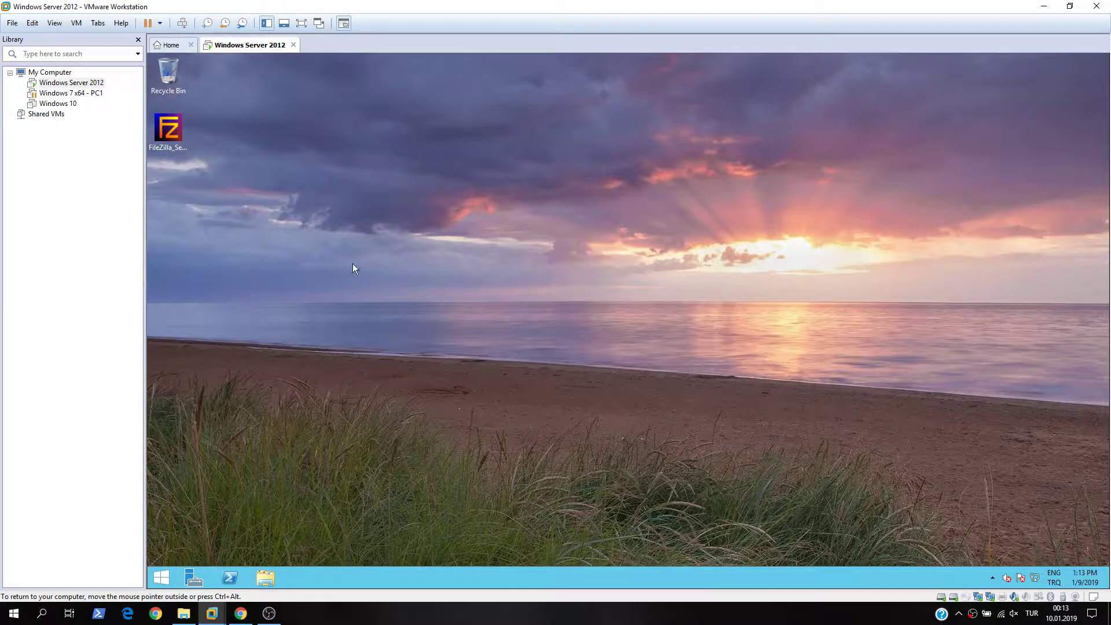
{"action": "double_click", "coordinate": [177, 127]}
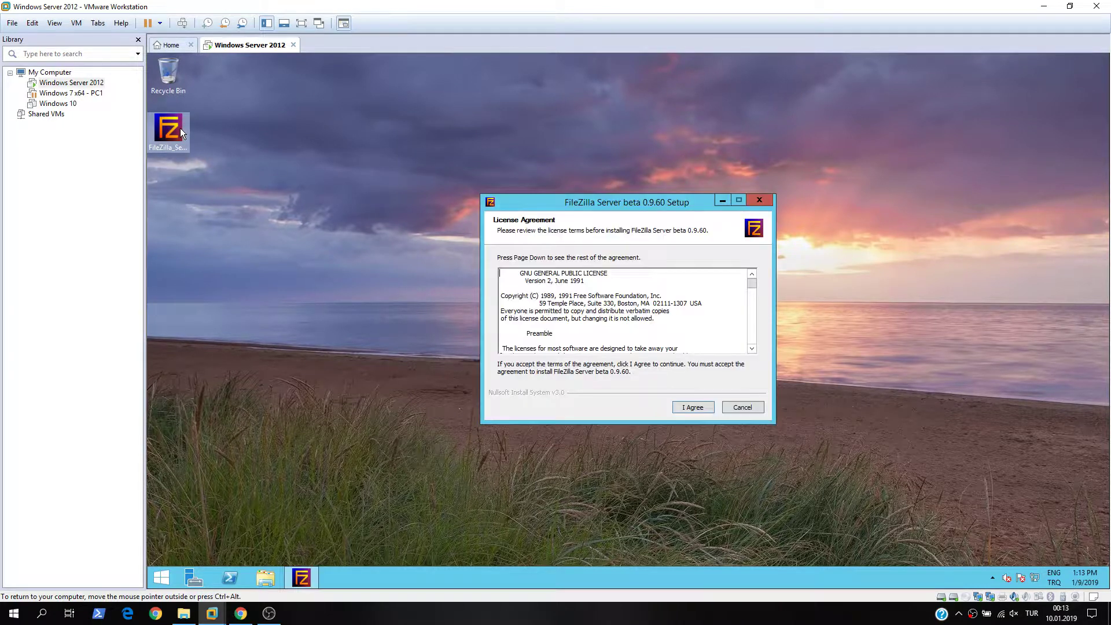
{"action": "left_click_drag", "start_coordinate": [589, 199], "coordinate": [483, 168]}
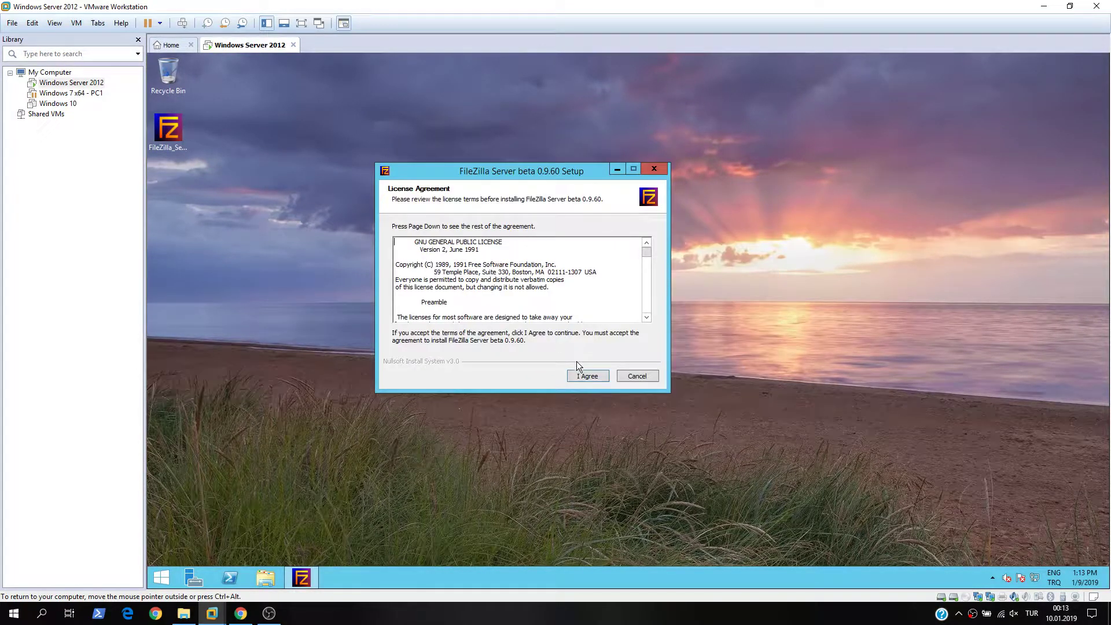
- Install FileZilla Server beta 0.9.60 with default components, folder and service startup settings
{"action": "left_click", "coordinate": [586, 376]}
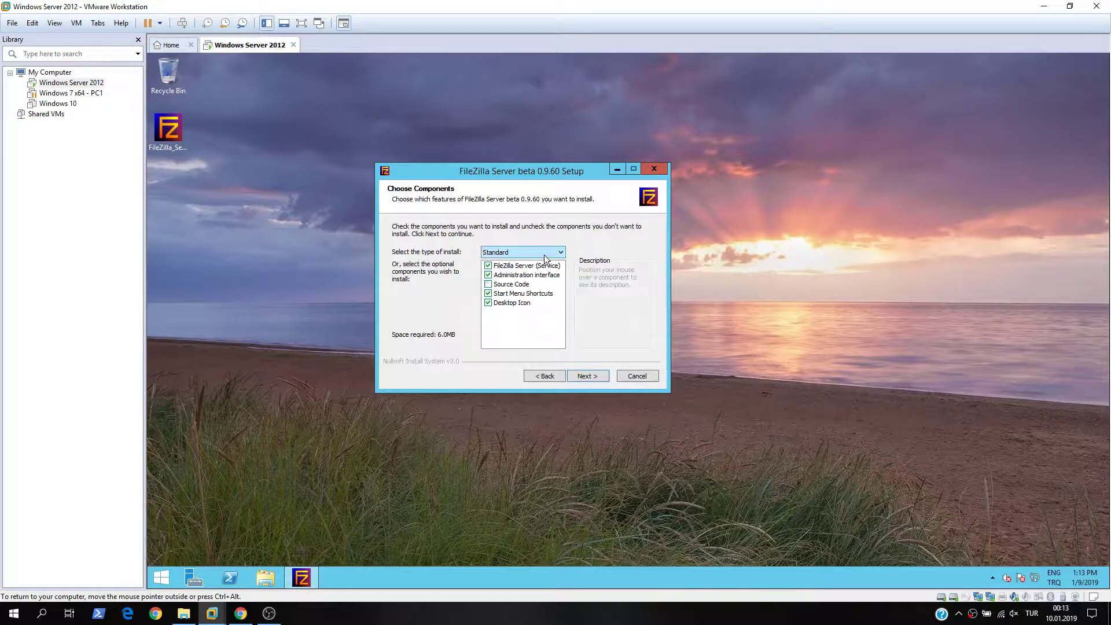
{"action": "left_click", "coordinate": [584, 376]}
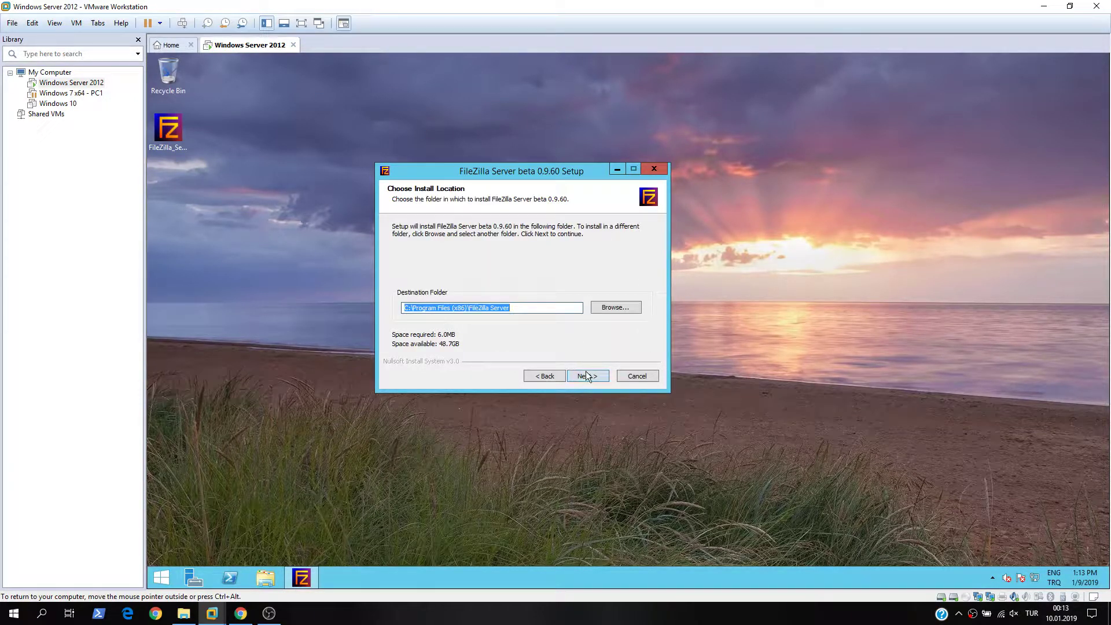
{"action": "left_click", "coordinate": [592, 378]}
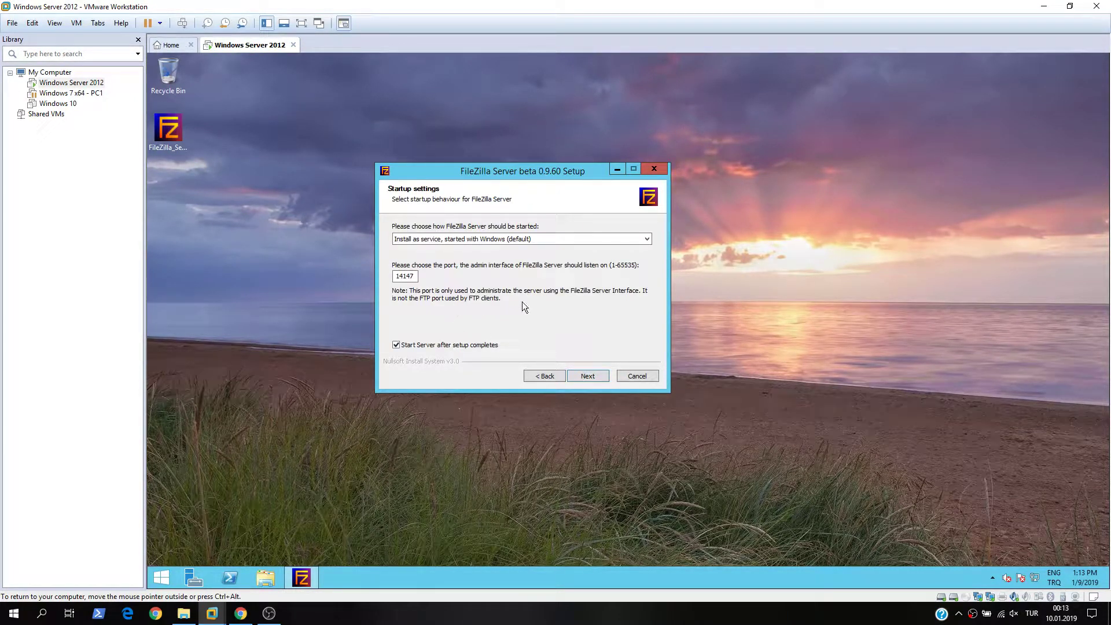
{"action": "left_click", "coordinate": [582, 374]}
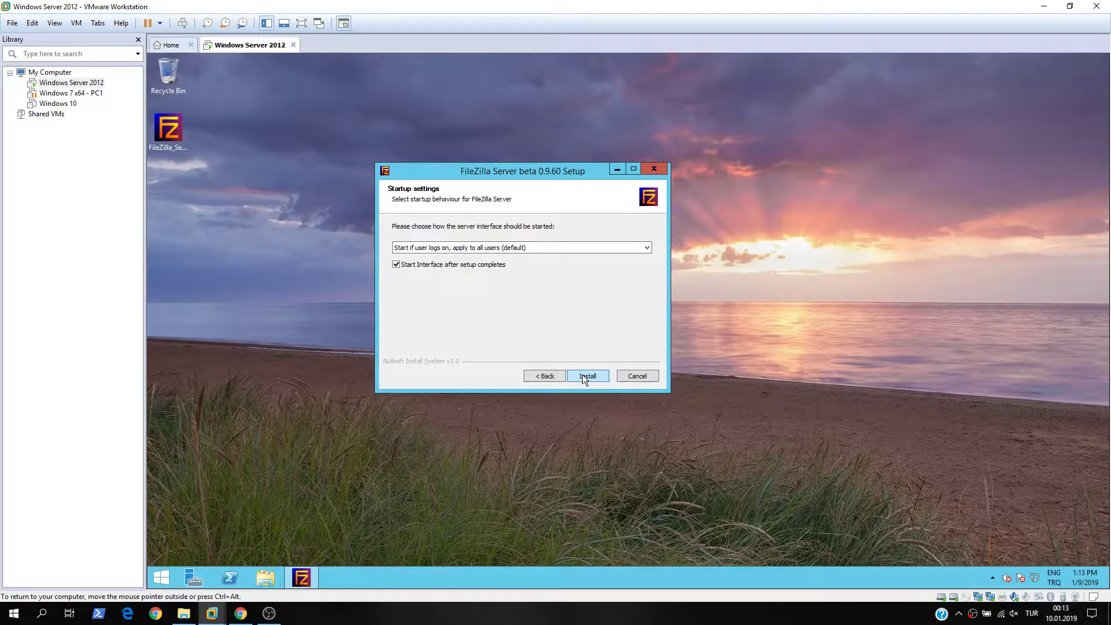
{"action": "left_click", "coordinate": [592, 374]}
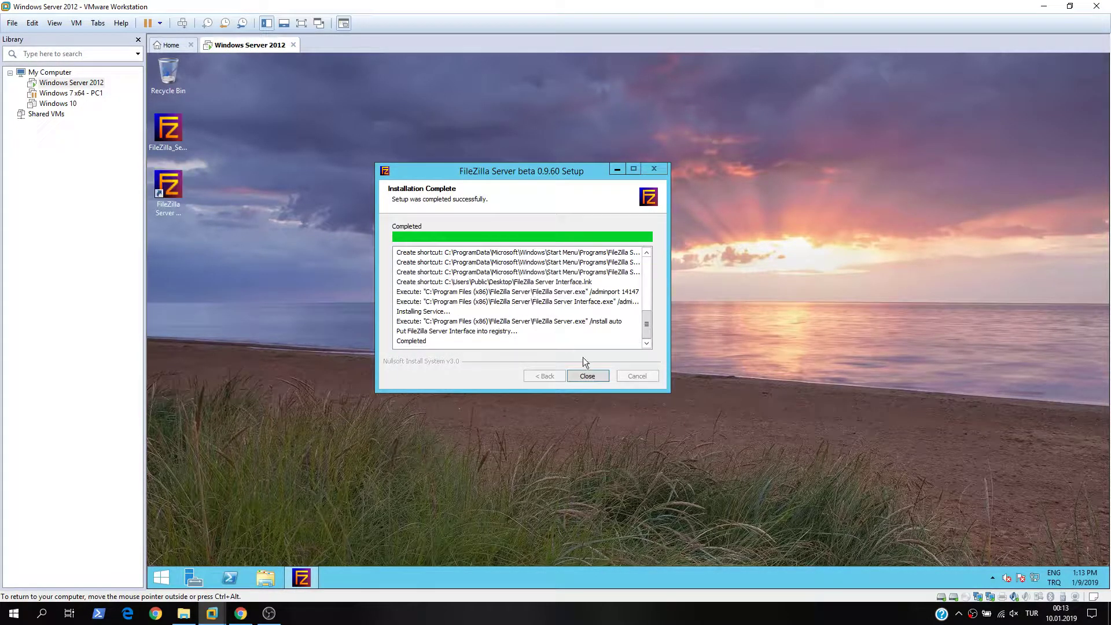
{"action": "left_click", "coordinate": [588, 375]}
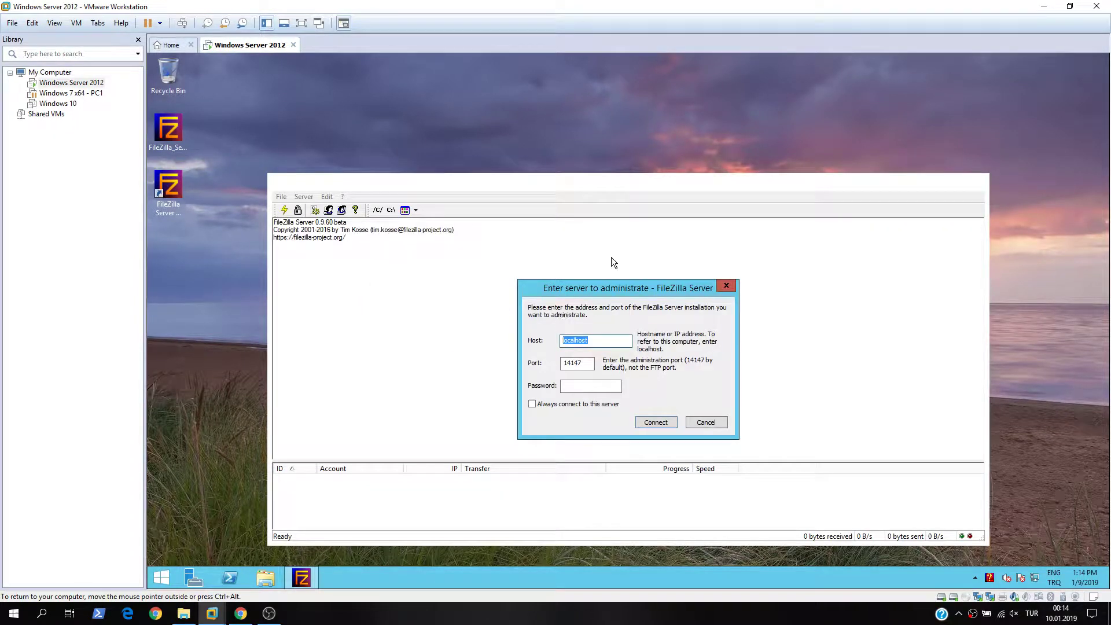
- Connect to the local server on port 14147 and bring up the passive mode settings
{"action": "left_click", "coordinate": [652, 421]}
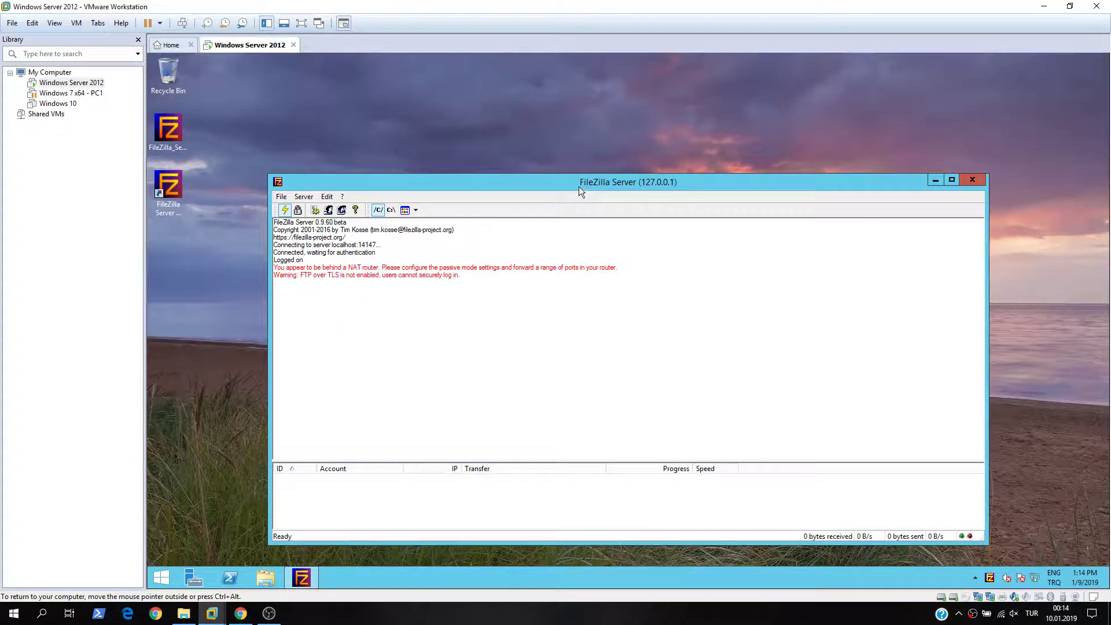
{"action": "left_click_drag", "start_coordinate": [579, 186], "coordinate": [563, 109]}
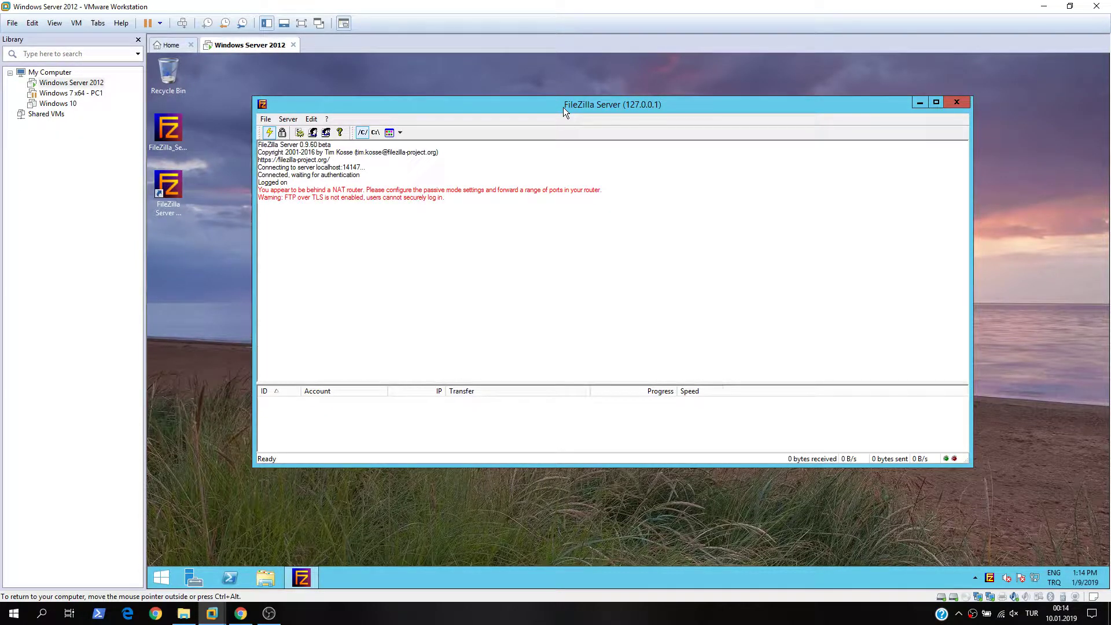
{"action": "left_click", "coordinate": [315, 123]}
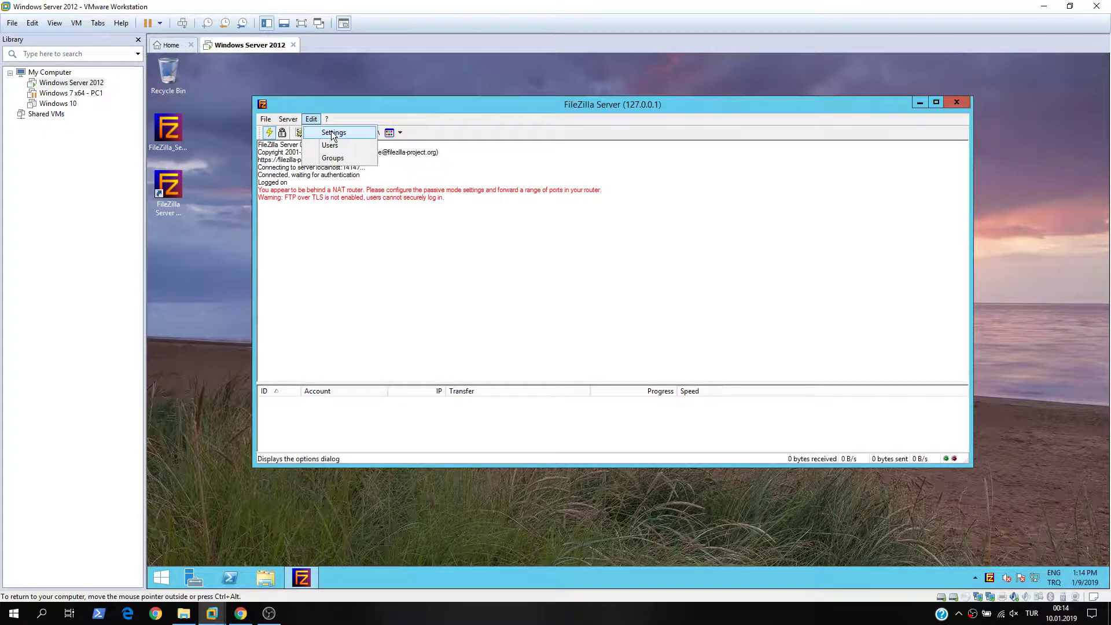
{"action": "left_click", "coordinate": [331, 131]}
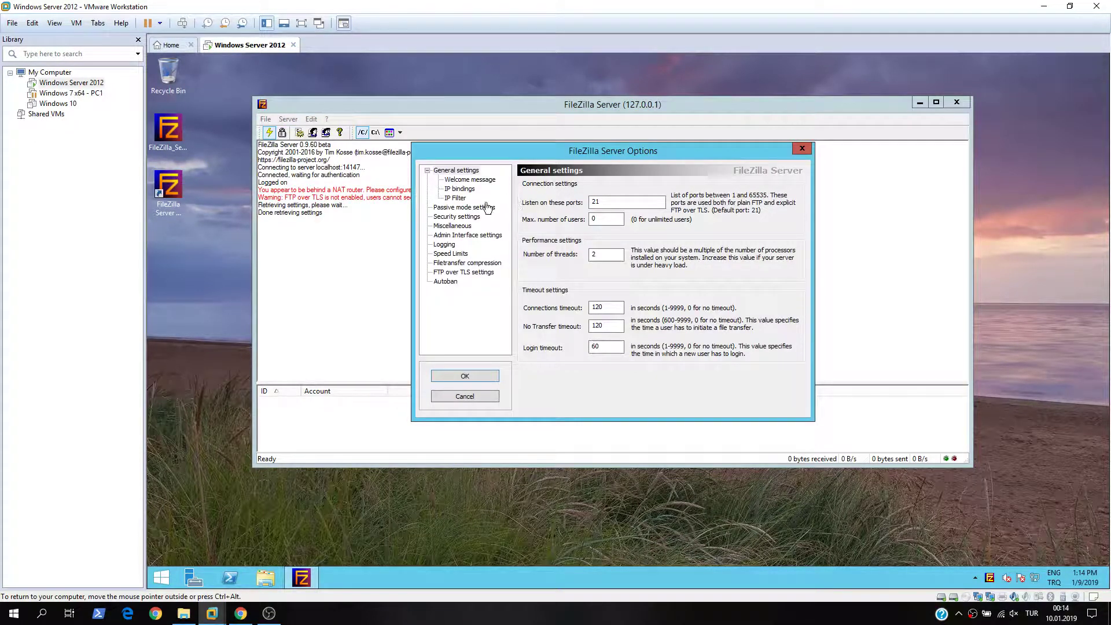
{"action": "left_click", "coordinate": [465, 209]}
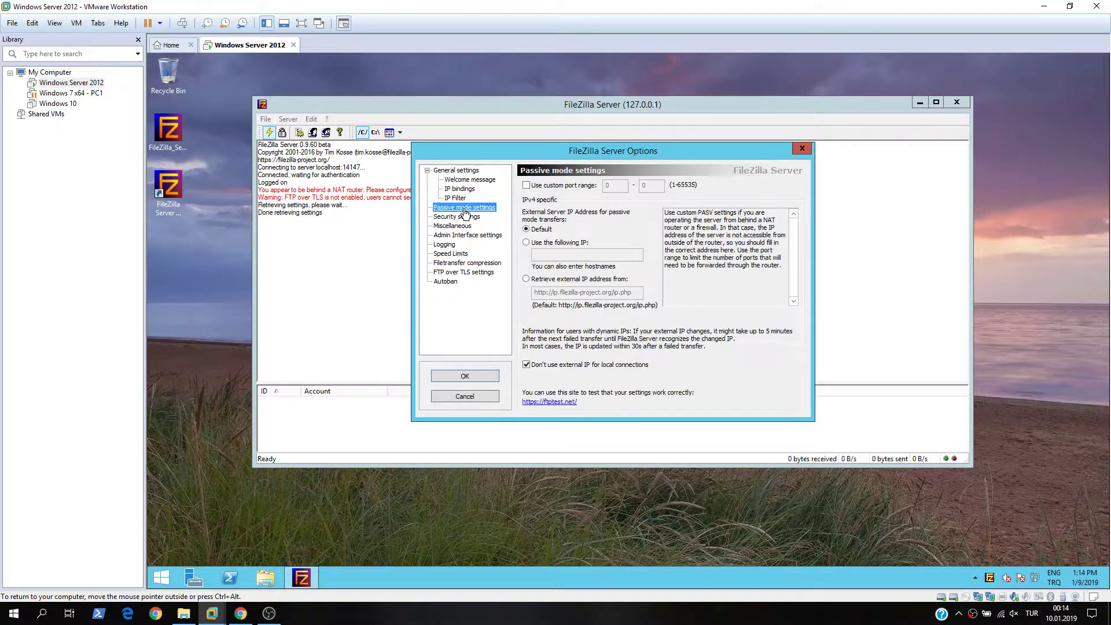
- Enable a custom passive port range of 50000–50100 and save it to the server
{"action": "left_click", "coordinate": [527, 186]}
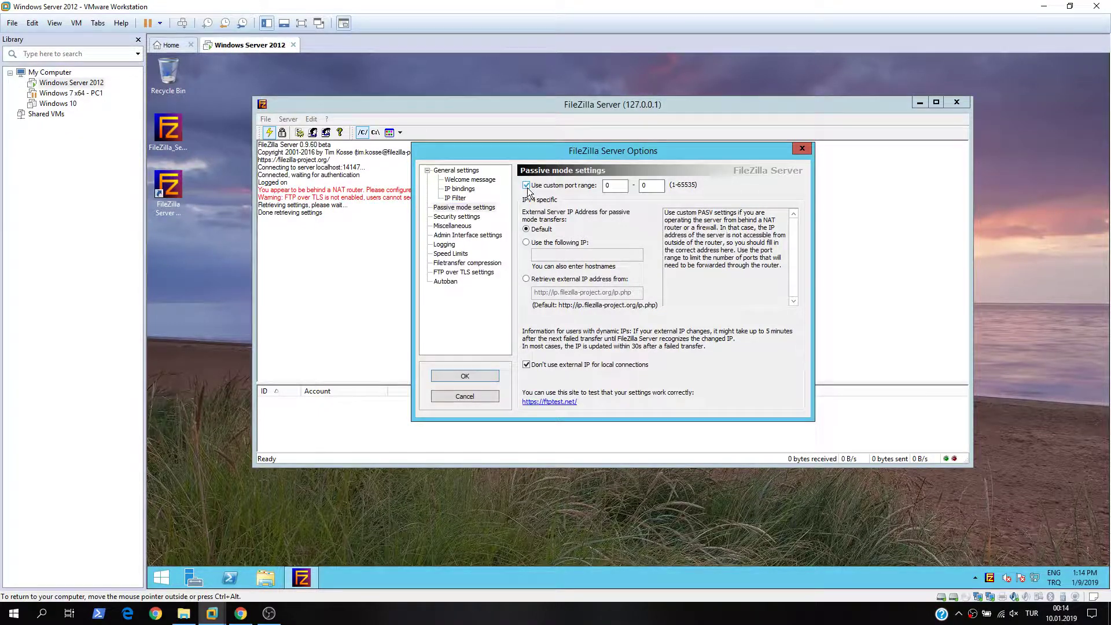
{"action": "left_click", "coordinate": [614, 185]}
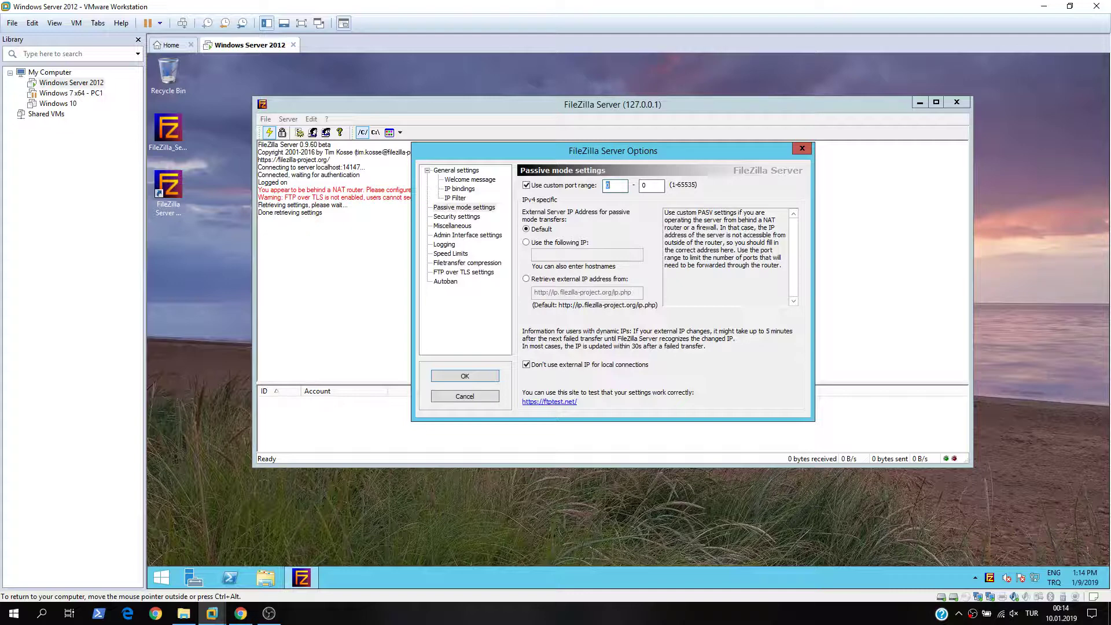
{"action": "type", "text": "500"}
{"action": "key", "text": "BackSpace"}
{"action": "key", "text": "BackSpace"}
{"action": "key", "text": "BackSpace"}
{"action": "type", "text": "5000"}
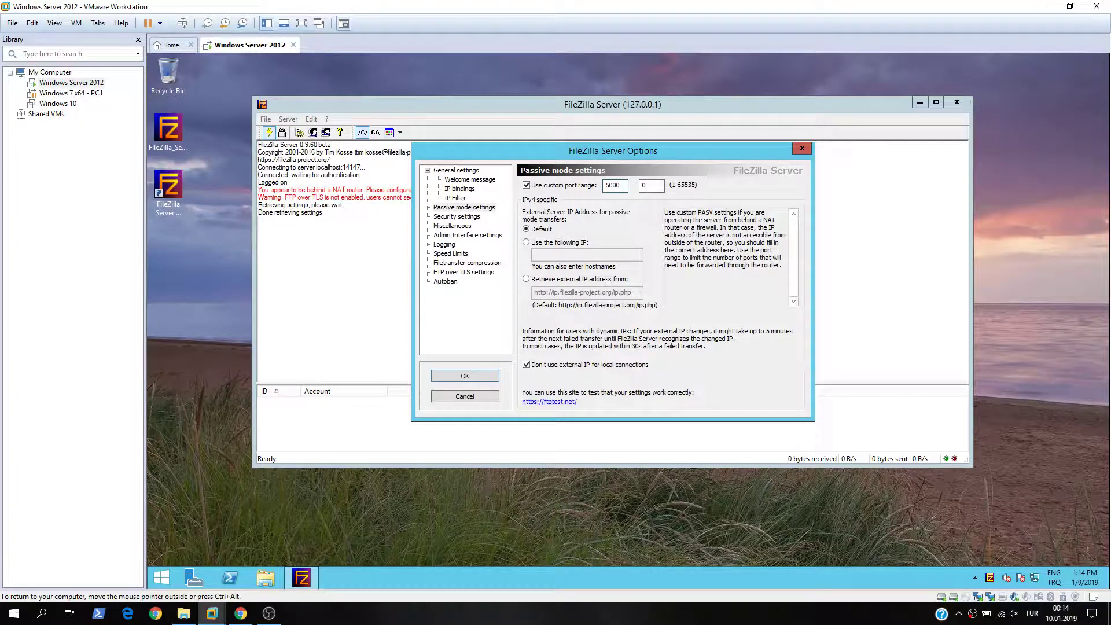
{"action": "type", "text": "0"}
{"action": "key", "text": "Tab"}
{"action": "type", "text": "50100"}
{"action": "left_click", "coordinate": [485, 375]}
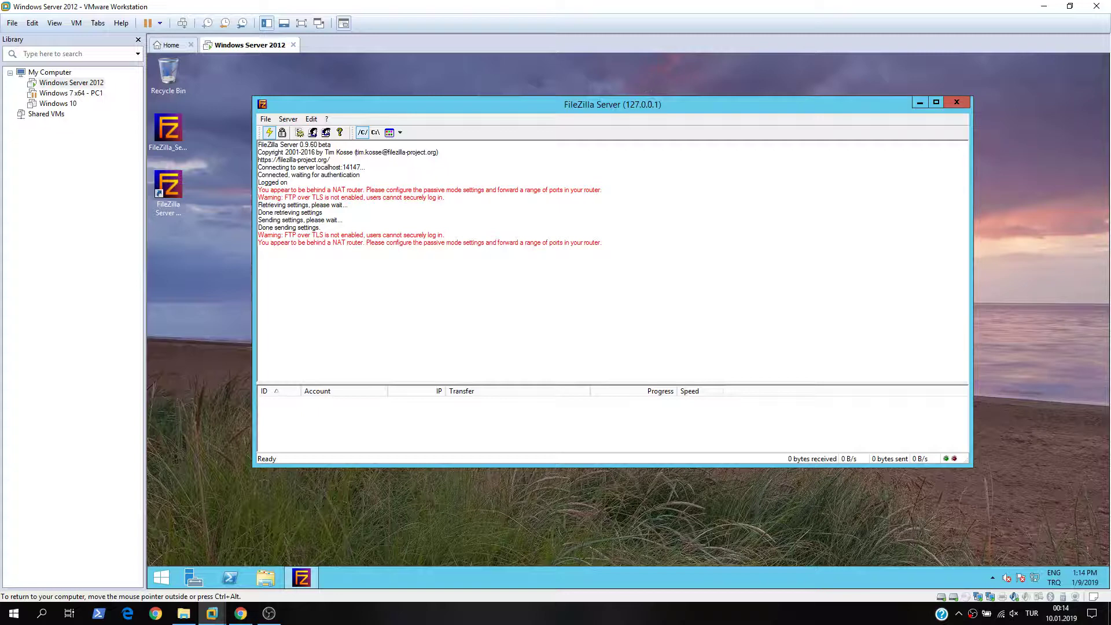
- Open Windows Firewall with Advanced Security full-screen and show its inbound rules
{"action": "left_click", "coordinate": [168, 573]}
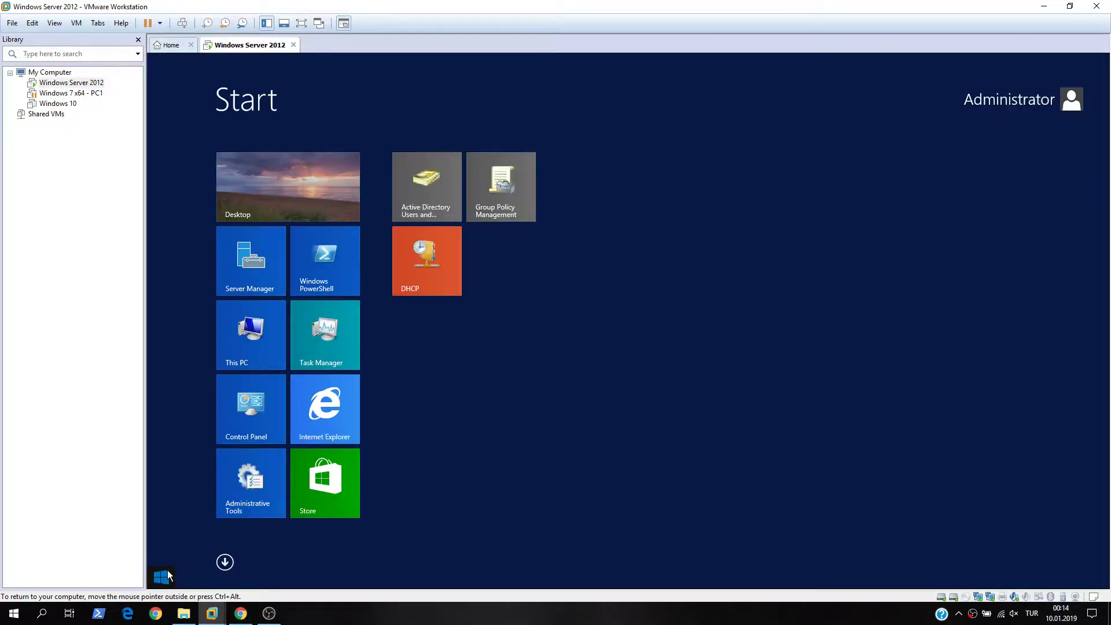
{"action": "type", "text": "advanced Security"}
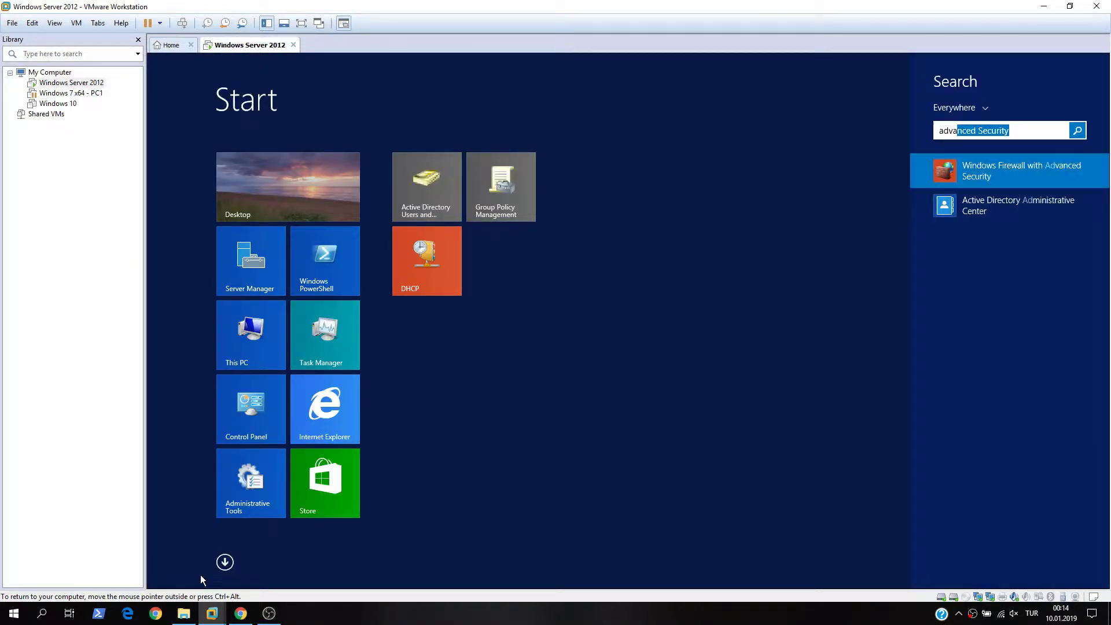
{"action": "left_click", "coordinate": [999, 168]}
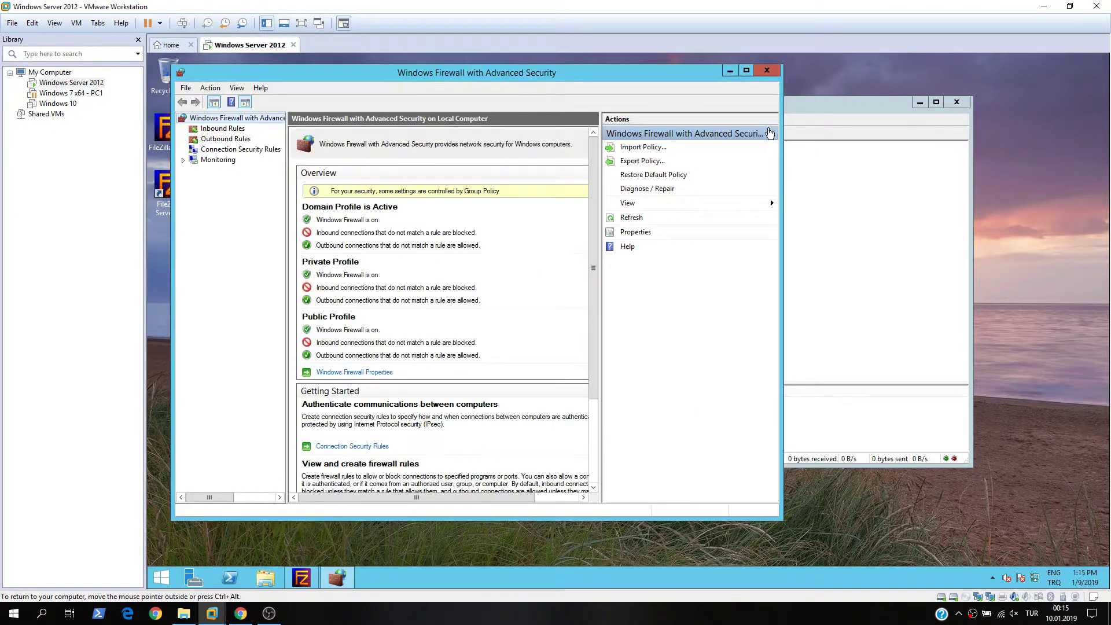
{"action": "left_click", "coordinate": [746, 71]}
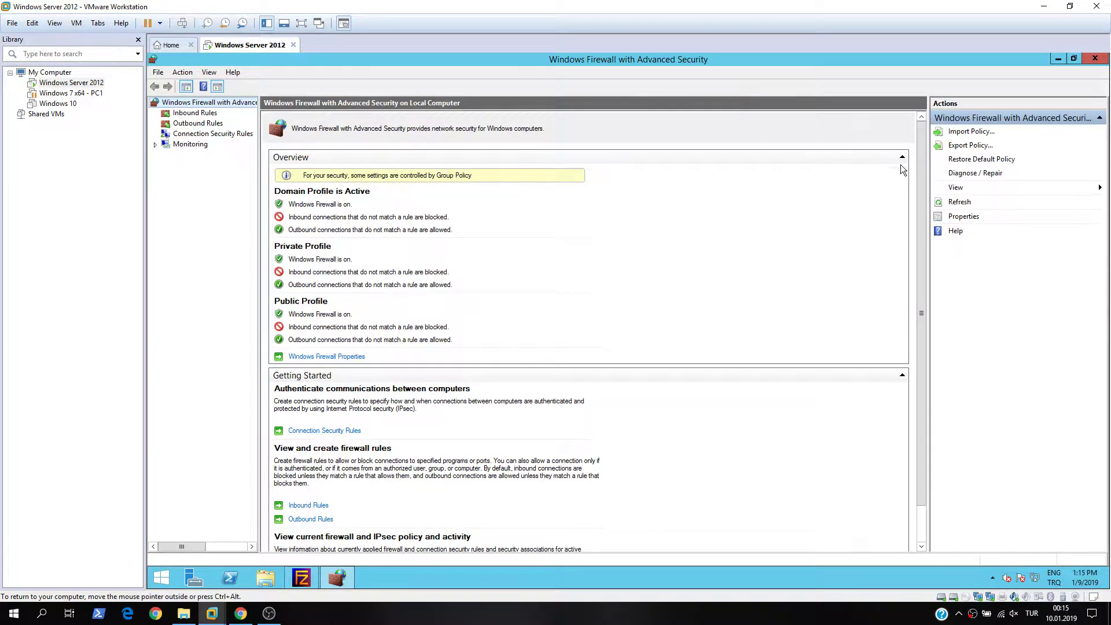
{"action": "left_click", "coordinate": [195, 114]}
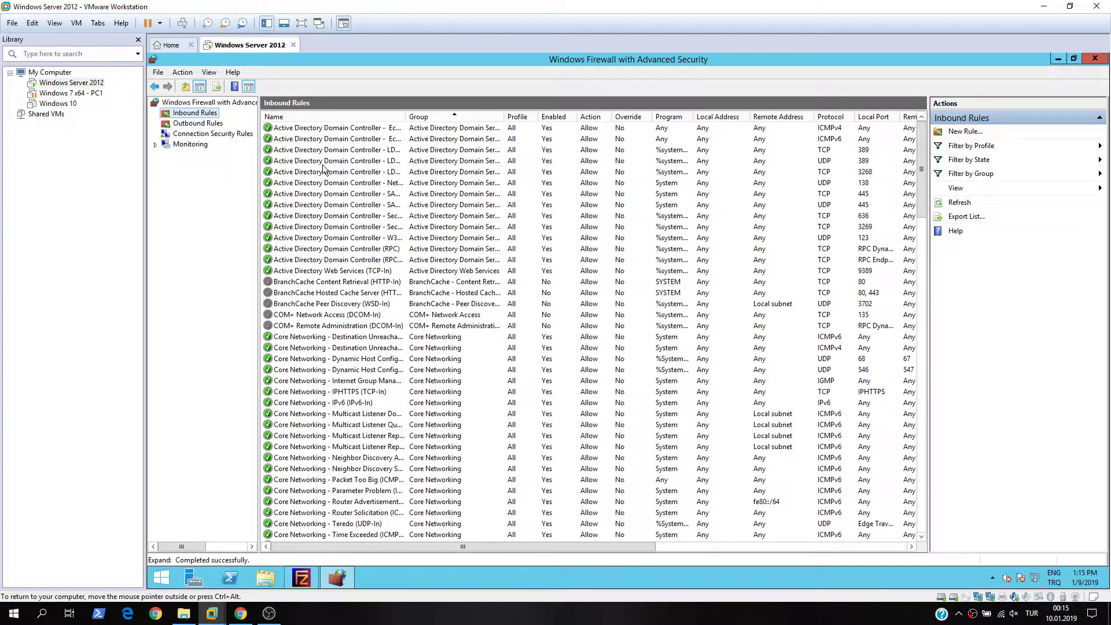
{"action": "left_click", "coordinate": [957, 131]}
{"action": "left_click", "coordinate": [332, 226]}
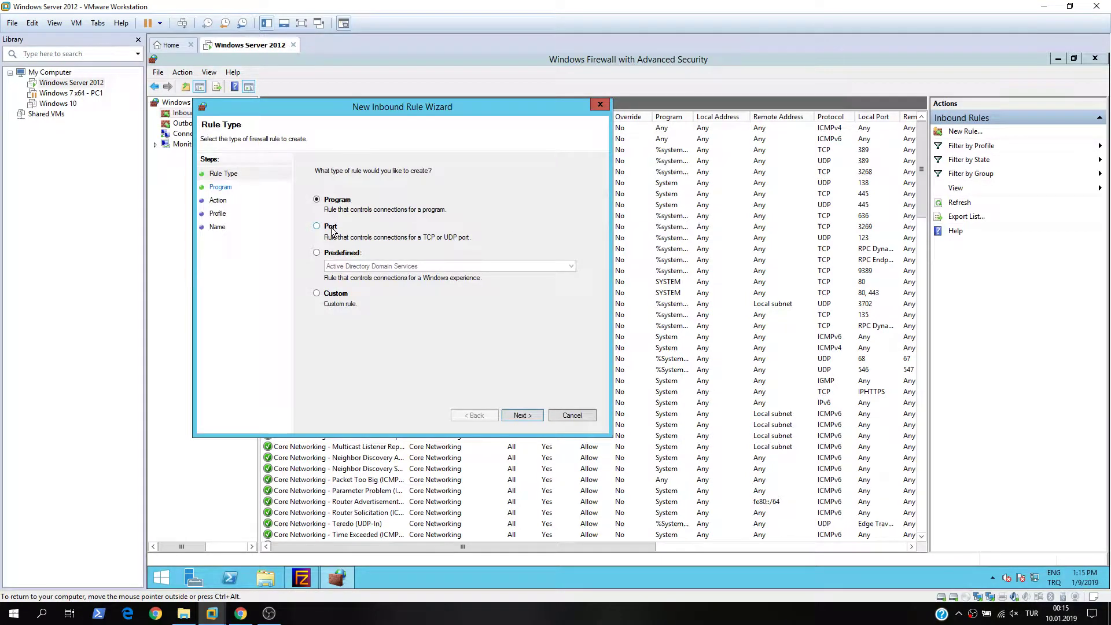
{"action": "left_click", "coordinate": [522, 415]}
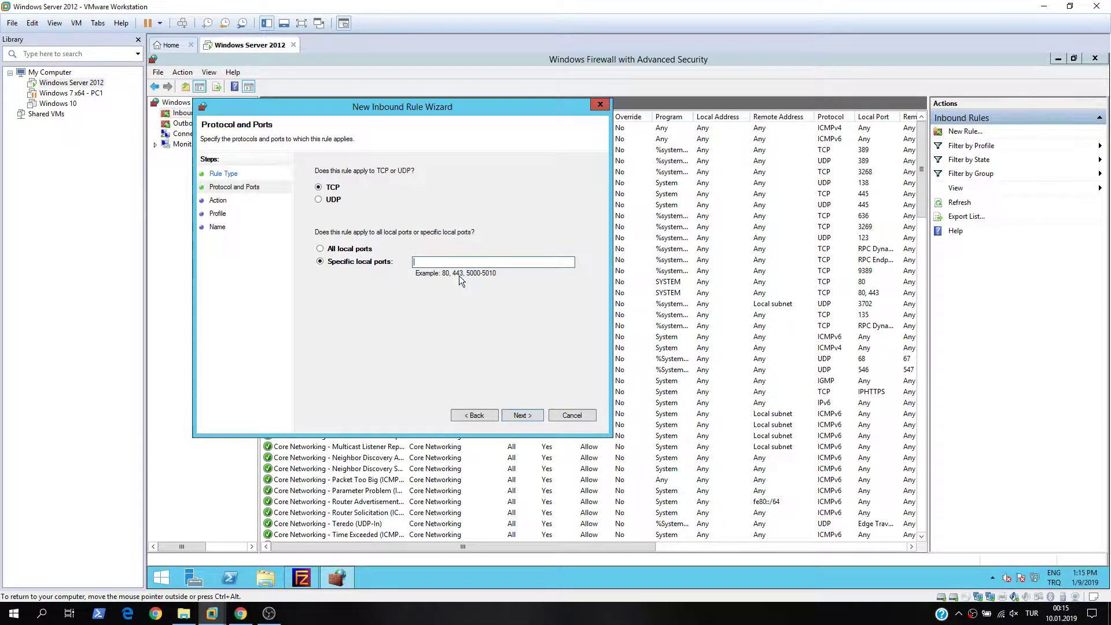
{"action": "type", "text": "21, 50000-50100"}
{"action": "left_click", "coordinate": [521, 416]}
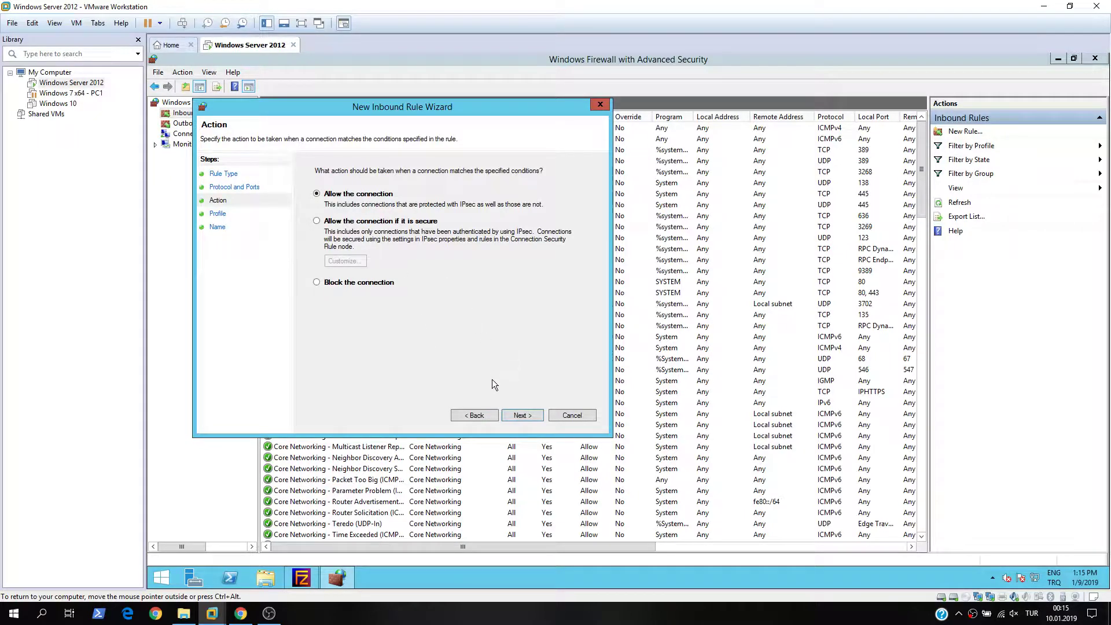
- Allow the connection on all profiles, name the rule 'ftp', finish, and close the console
{"action": "left_click", "coordinate": [518, 416]}
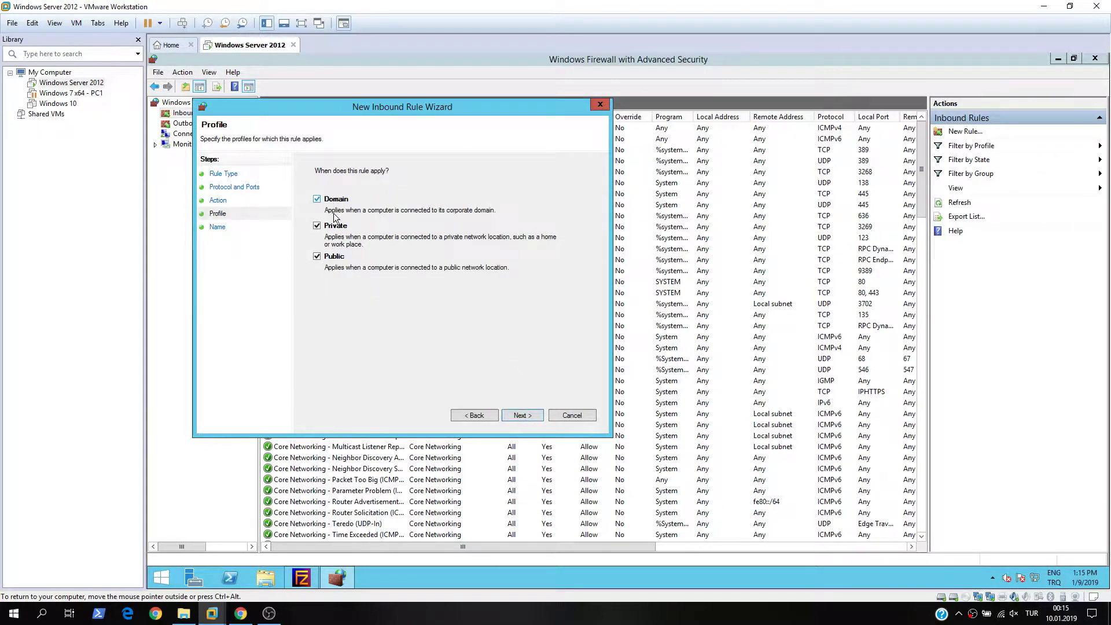
{"action": "left_click", "coordinate": [521, 415]}
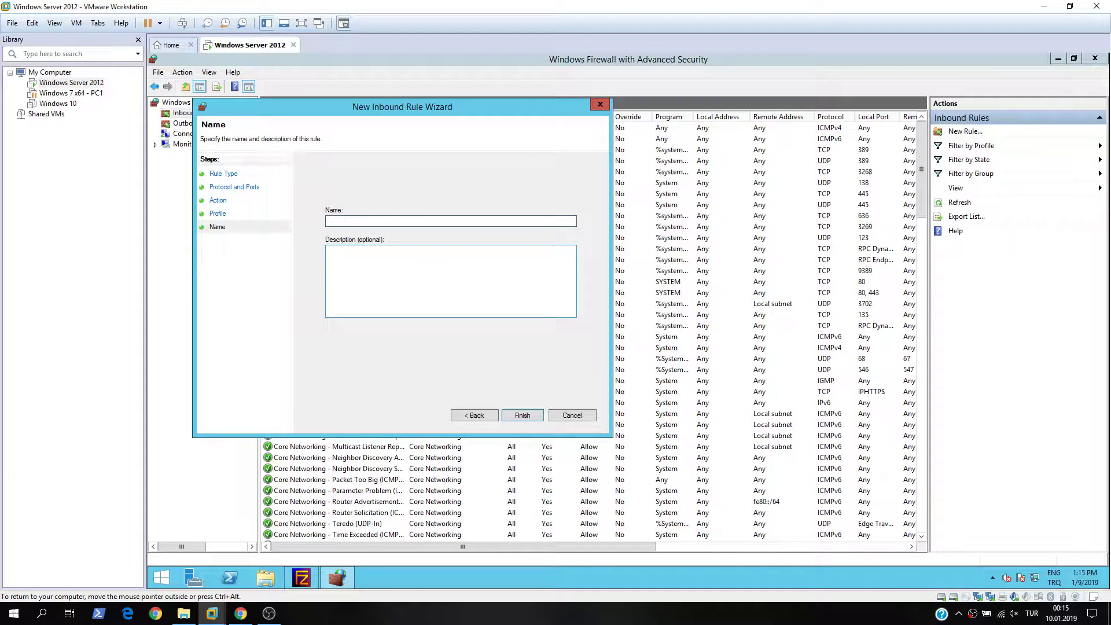
{"action": "type", "text": "ftp"}
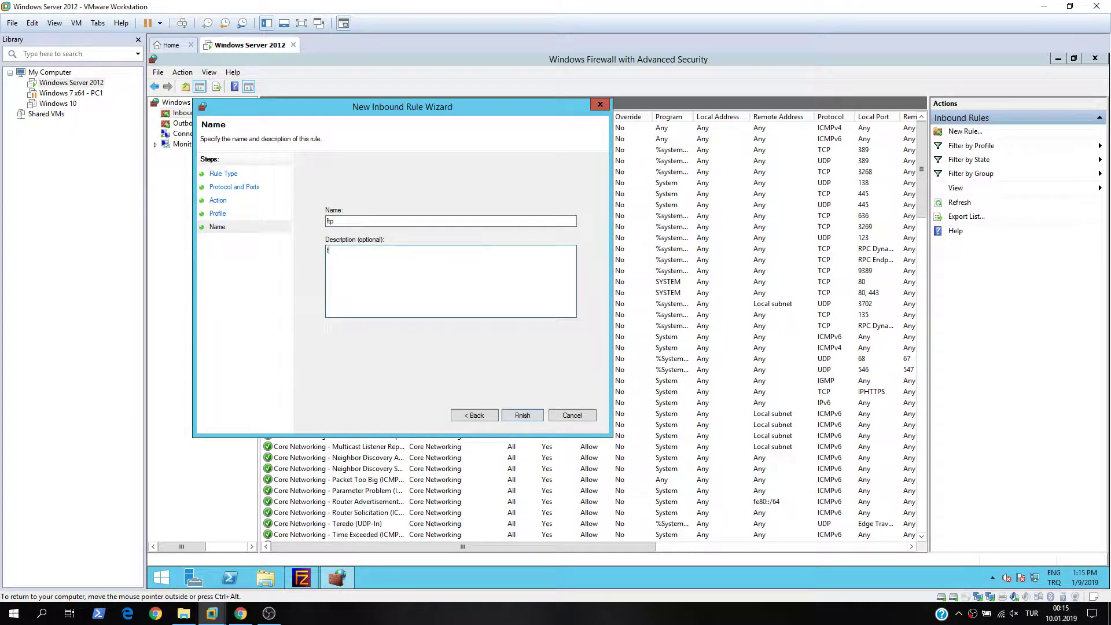
{"action": "type", "text": "tp server ports"}
{"action": "left_click", "coordinate": [520, 415]}
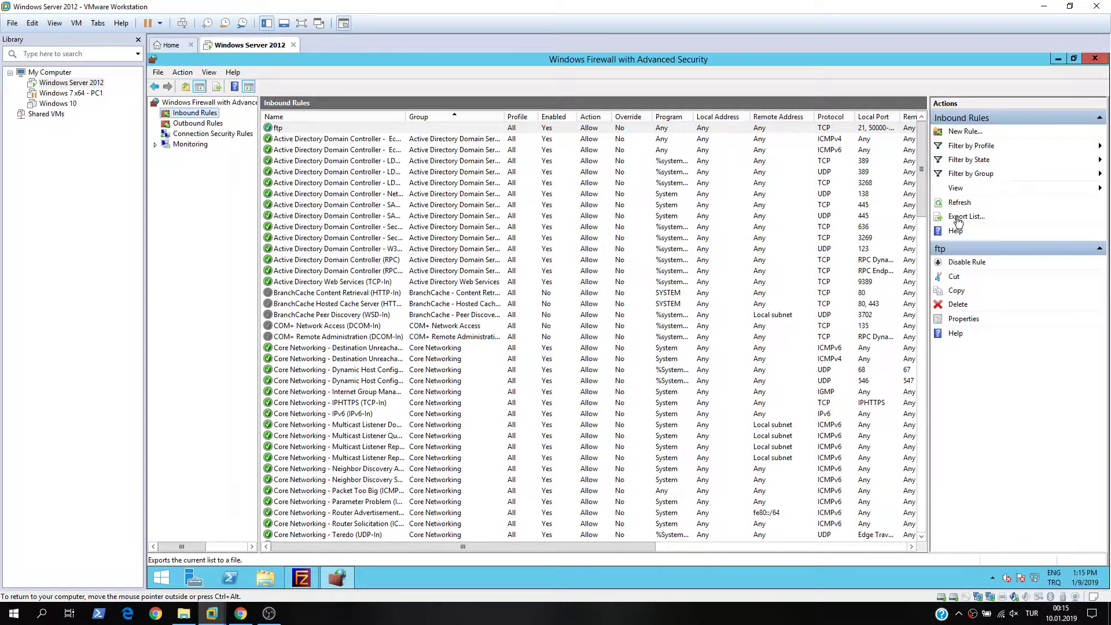
{"action": "left_click", "coordinate": [1095, 59]}
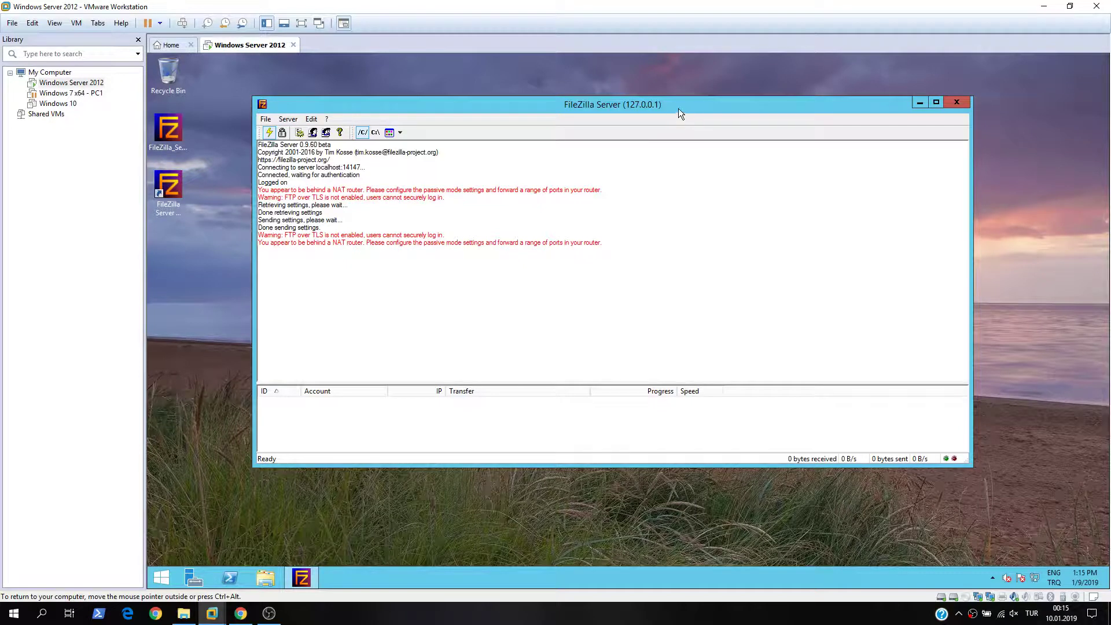
- Confirm FileZilla Server's Users list is still empty, then open File Explorer at This PC
{"action": "left_click_drag", "start_coordinate": [679, 109], "coordinate": [742, 93]}
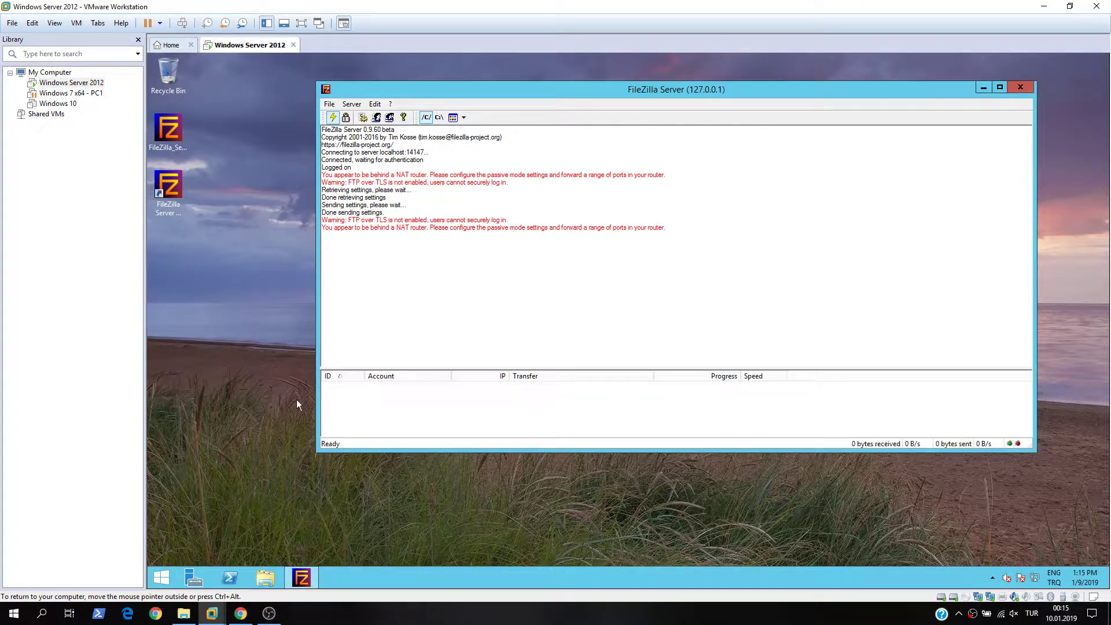
{"action": "left_click", "coordinate": [377, 117]}
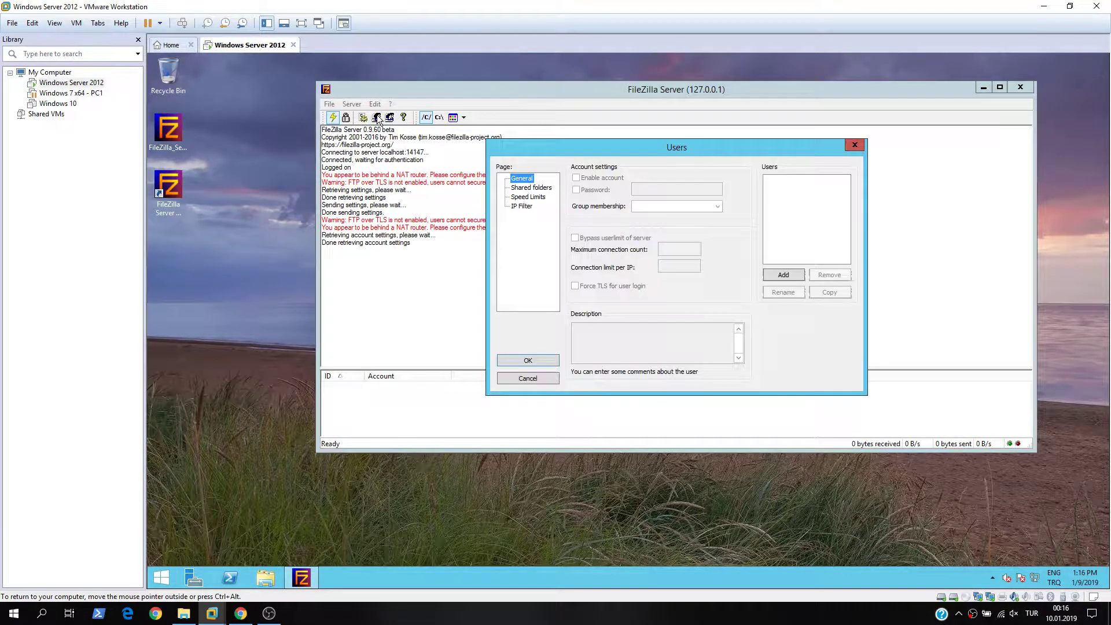
{"action": "left_click", "coordinate": [854, 144]}
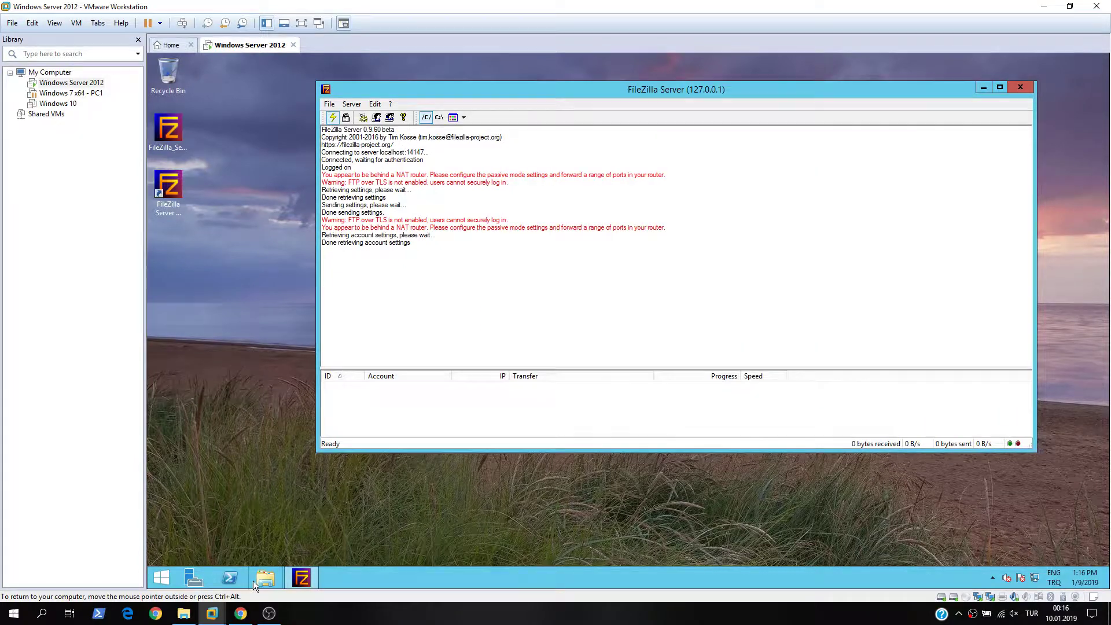
{"action": "left_click", "coordinate": [259, 576]}
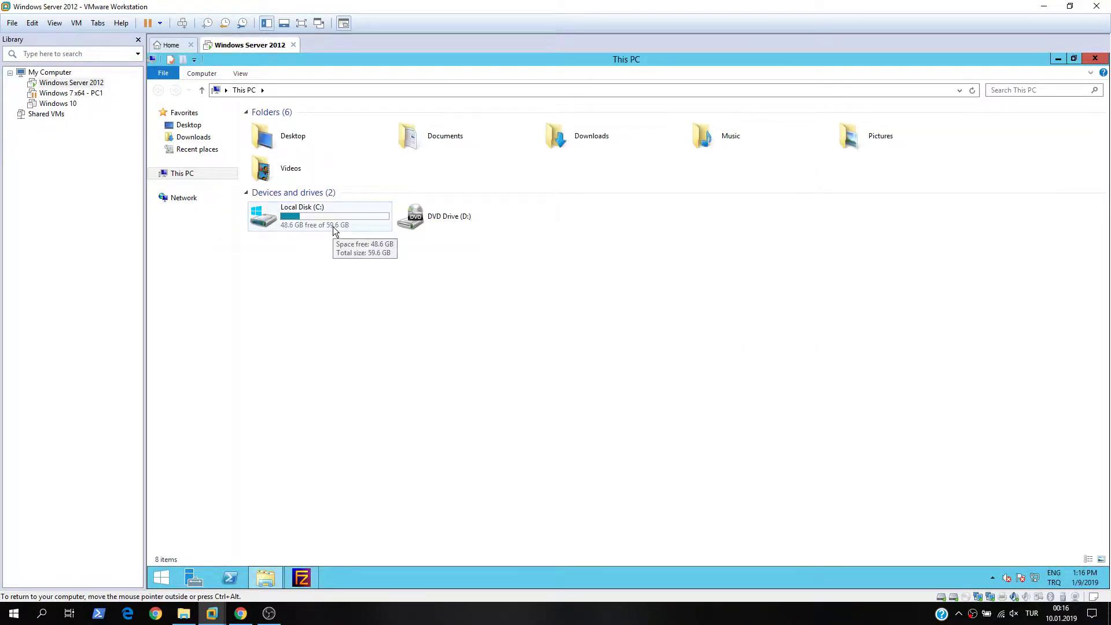
- Permanently delete the old user folder from C:\ftp and reopen the empty folder
{"action": "double_click", "coordinate": [332, 227]}
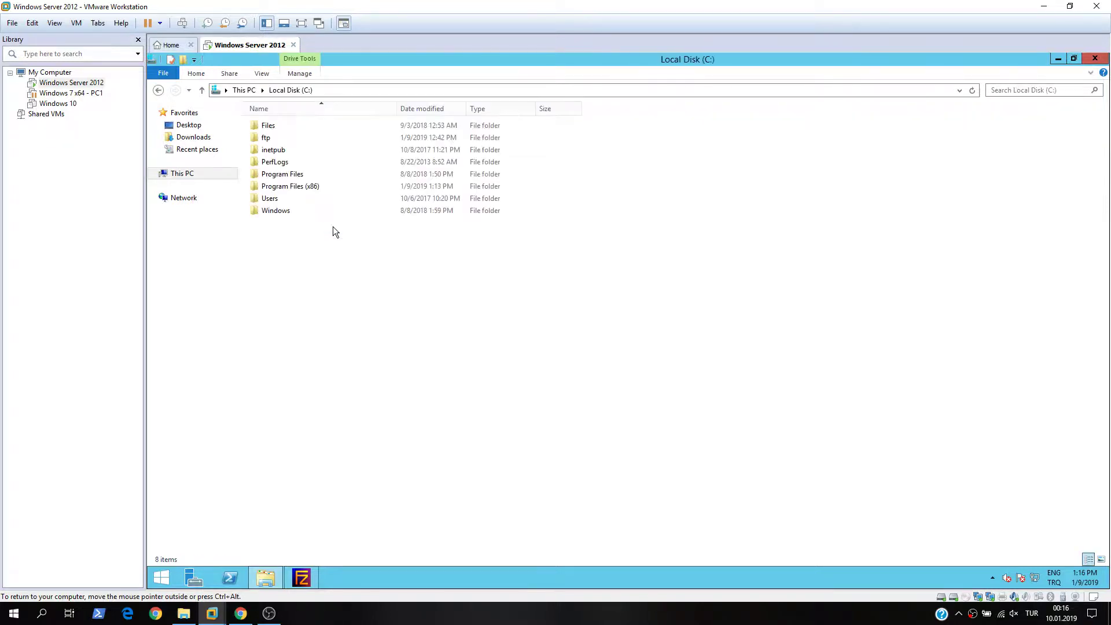
{"action": "double_click", "coordinate": [297, 143]}
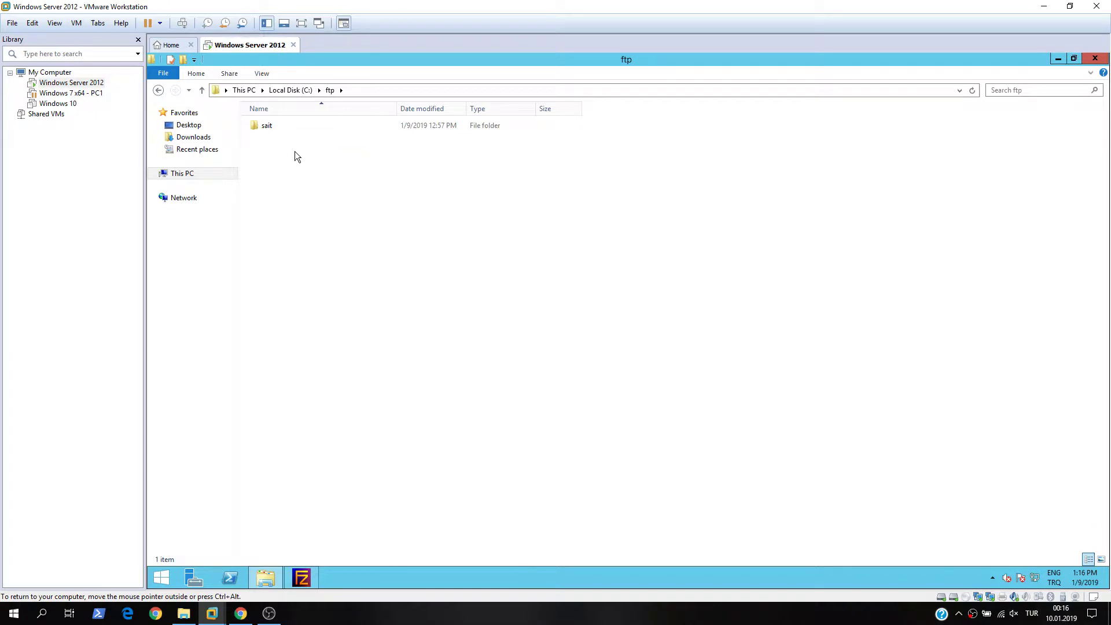
{"action": "left_click", "coordinate": [282, 129]}
{"action": "key", "text": "shift+Delete"}
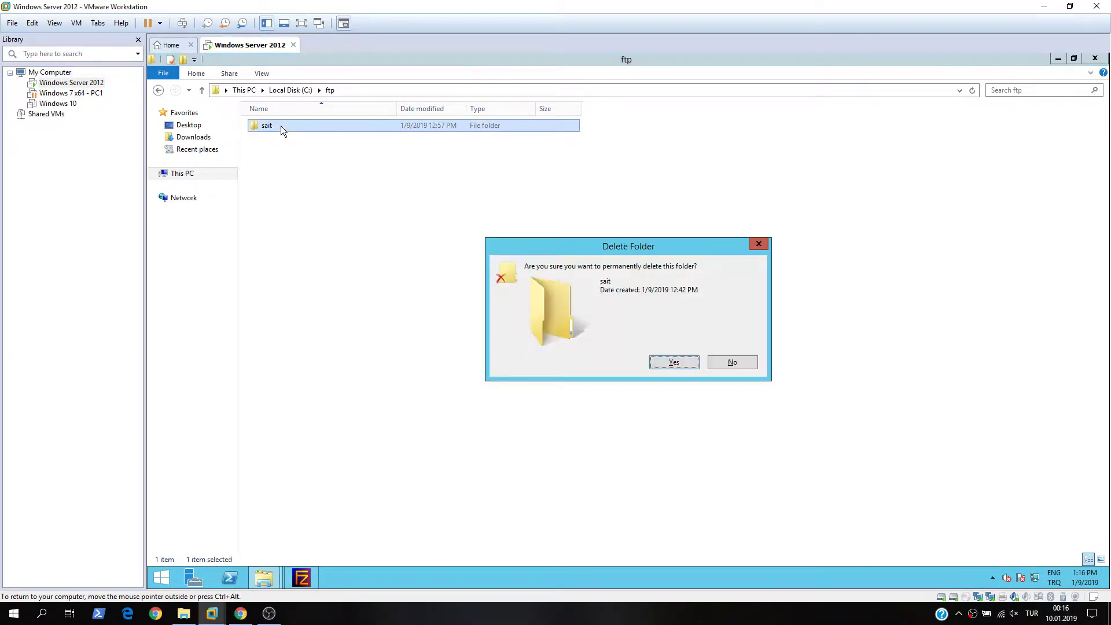
{"action": "key", "text": "Return"}
{"action": "left_click", "coordinate": [289, 90]}
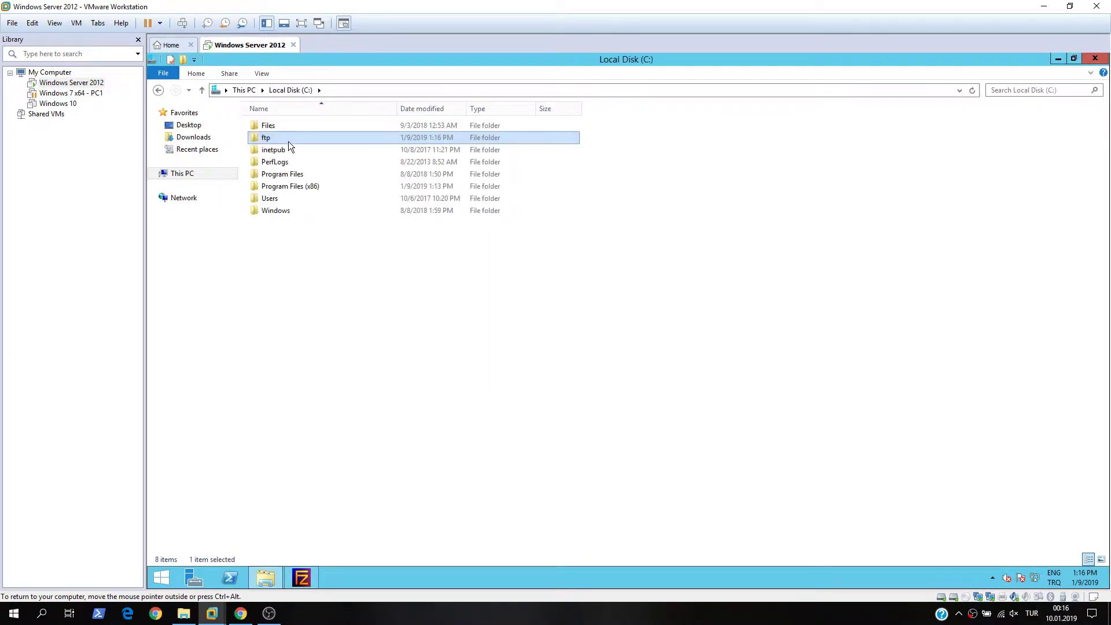
{"action": "double_click", "coordinate": [276, 140]}
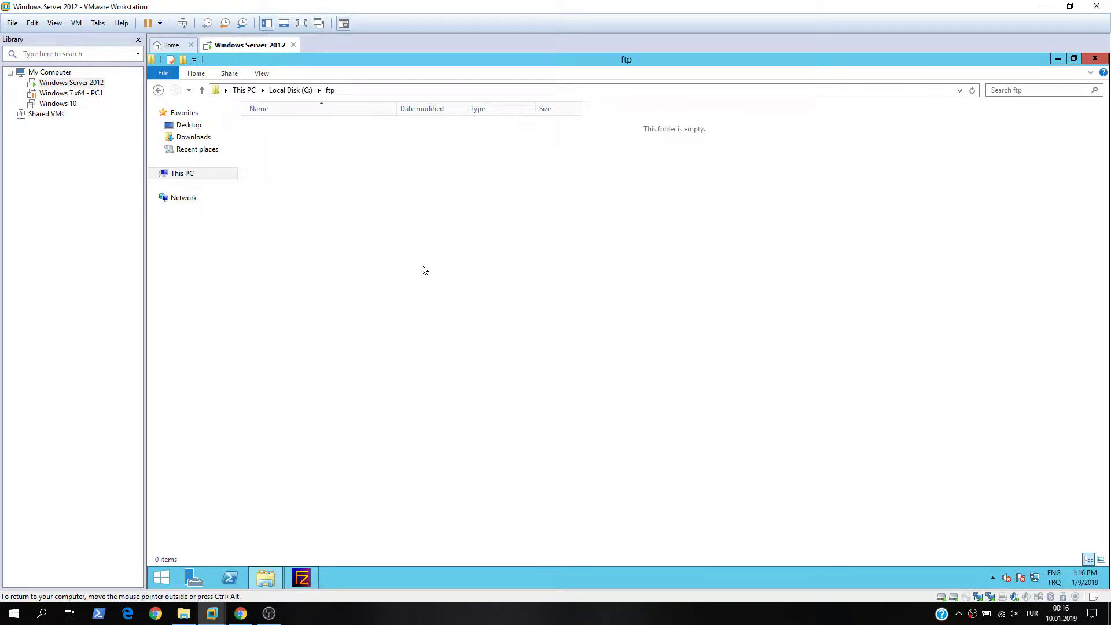
- Create the first two per-user folders inside C:\ftp, named after the users
{"action": "right_click", "coordinate": [376, 236]}
{"action": "mouse_move", "coordinate": [441, 355]}
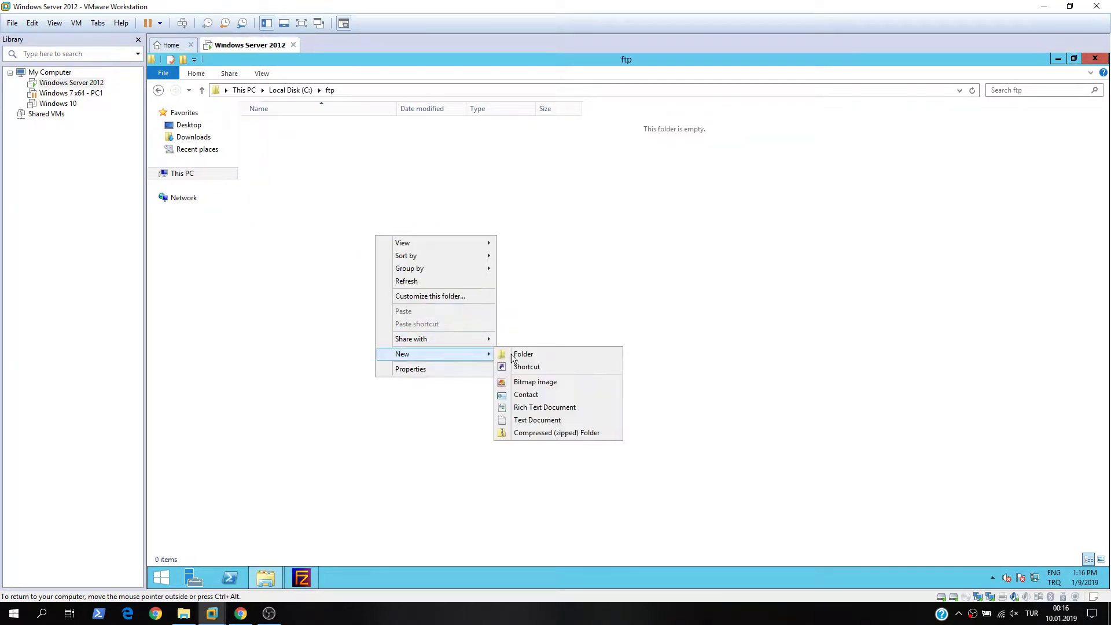
{"action": "left_click", "coordinate": [523, 355]}
{"action": "type", "text": "Sait"}
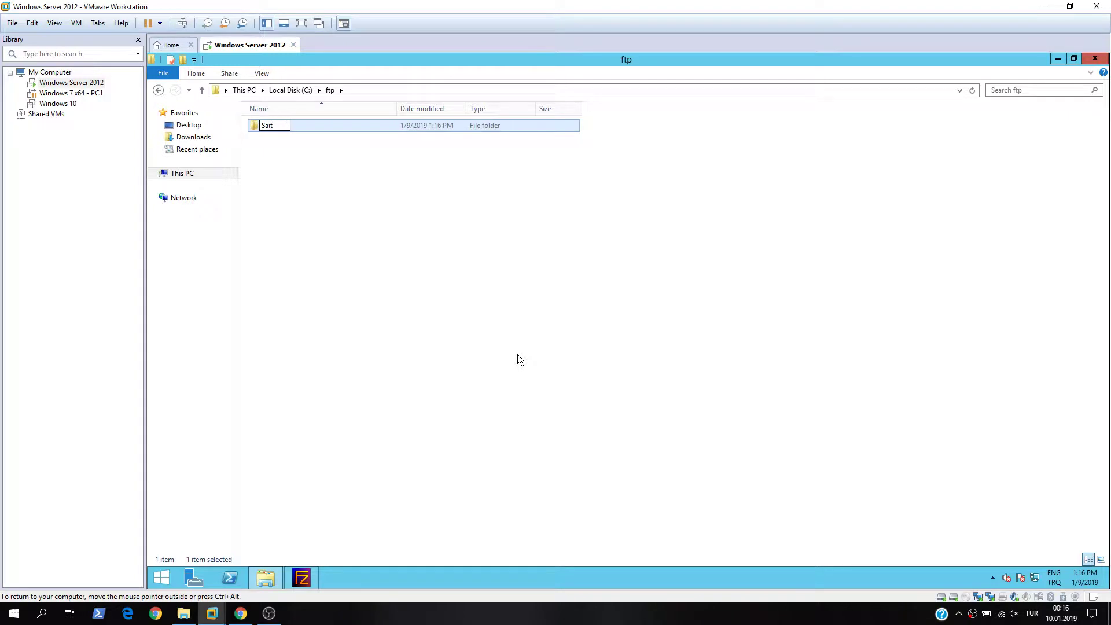
{"action": "key", "text": "Return"}
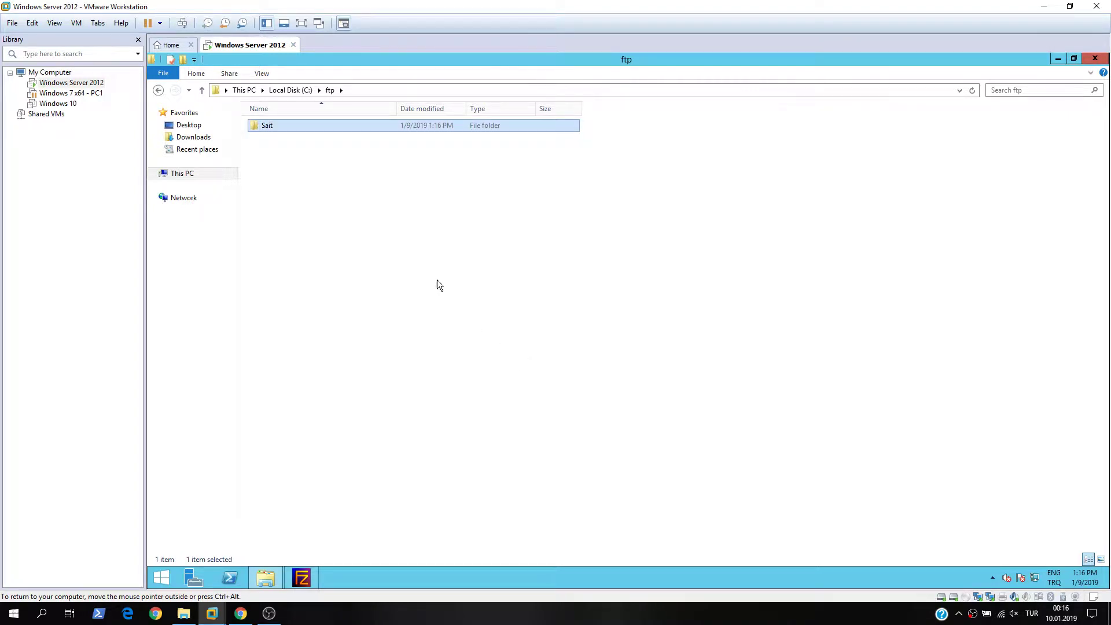
{"action": "right_click", "coordinate": [436, 280]}
{"action": "mouse_move", "coordinate": [511, 408]}
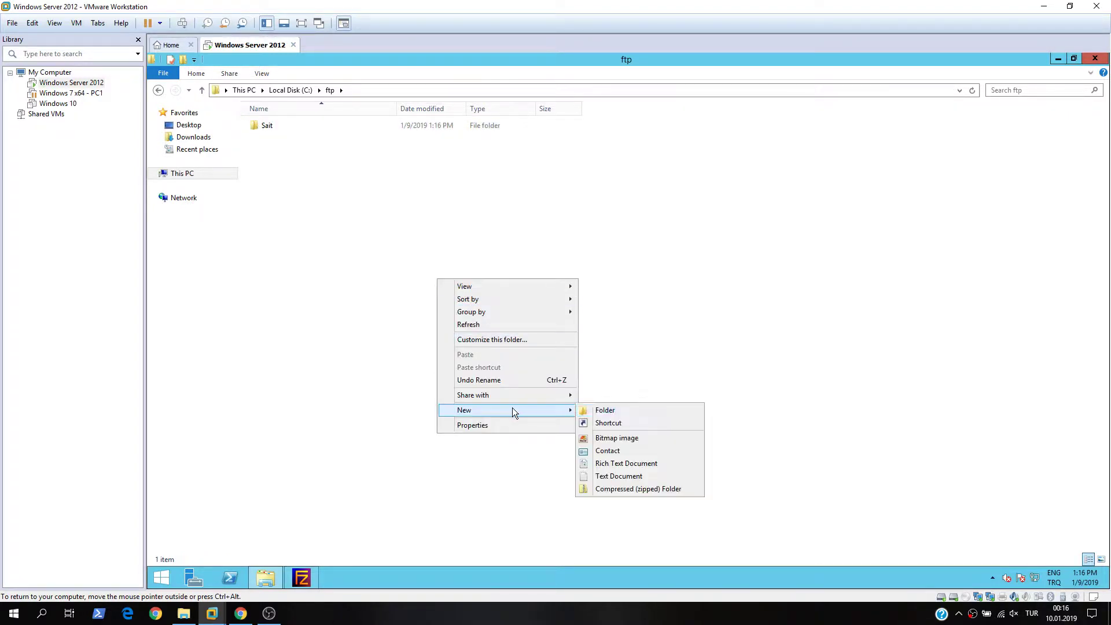
{"action": "left_click", "coordinate": [628, 415]}
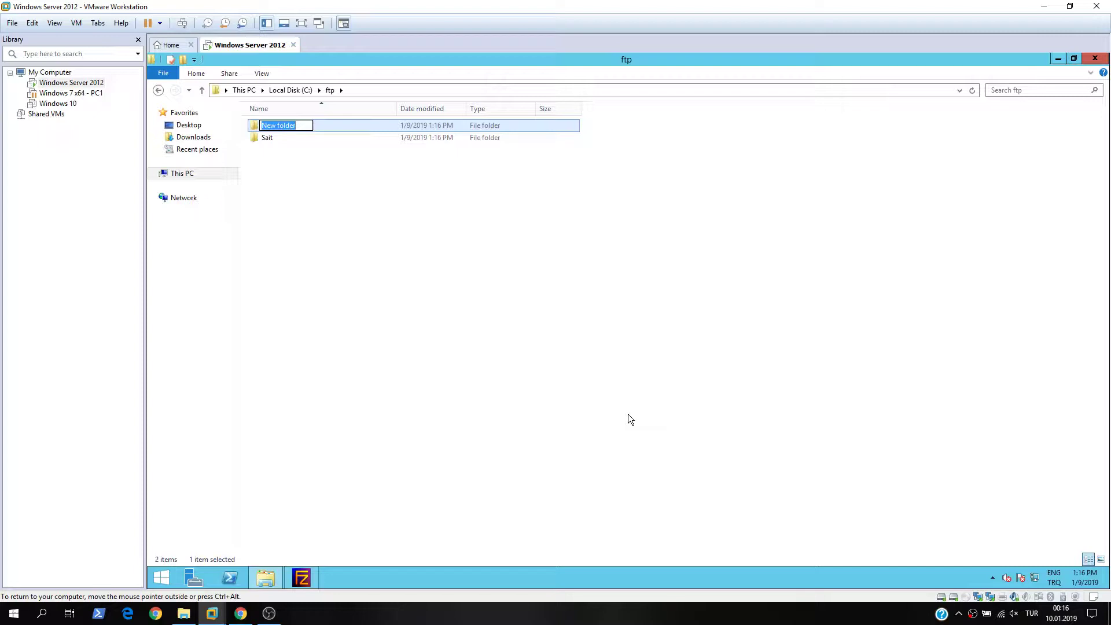
{"action": "type", "text": "Mehmet"}
{"action": "key", "text": "Return"}
- Create the third and fourth per-user folders inside C:\ftp
{"action": "right_click", "coordinate": [417, 288]}
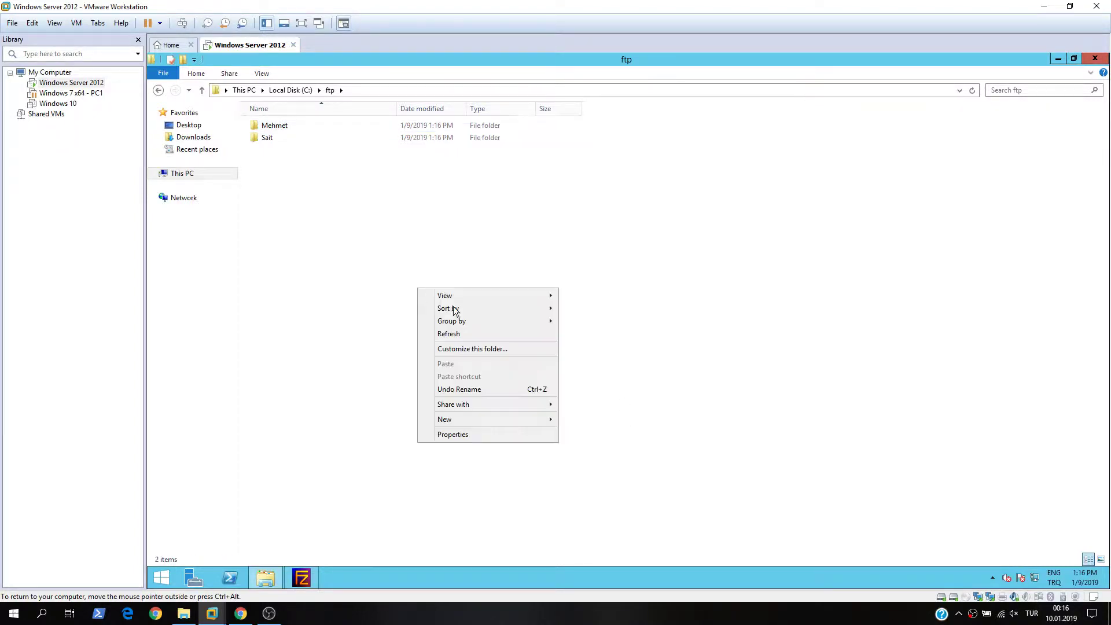
{"action": "mouse_move", "coordinate": [513, 421]}
{"action": "left_click", "coordinate": [583, 419]}
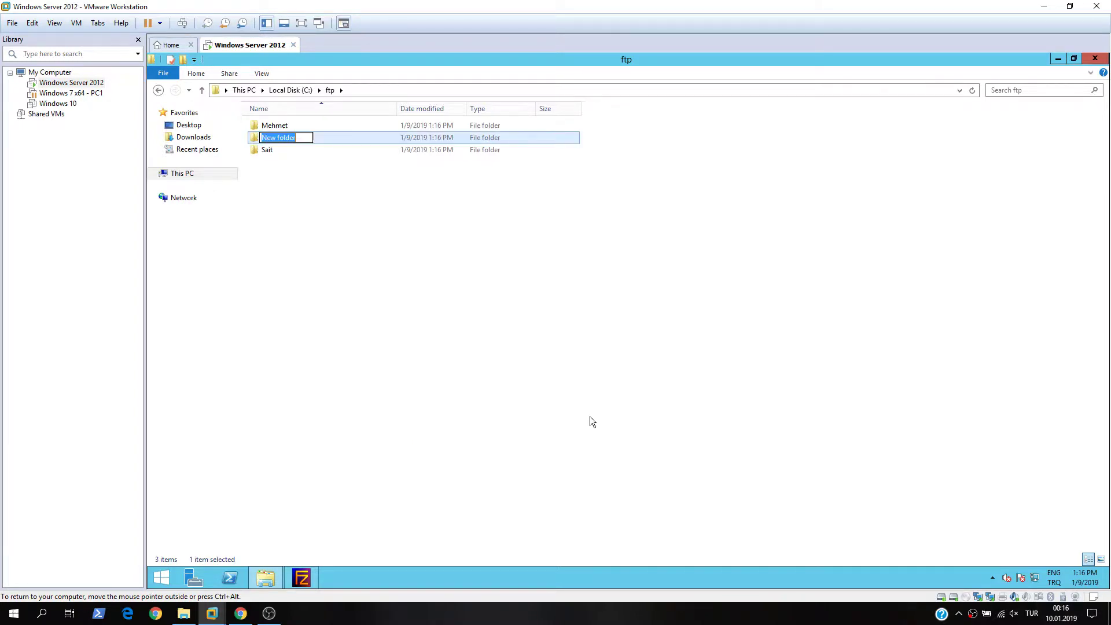
{"action": "type", "text": "Fat"}
{"action": "type", "text": "ma"}
{"action": "key", "text": "Return"}
{"action": "right_click", "coordinate": [420, 323]}
{"action": "mouse_move", "coordinate": [526, 449]}
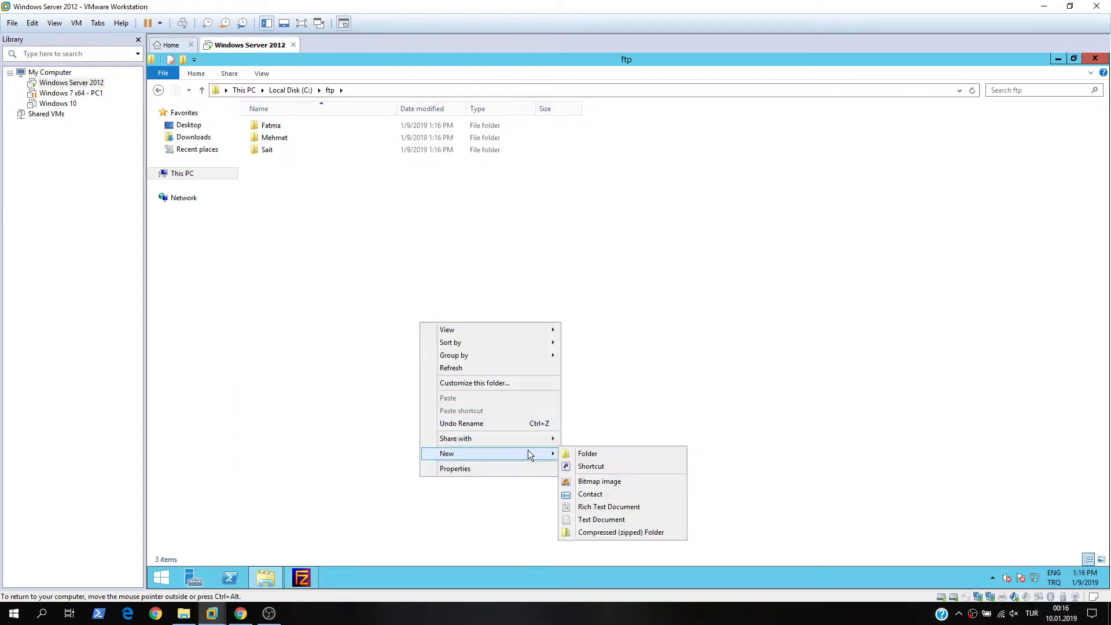
{"action": "left_click", "coordinate": [591, 453]}
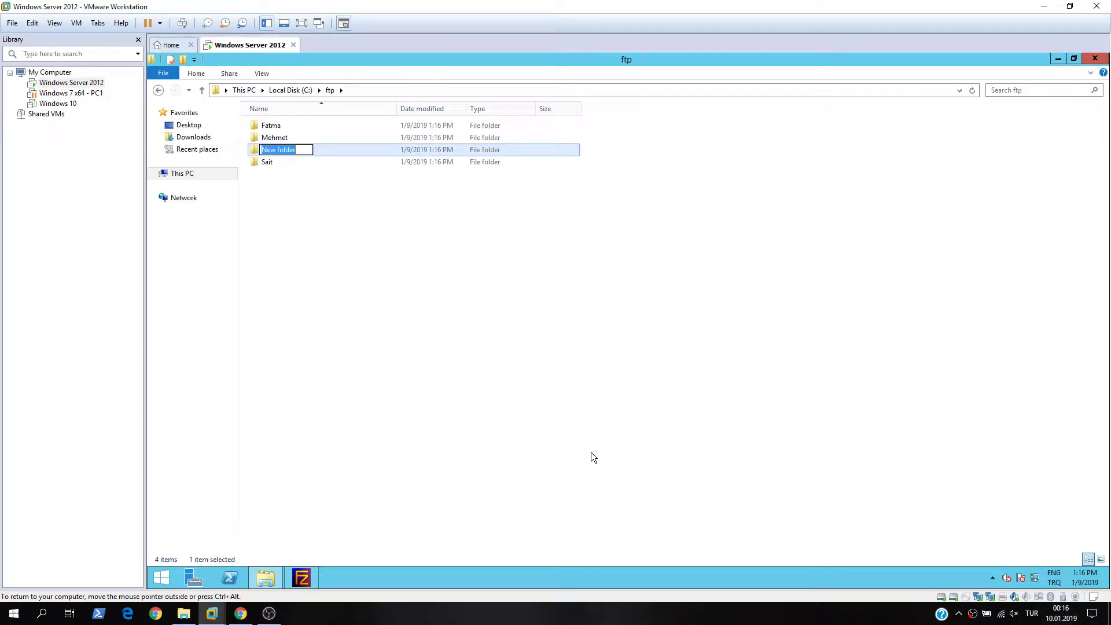
{"action": "type", "text": "Zehra"}
{"action": "key", "text": "Return"}
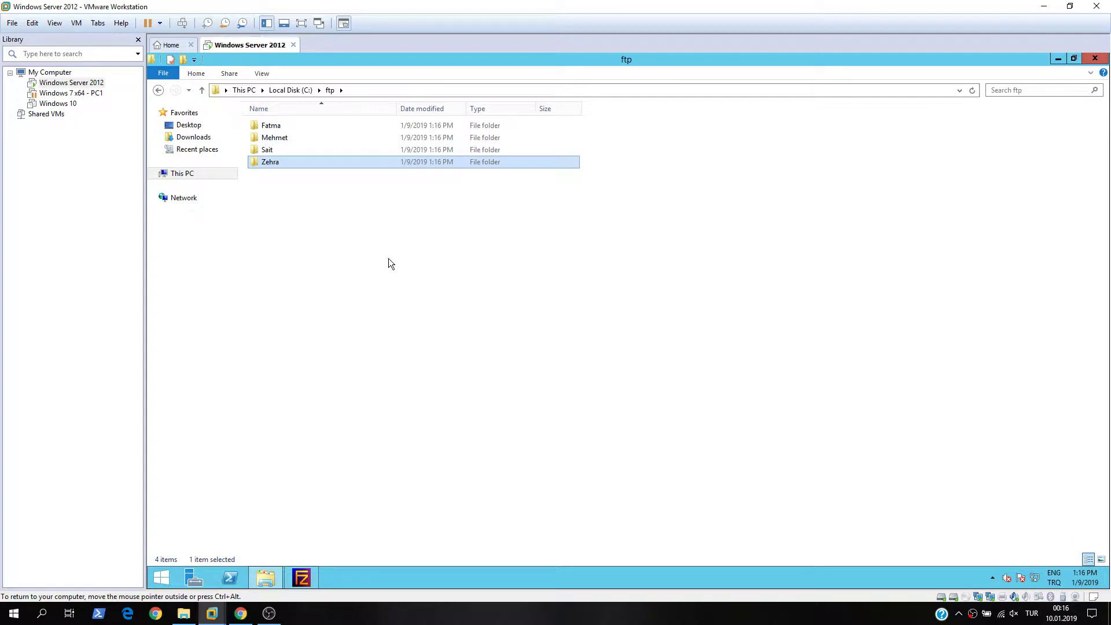
- Review the new user folders and return to the FileZilla Server window
{"action": "left_click", "coordinate": [352, 234]}
{"action": "left_click", "coordinate": [281, 152]}
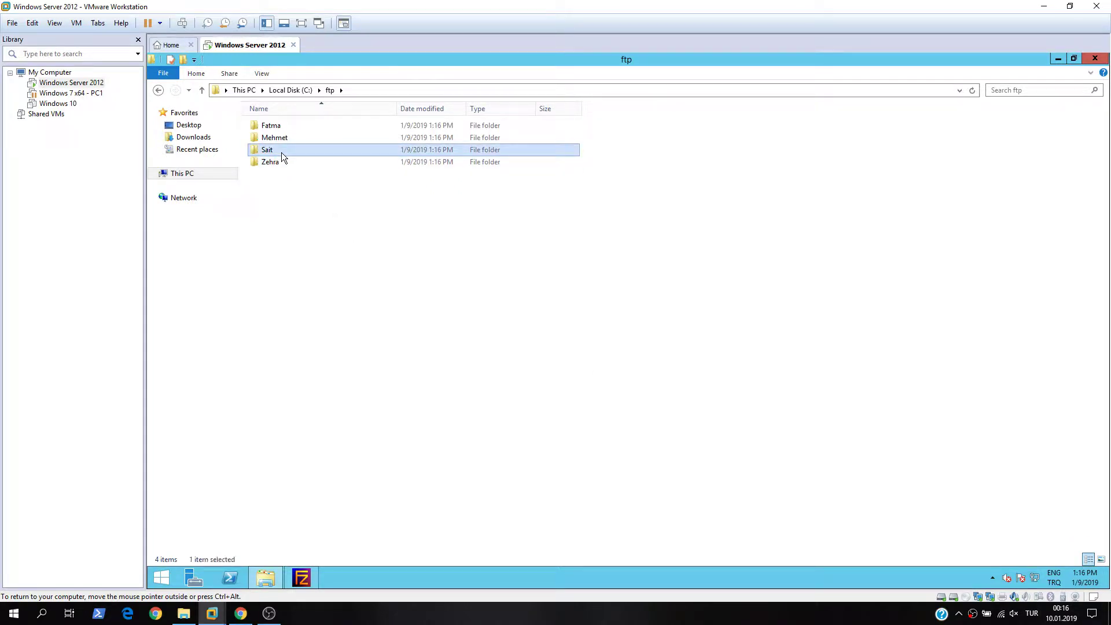
{"action": "left_click", "coordinate": [302, 577]}
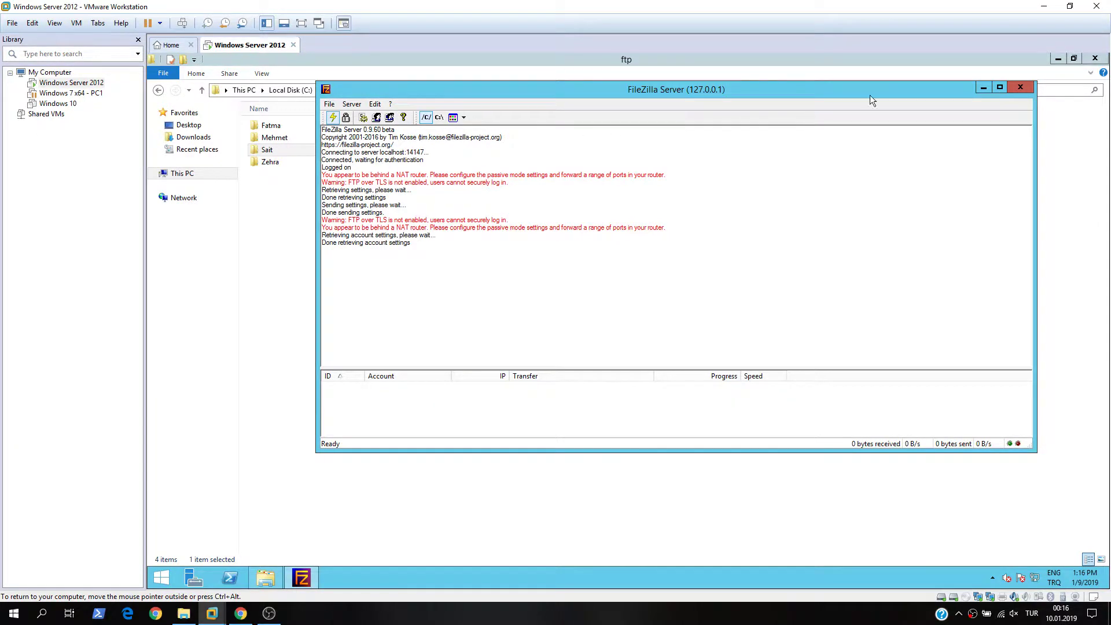
- Add a new user account in FileZilla Server's Users settings
{"action": "left_click", "coordinate": [379, 119]}
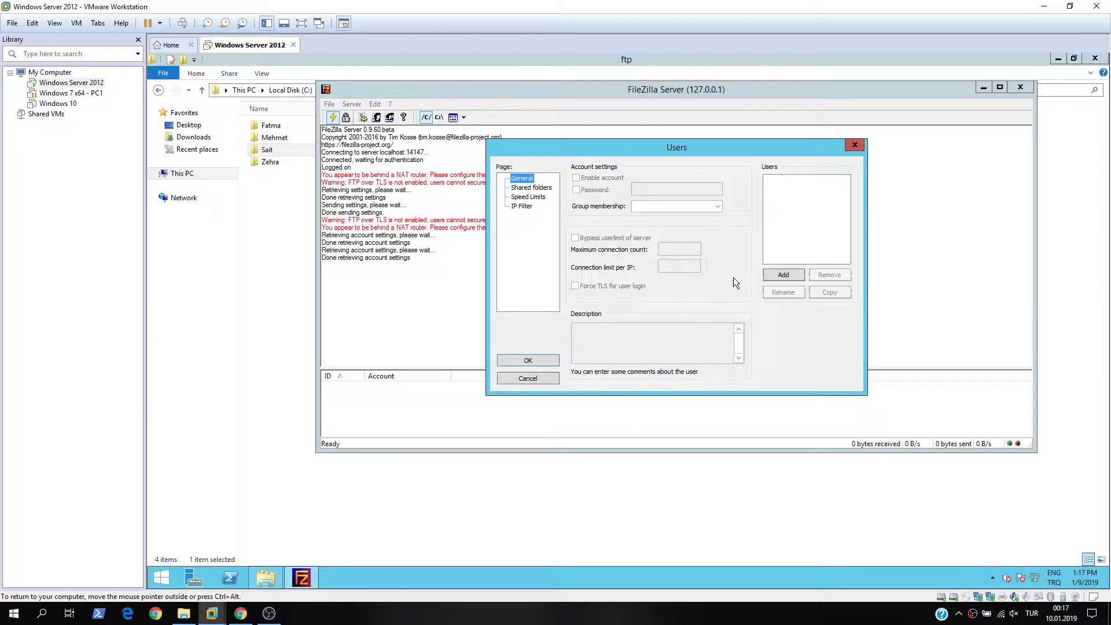
{"action": "left_click", "coordinate": [786, 275]}
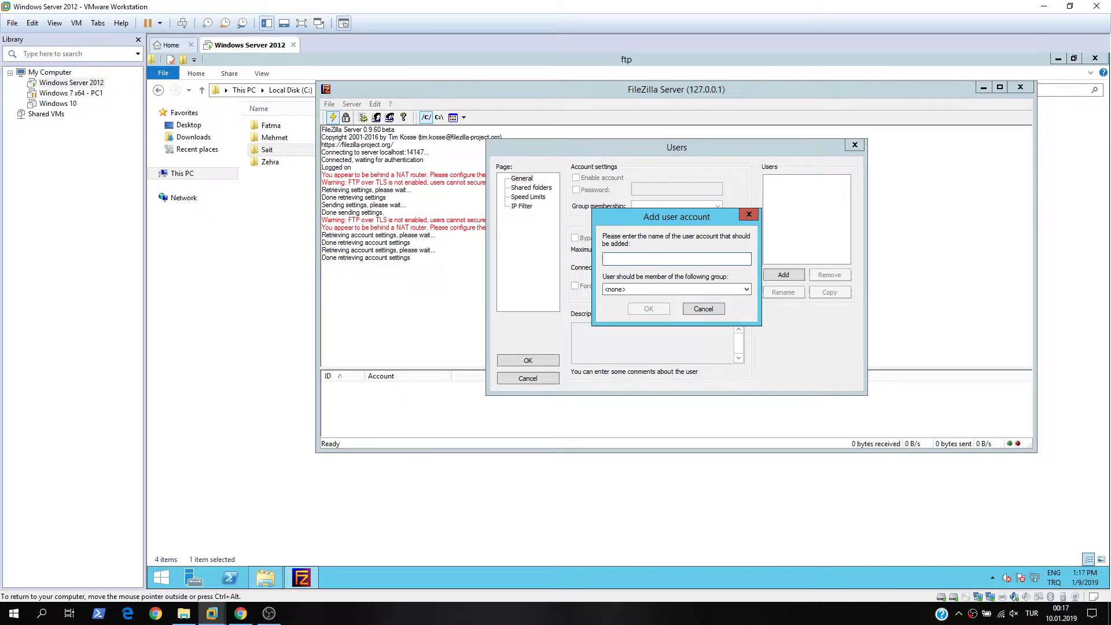
{"action": "type", "text": "sait"}
{"action": "left_click", "coordinate": [656, 309]}
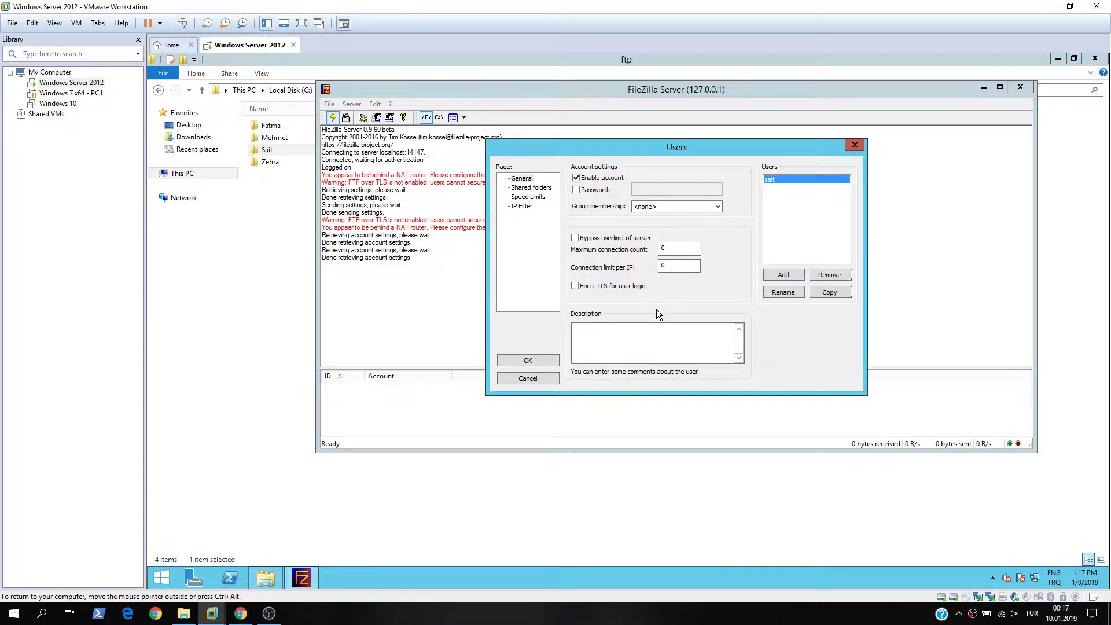
- Require a password for the account, enter it, and move to its shared folders settings
{"action": "left_click", "coordinate": [594, 193]}
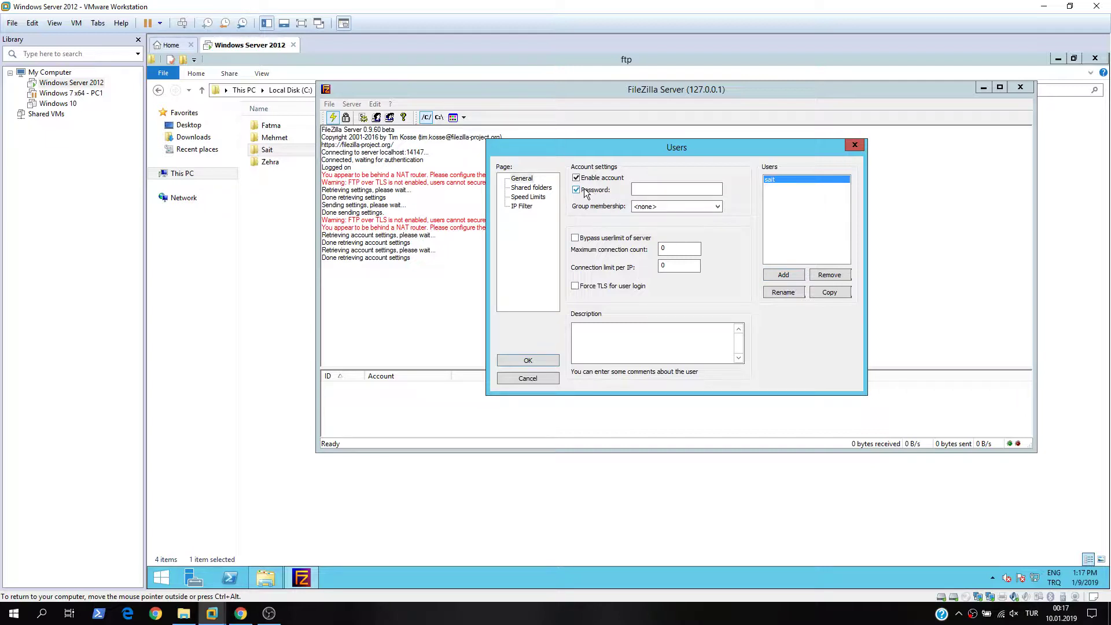
{"action": "left_click", "coordinate": [642, 189]}
{"action": "type", "text": "123456"}
{"action": "left_click", "coordinate": [527, 189]}
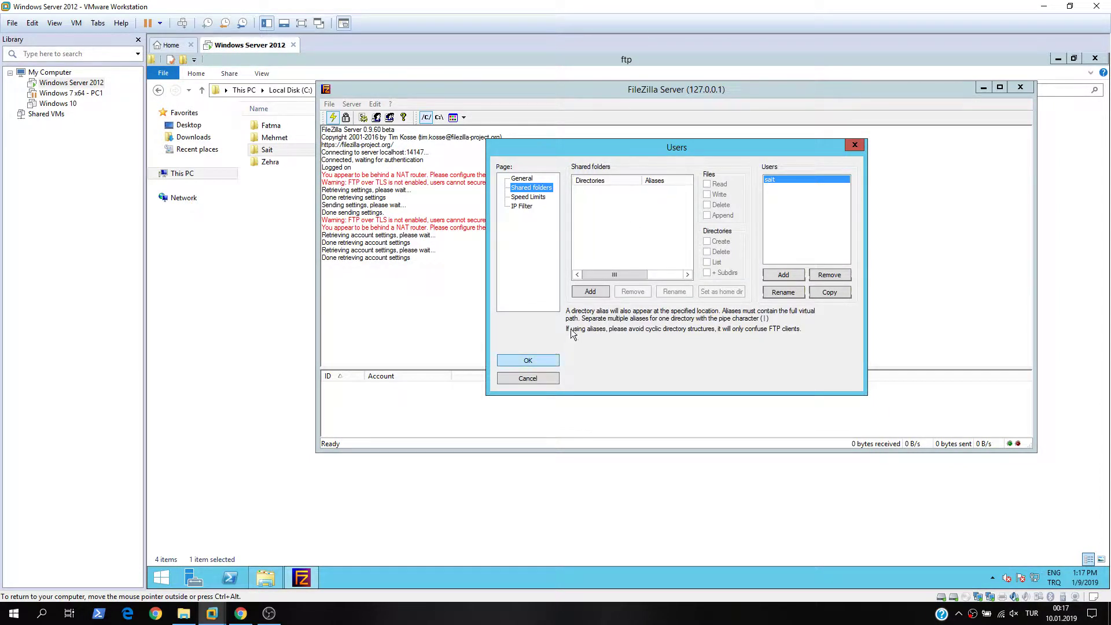
- Share the user's own folder under C:\ftp
{"action": "left_click", "coordinate": [591, 292]}
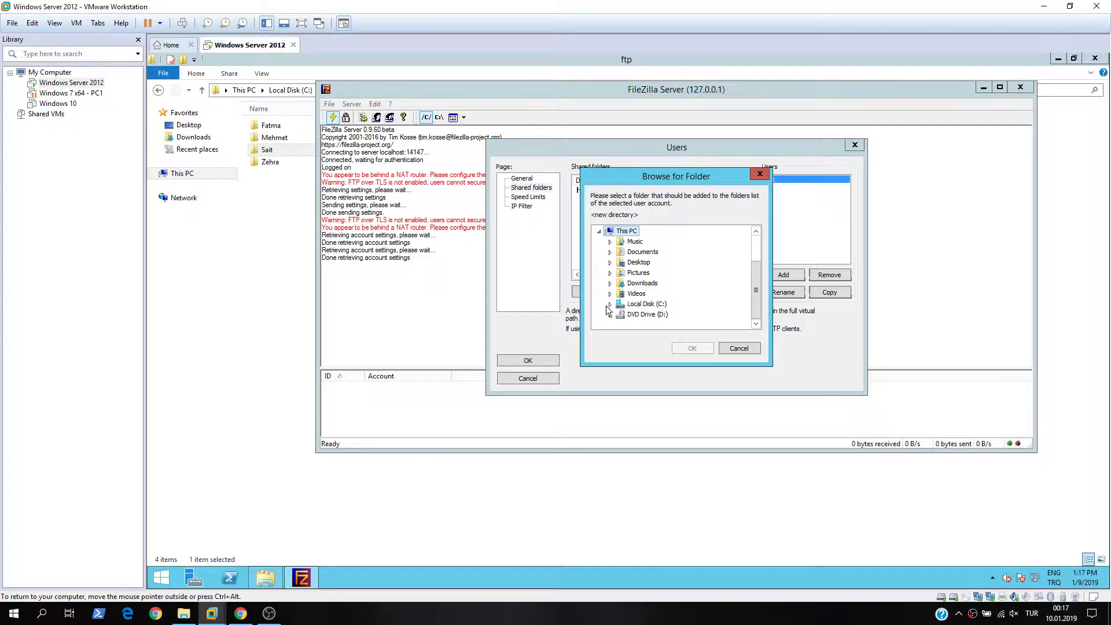
{"action": "left_click", "coordinate": [610, 304]}
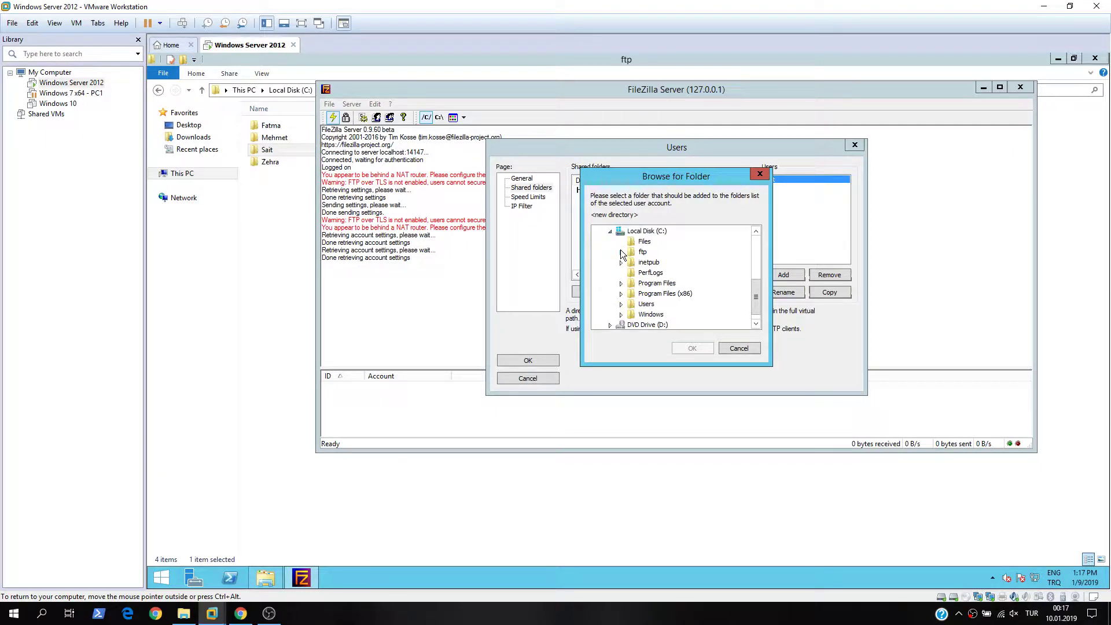
{"action": "left_click", "coordinate": [621, 252]}
{"action": "left_click", "coordinate": [655, 284]}
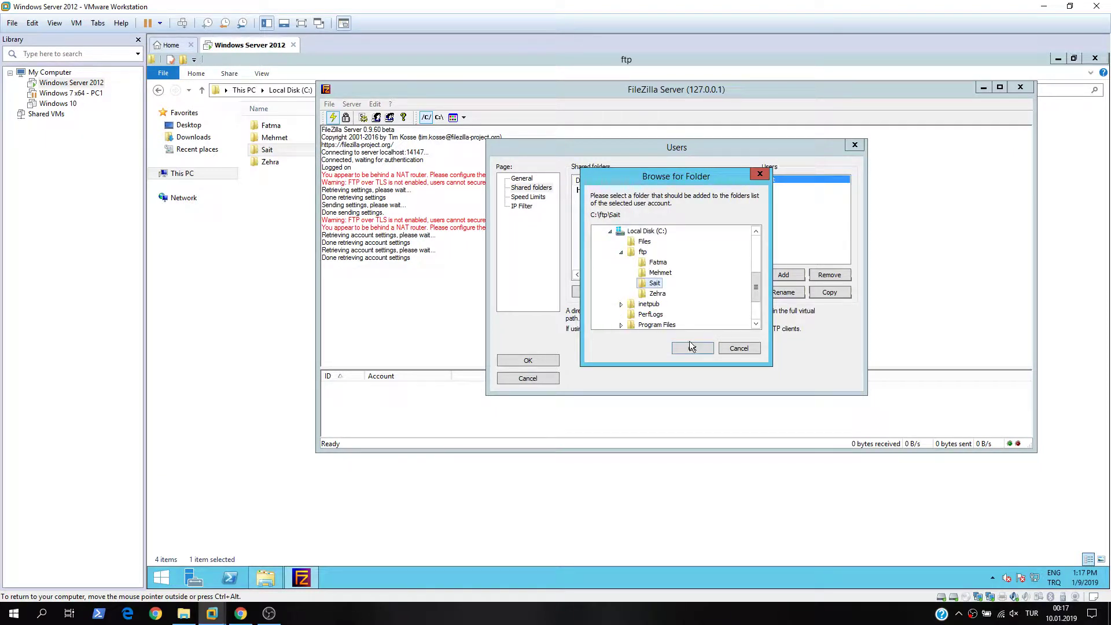
{"action": "left_click", "coordinate": [690, 347]}
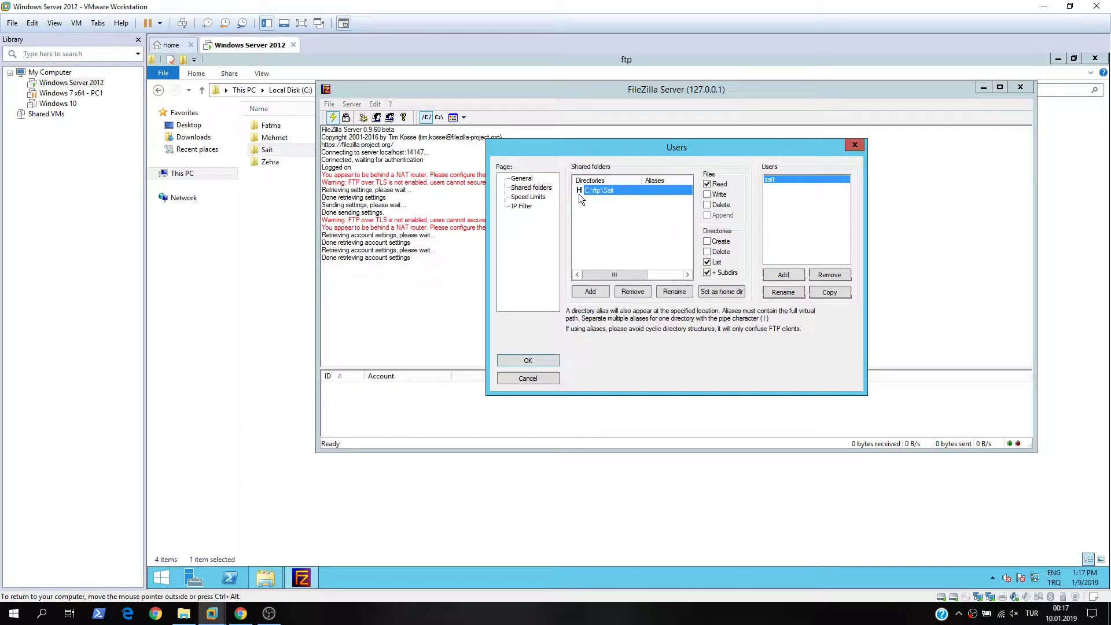
- Share a second user's folder under C:\ftp and set it as home directory
{"action": "left_click", "coordinate": [590, 291]}
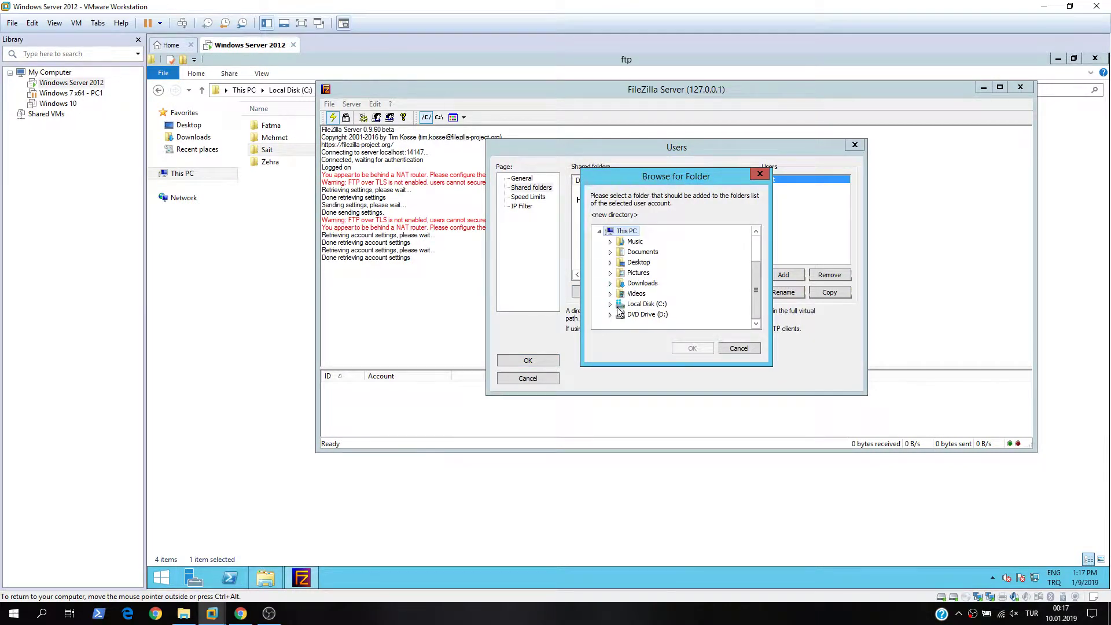
{"action": "left_click", "coordinate": [610, 305]}
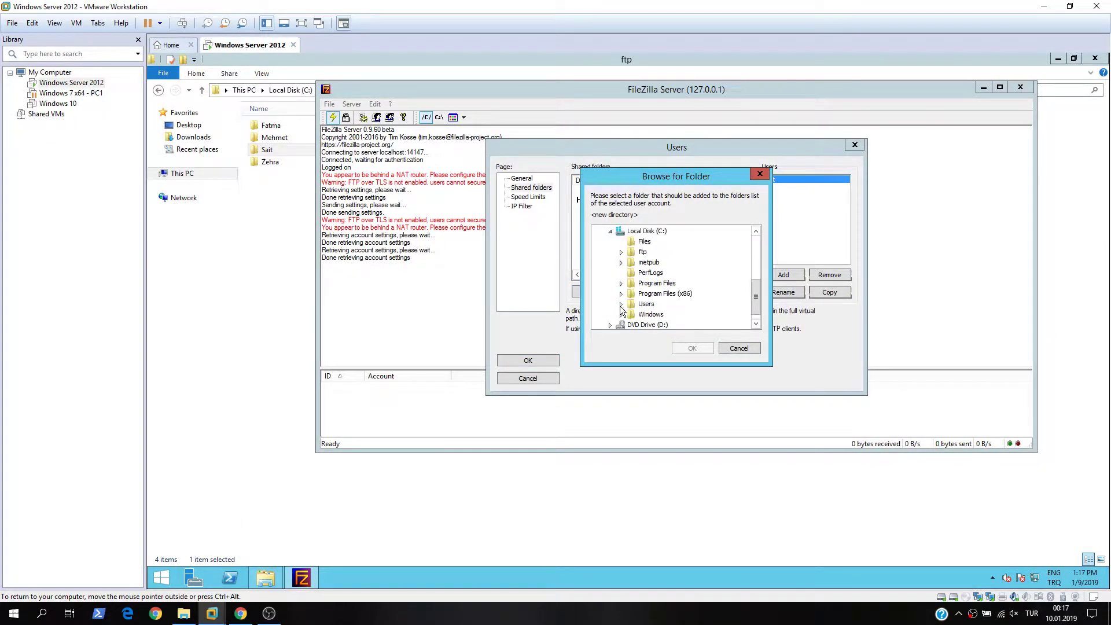
{"action": "left_click", "coordinate": [621, 252]}
{"action": "left_click", "coordinate": [658, 262]}
{"action": "left_click", "coordinate": [686, 348]}
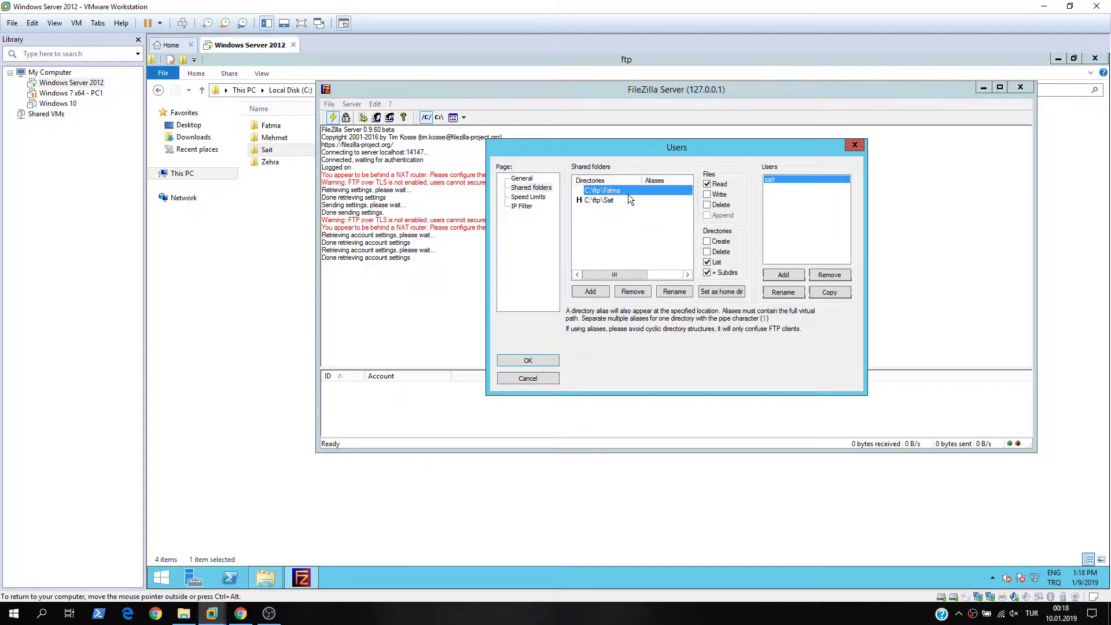
{"action": "left_click", "coordinate": [730, 294]}
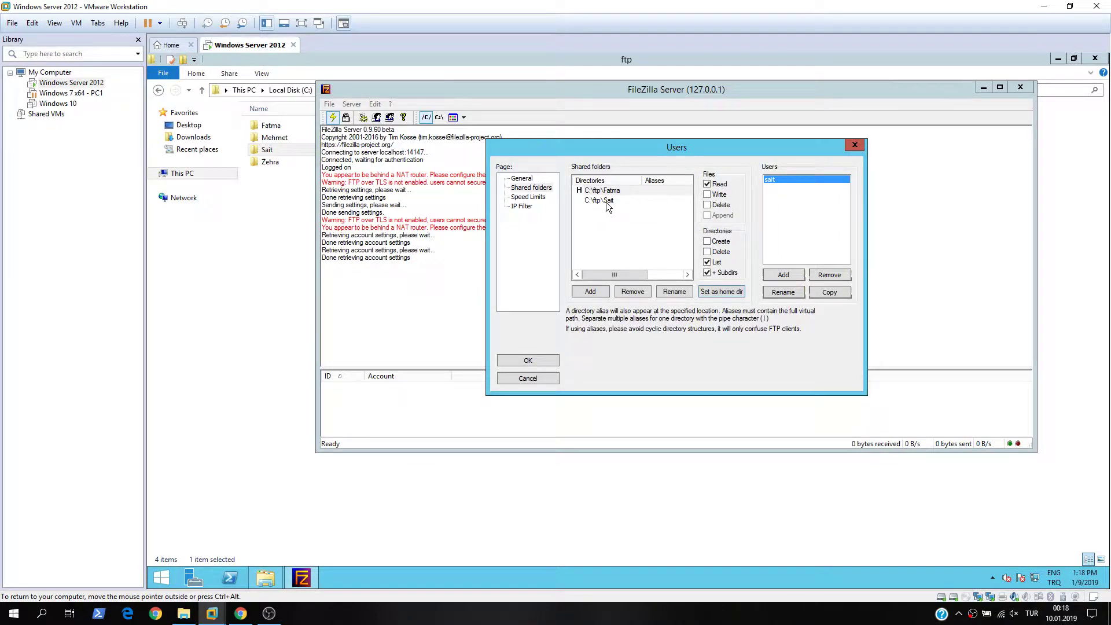
- Make the user's own folder the home directory and remove the second user's folder
{"action": "left_click", "coordinate": [605, 201]}
{"action": "left_click", "coordinate": [709, 290]}
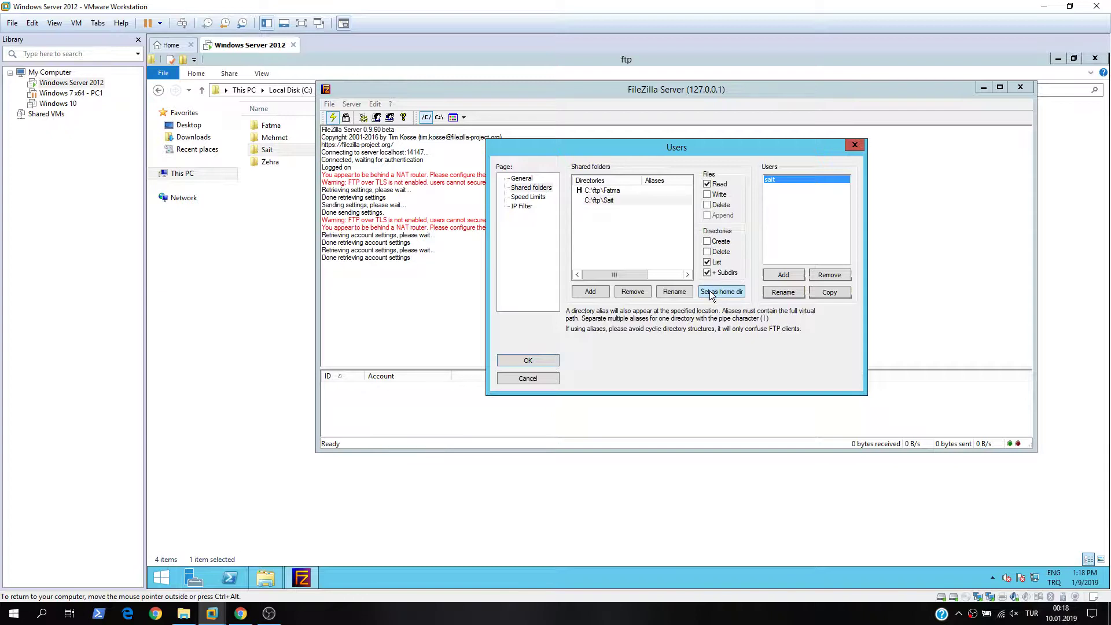
{"action": "left_click", "coordinate": [606, 191]}
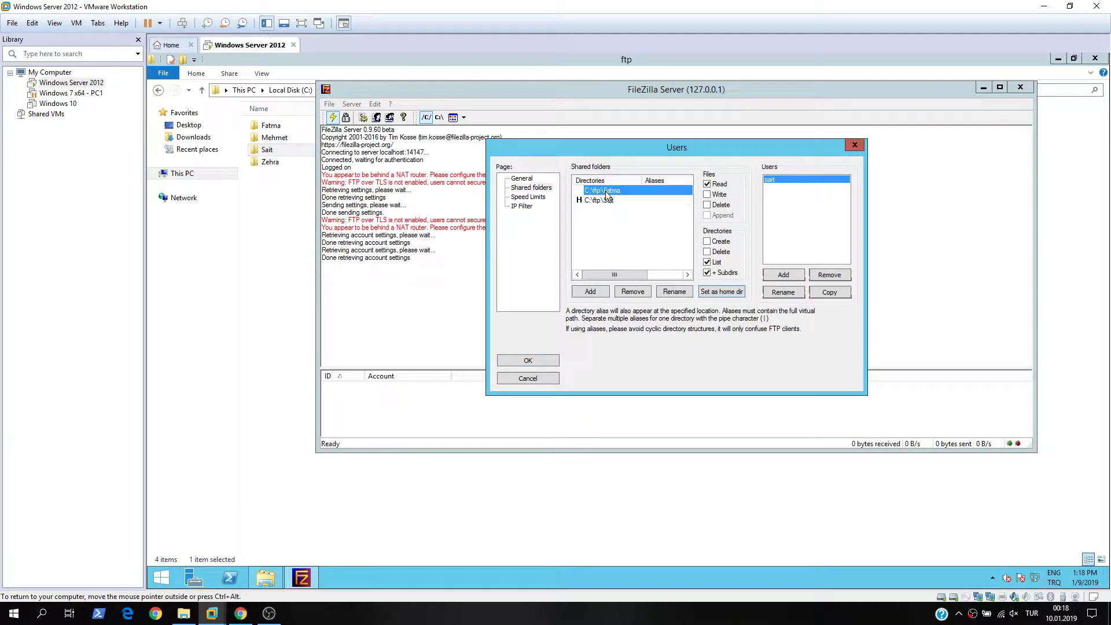
{"action": "left_click", "coordinate": [637, 292]}
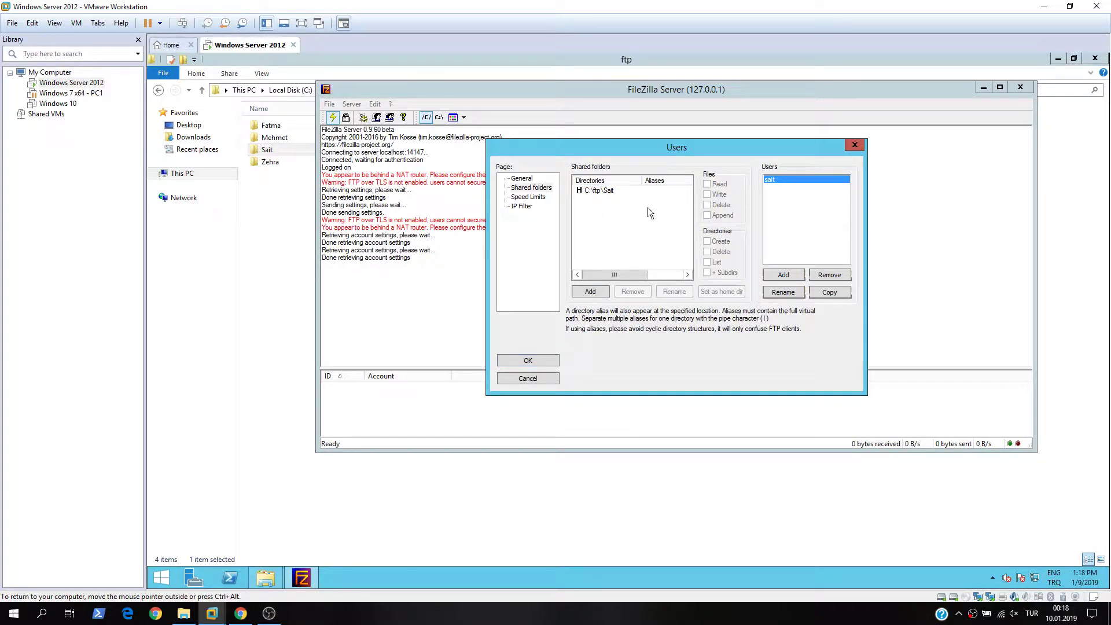
{"action": "left_click", "coordinate": [607, 189]}
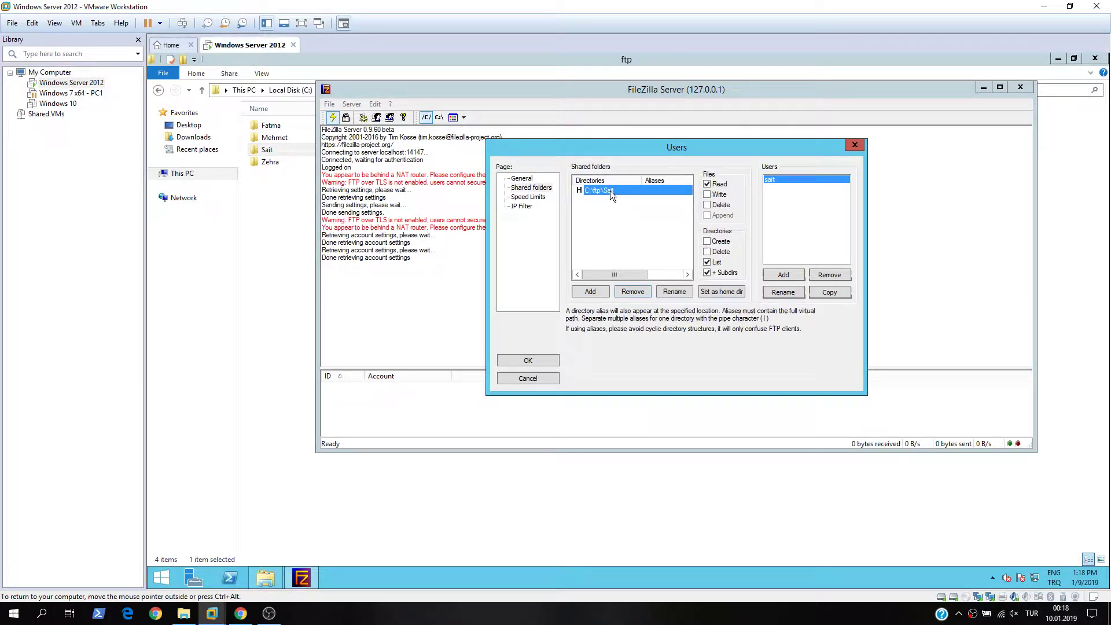
- Grant the folder write and delete file rights plus create, delete and list directory rights
{"action": "left_click", "coordinate": [712, 196]}
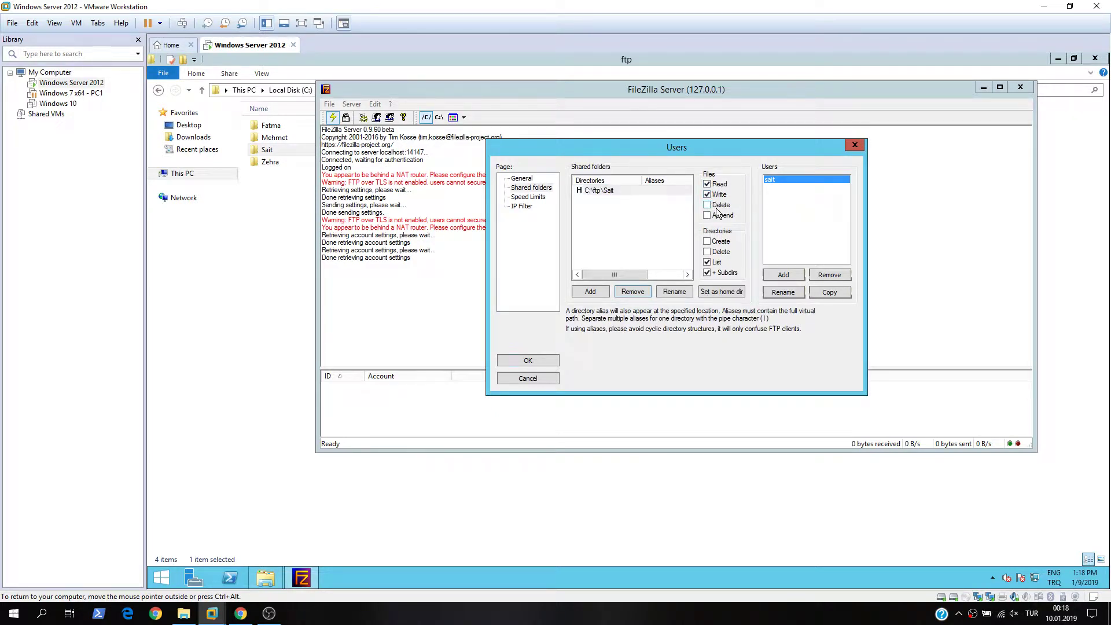
{"action": "left_click", "coordinate": [711, 206]}
{"action": "left_click", "coordinate": [632, 192]}
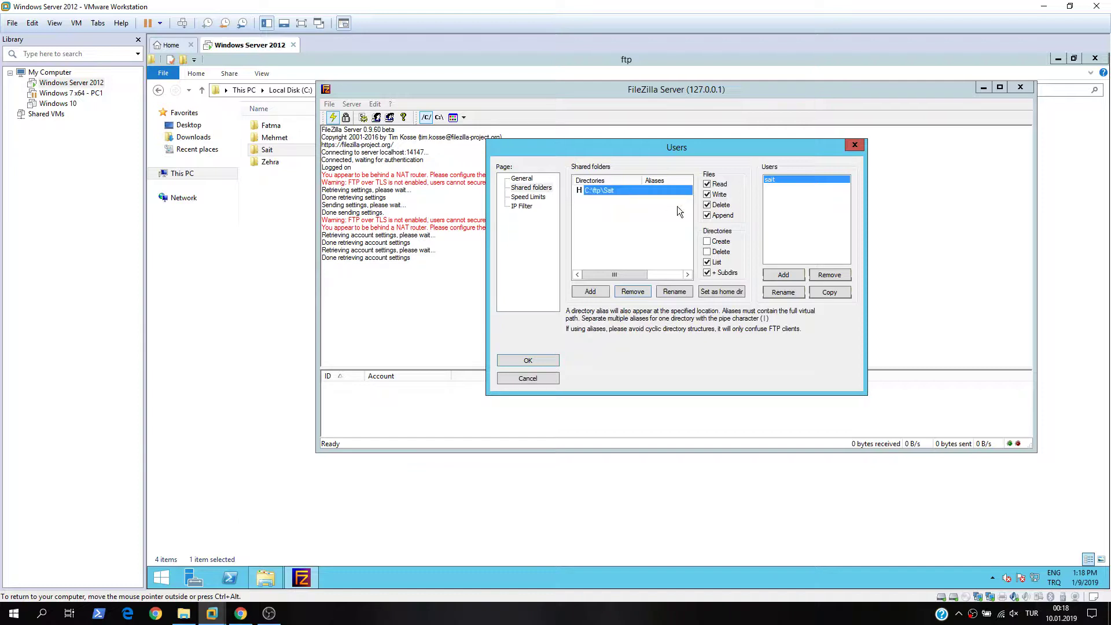
{"action": "left_click", "coordinate": [707, 242]}
{"action": "left_click", "coordinate": [707, 252]}
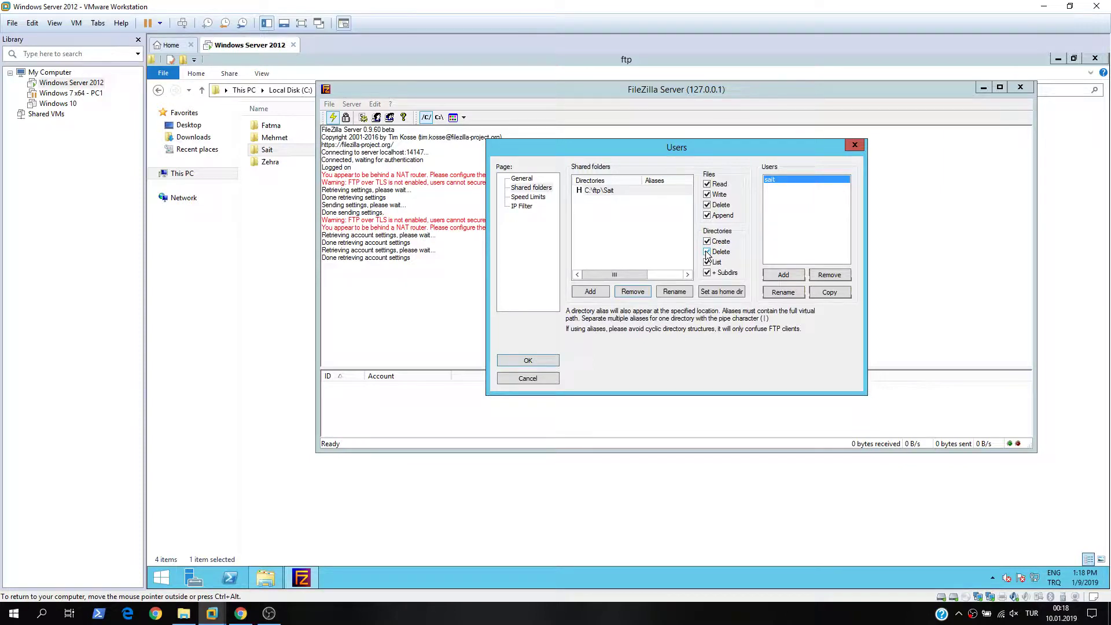
{"action": "left_click", "coordinate": [707, 261]}
- Save the account settings, then launch the FileZilla client from the host's Start search
{"action": "left_click", "coordinate": [528, 360]}
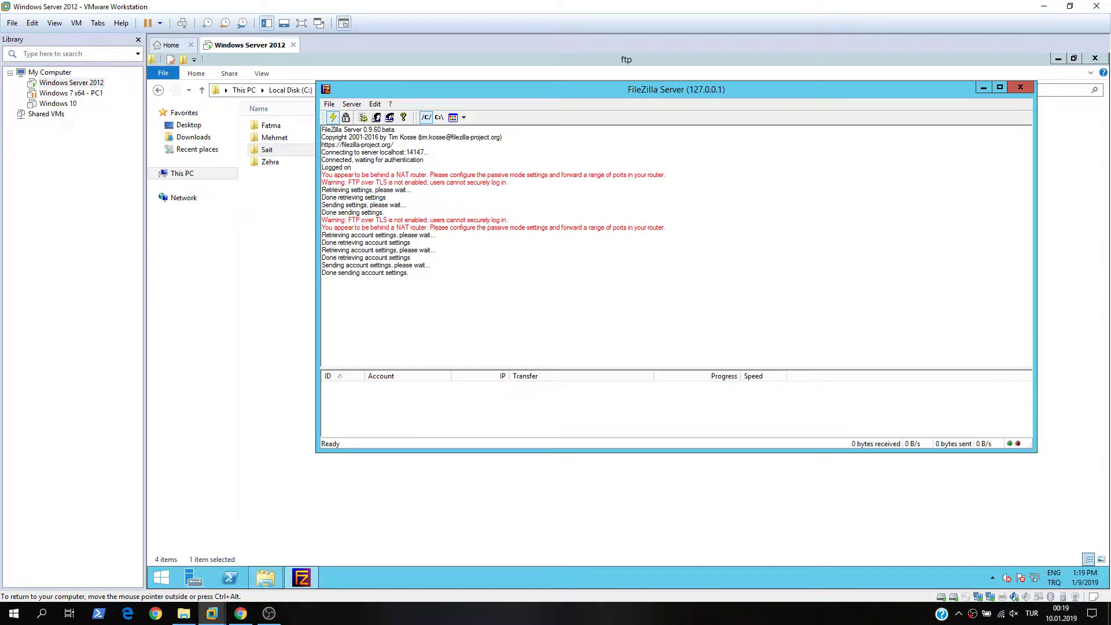
{"action": "left_click", "coordinate": [317, 623]}
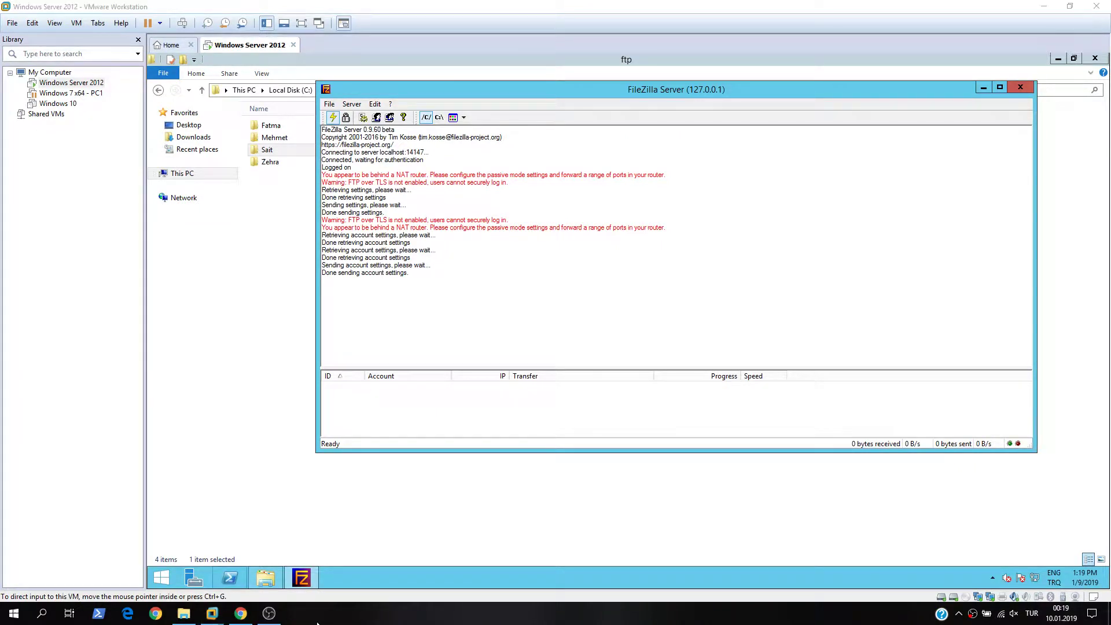
{"action": "key", "text": "super"}
{"action": "type", "text": "file"}
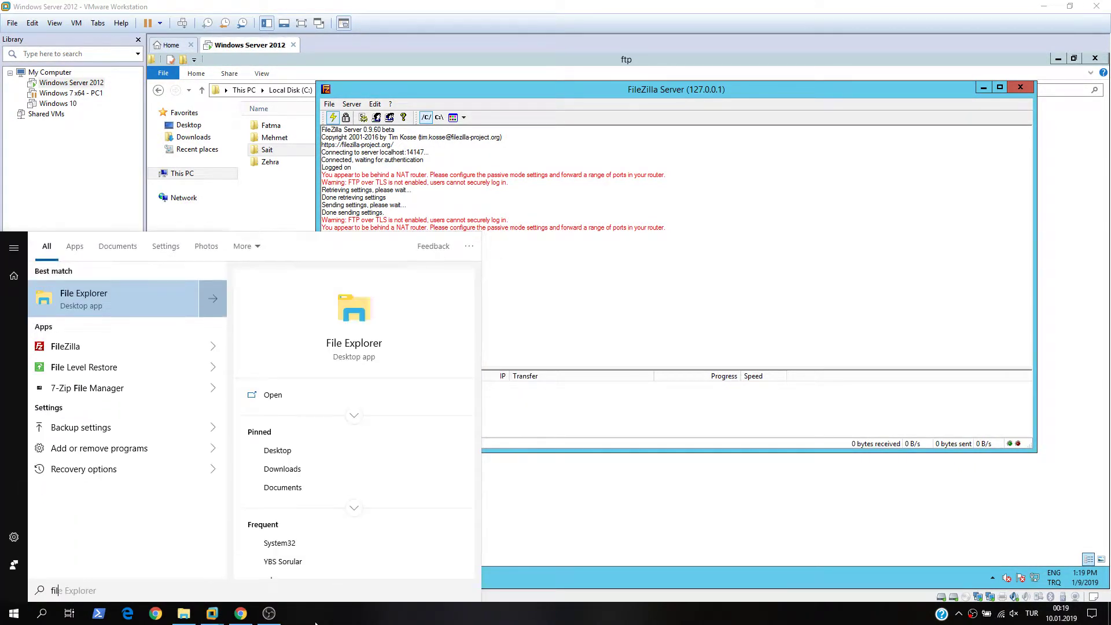
{"action": "left_click", "coordinate": [102, 291]}
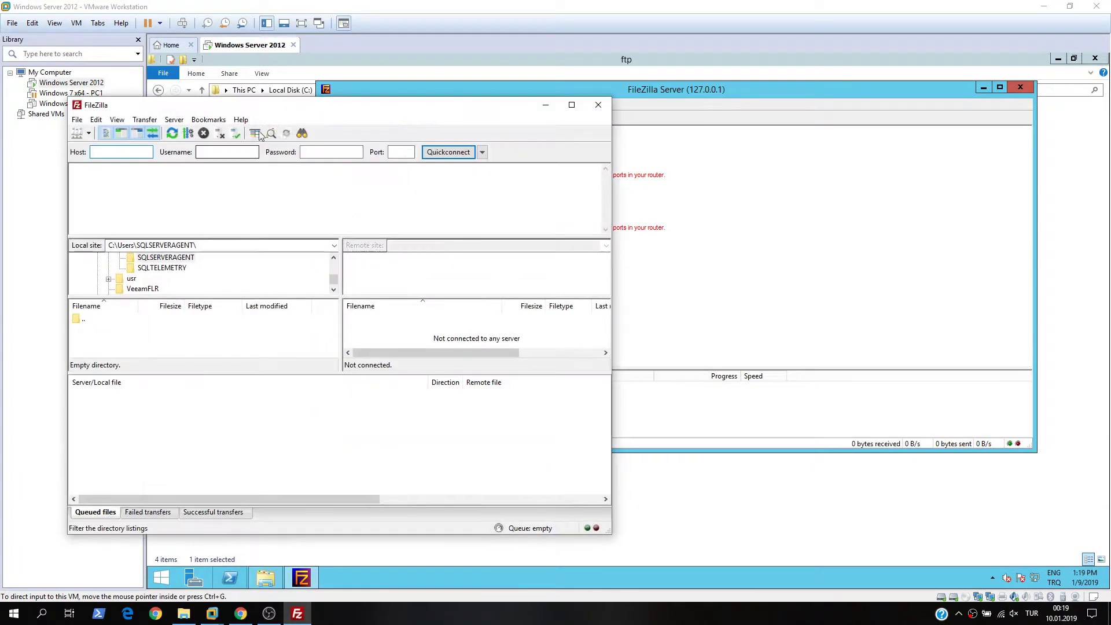
{"action": "left_click", "coordinate": [1020, 536]}
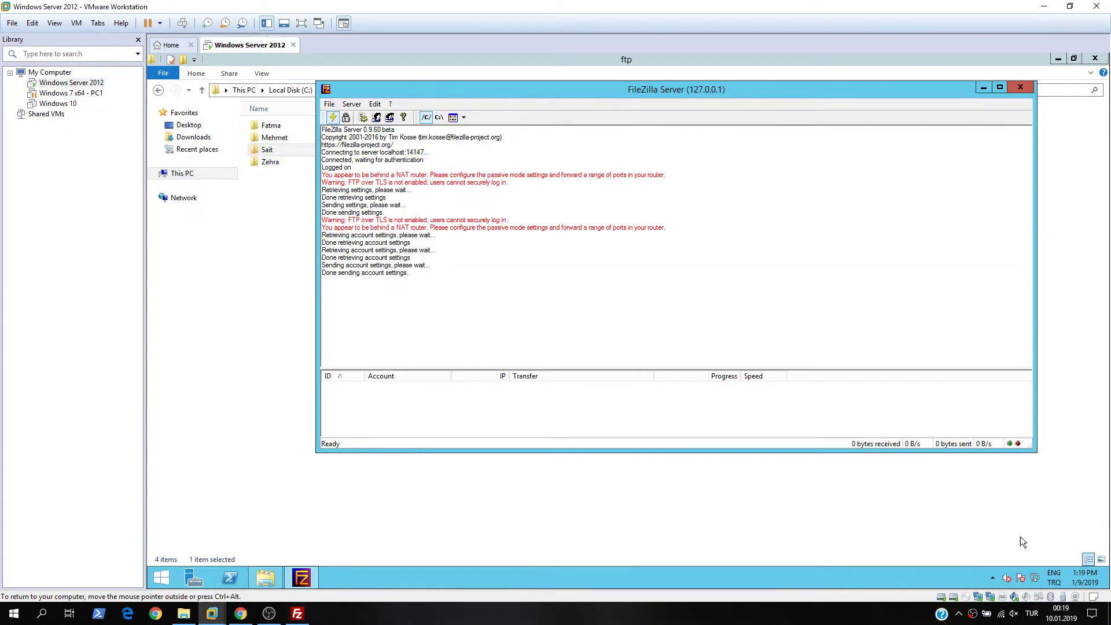
- Read IPv4 address 192.168.174.128 from Network Bridge details and enter it as FileZilla's host
{"action": "right_click", "coordinate": [1034, 577]}
{"action": "left_click", "coordinate": [984, 570]}
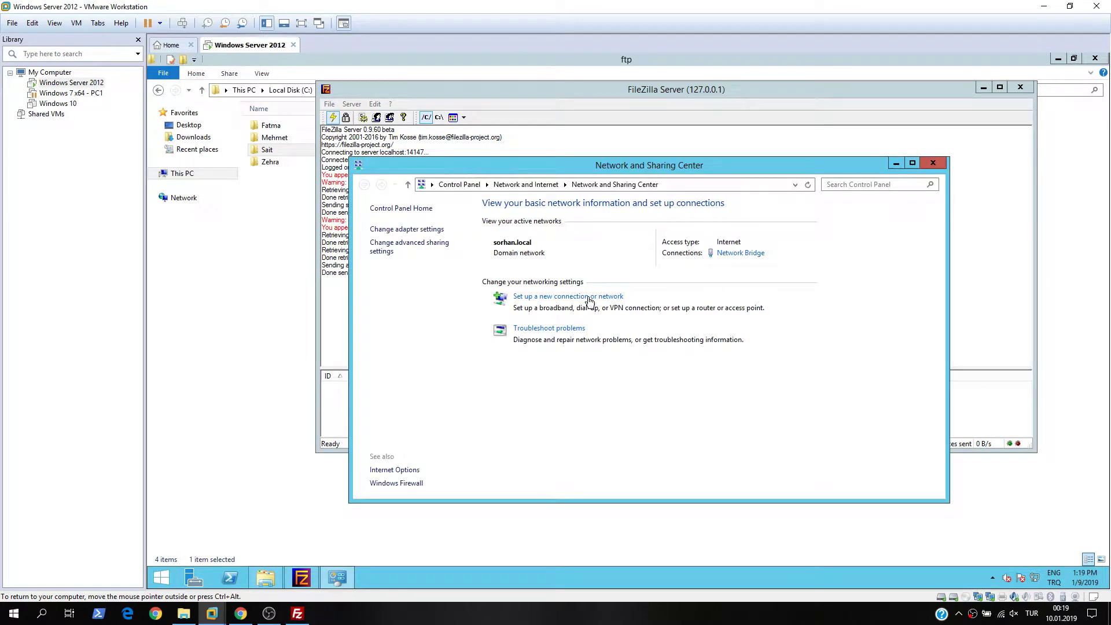
{"action": "left_click", "coordinate": [730, 253]}
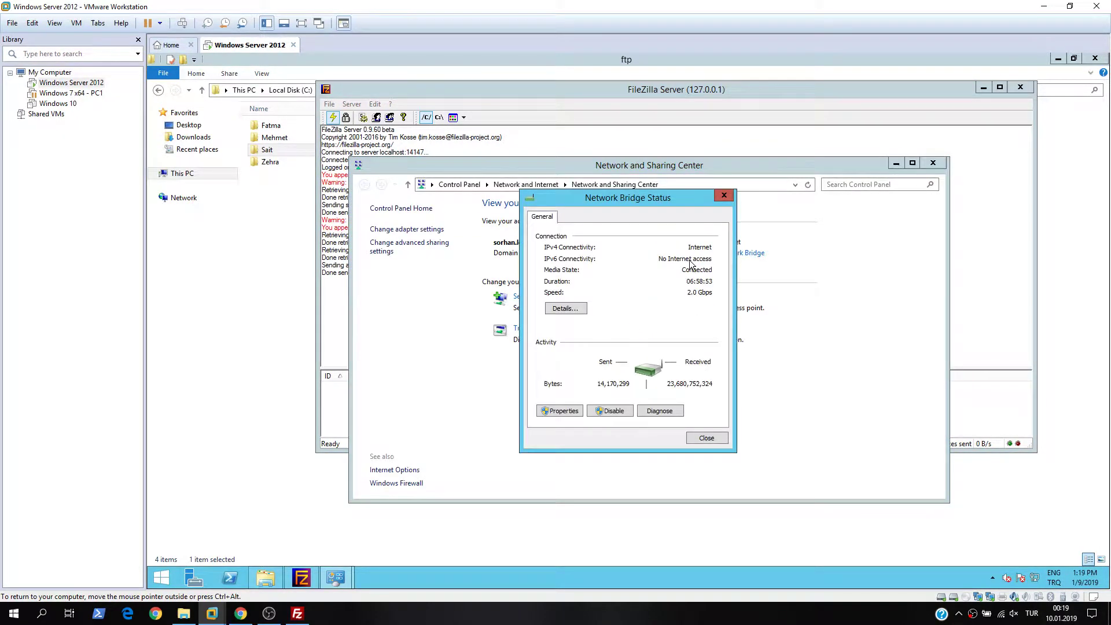
{"action": "left_click", "coordinate": [578, 310]}
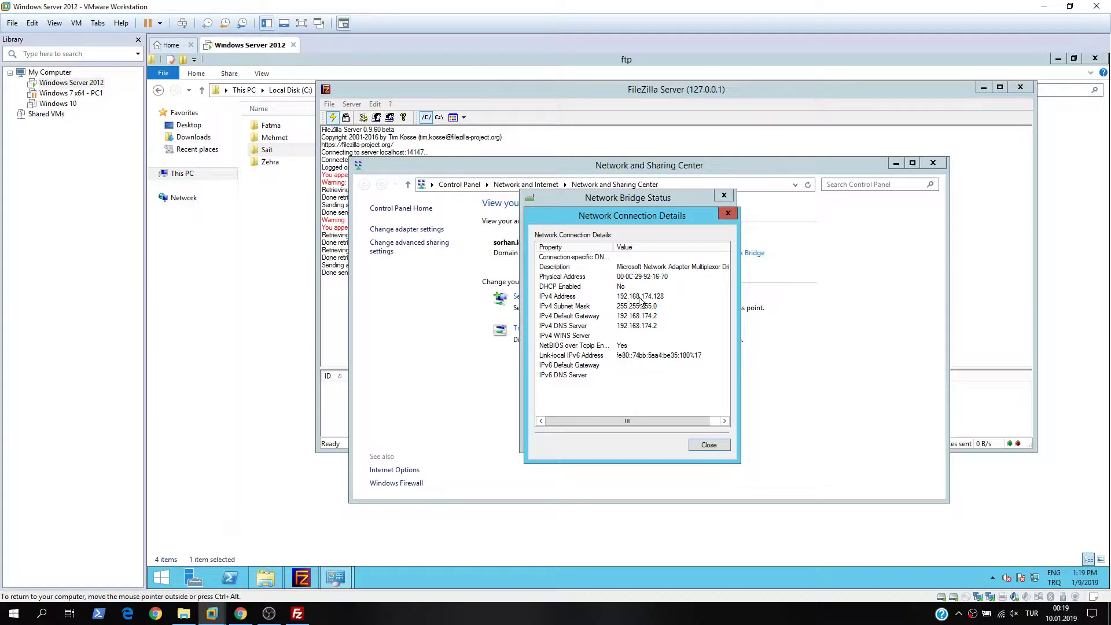
{"action": "left_click", "coordinate": [298, 614]}
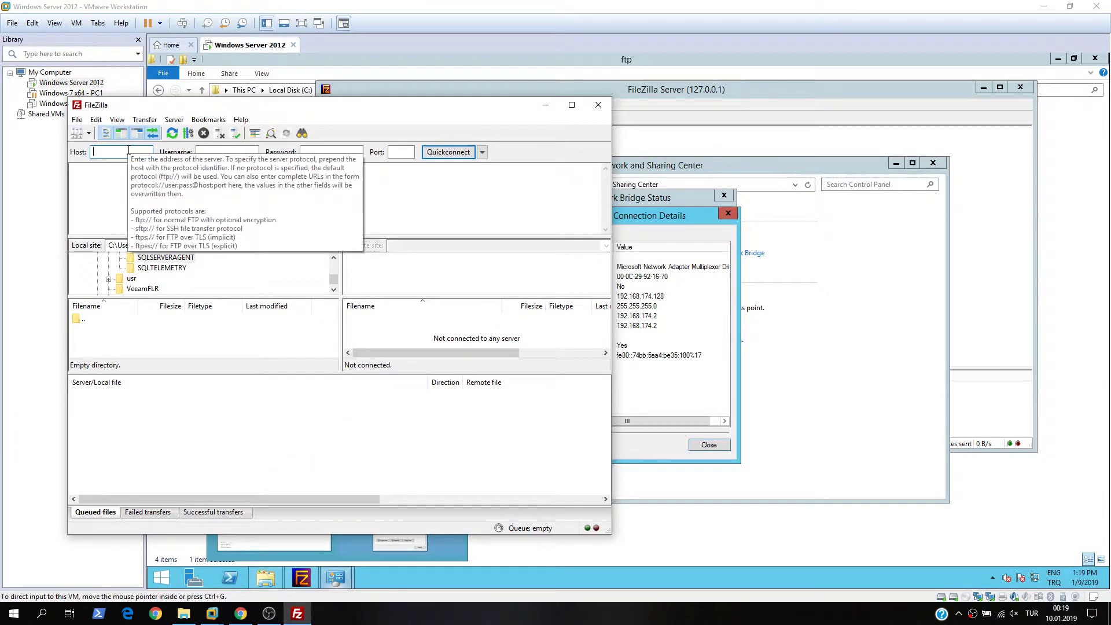
{"action": "type", "text": "192.168.174.128"}
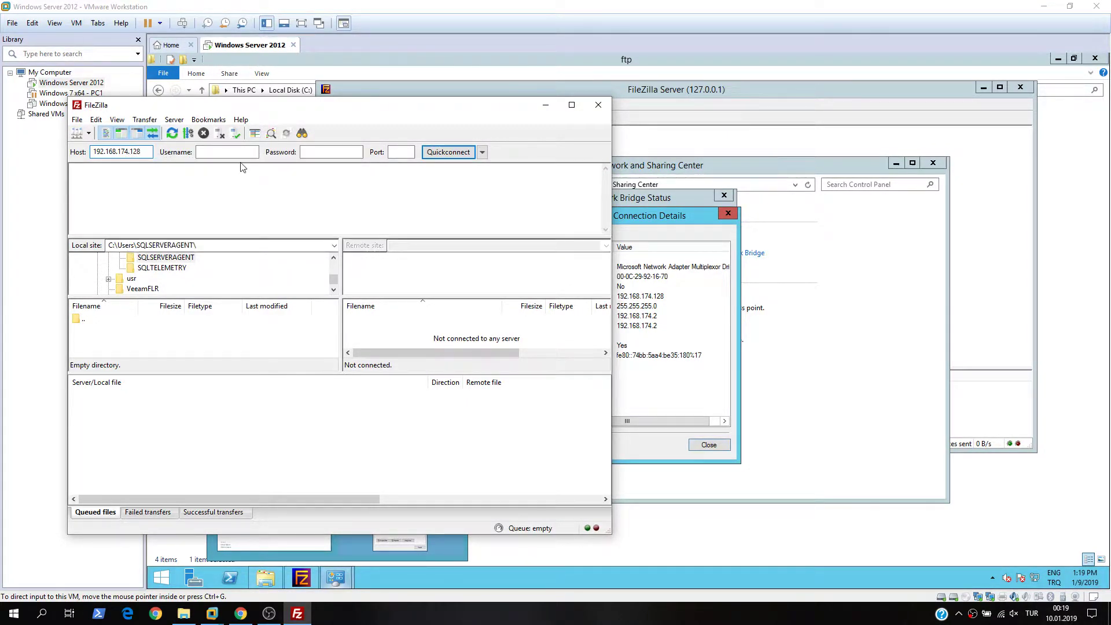
- Quickconnect to 192.168.174.128 as the test user with the account password
{"action": "left_click", "coordinate": [240, 151]}
{"action": "type", "text": "sait"}
{"action": "key", "text": "Tab"}
{"action": "type", "text": "123456"}
{"action": "left_click", "coordinate": [448, 154]}
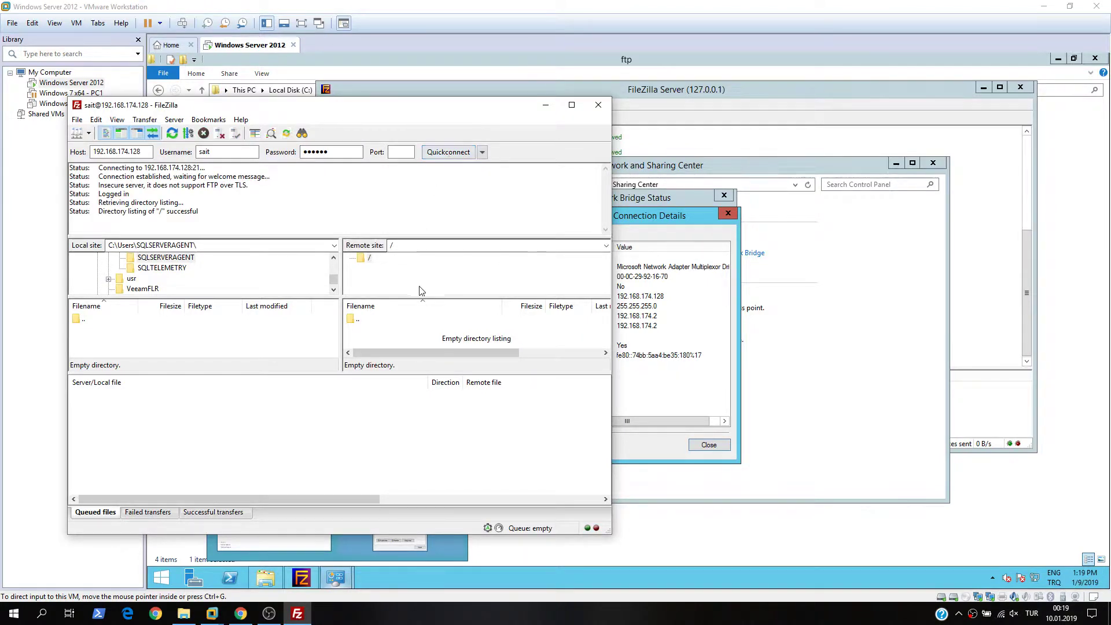
- Create a remote directory named Deneme1 on the FTP server
{"action": "left_click", "coordinate": [571, 105]}
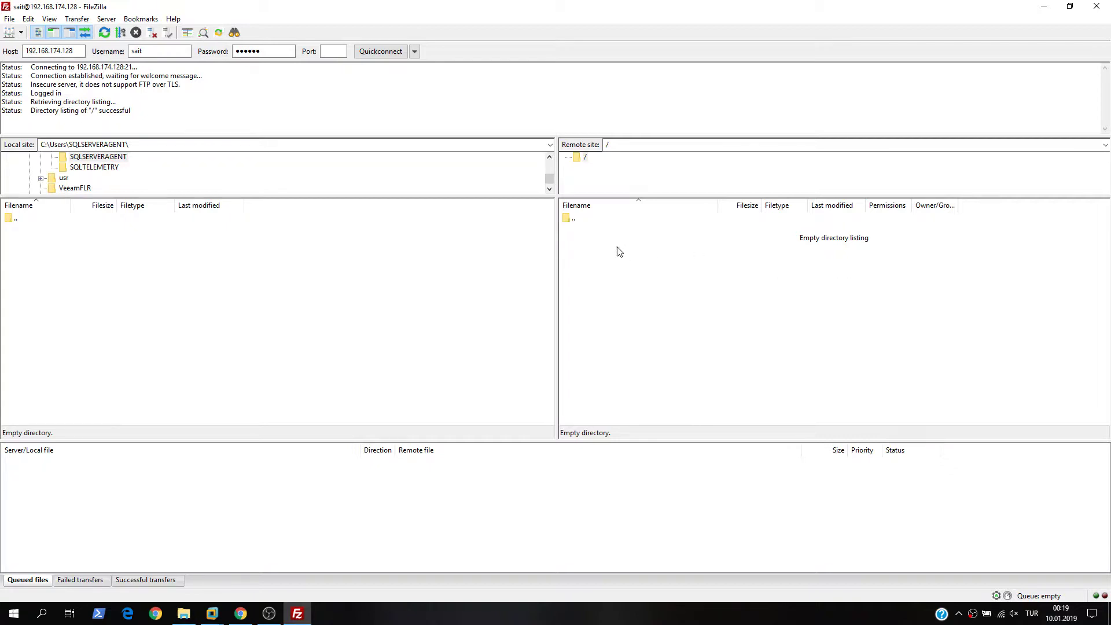
{"action": "right_click", "coordinate": [596, 234]}
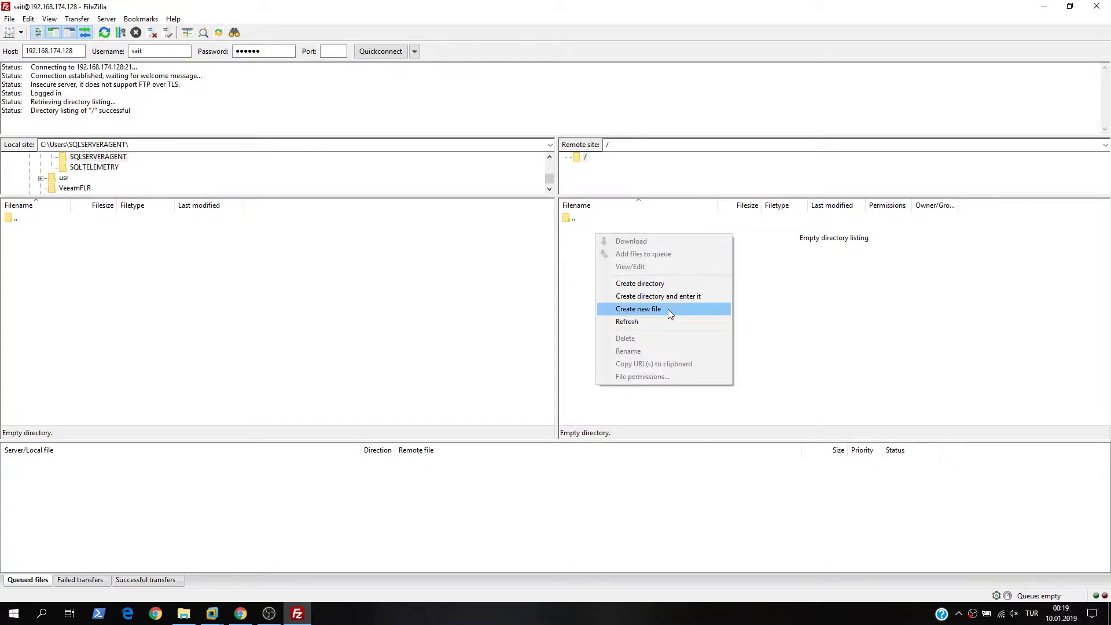
{"action": "left_click", "coordinate": [667, 284]}
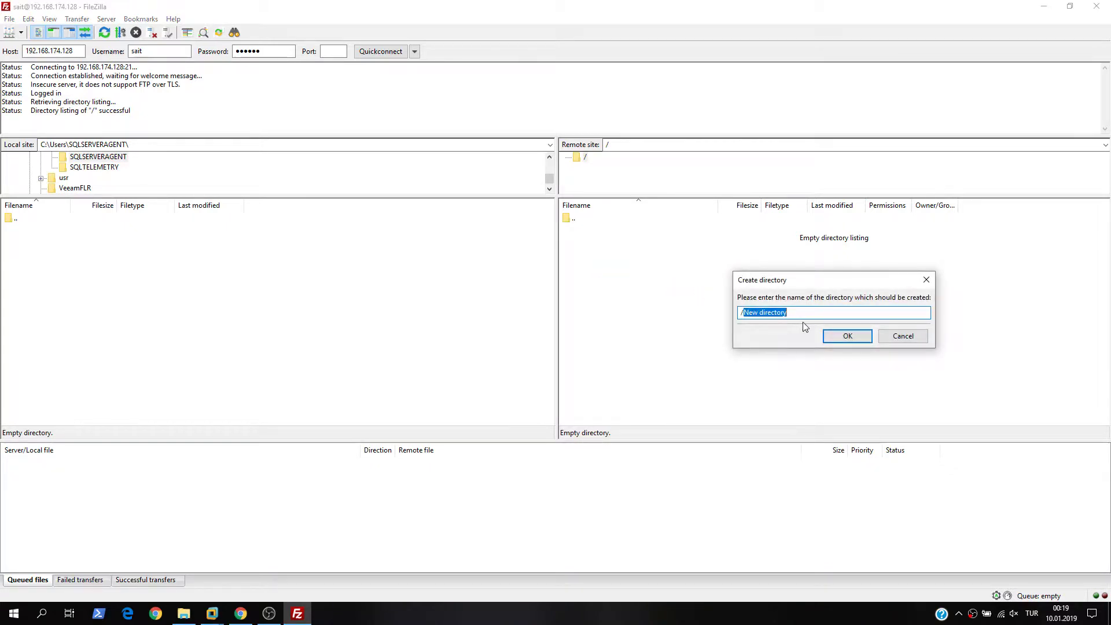
{"action": "type", "text": "Deneme1"}
{"action": "key", "text": "Return"}
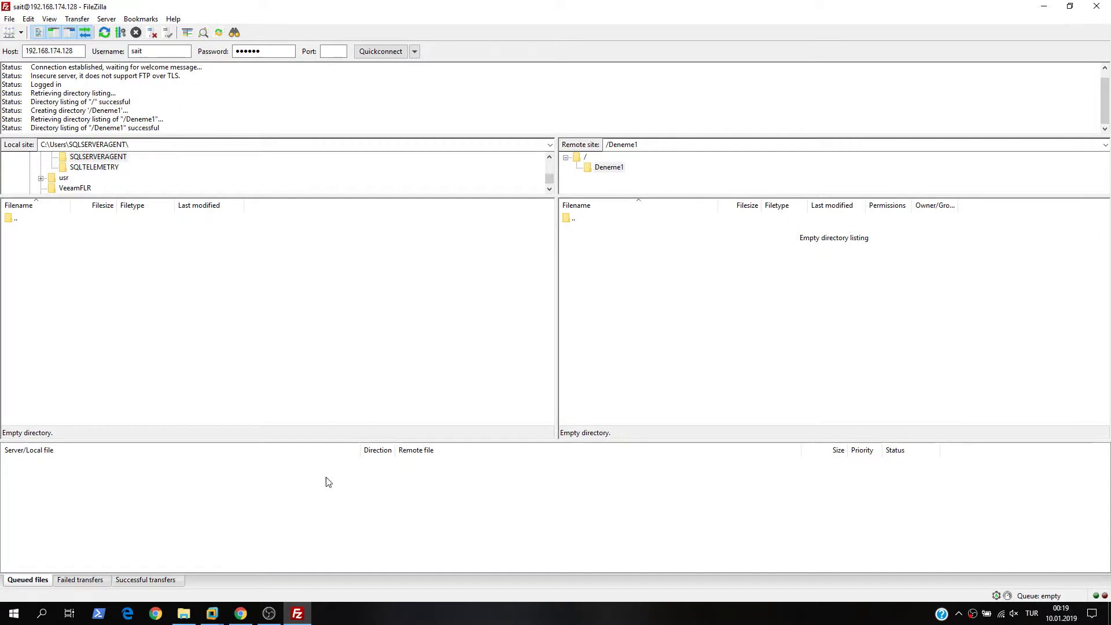
{"action": "left_click", "coordinate": [183, 613]}
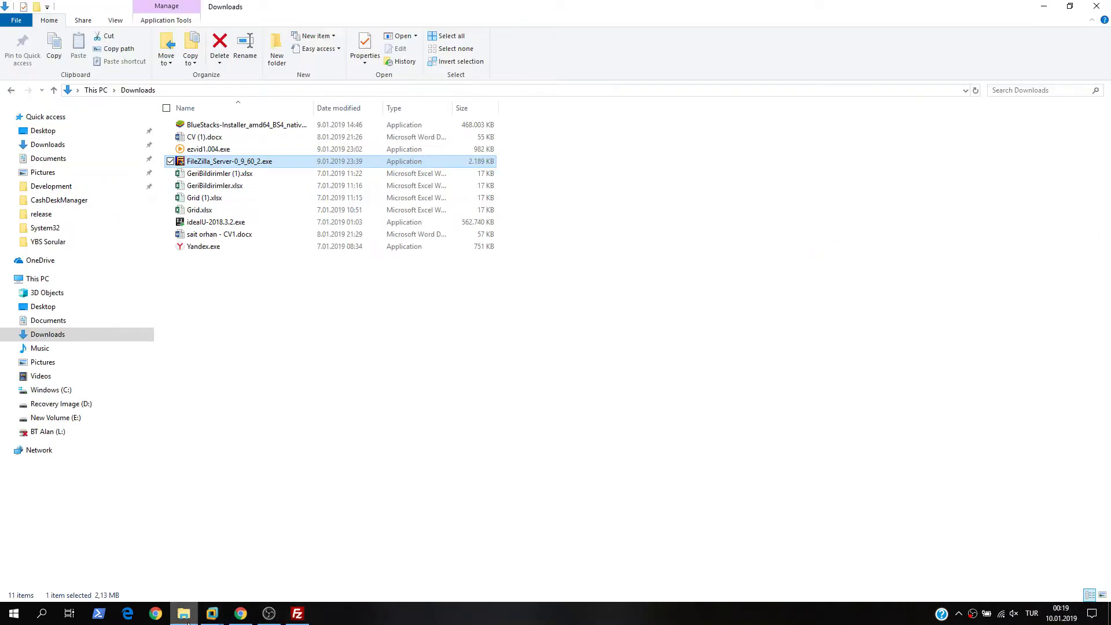
- Drag GeriBildirimler (1).xlsx through Grid.xlsx from Downloads into remote Deneme1
{"action": "left_click", "coordinate": [231, 175]}
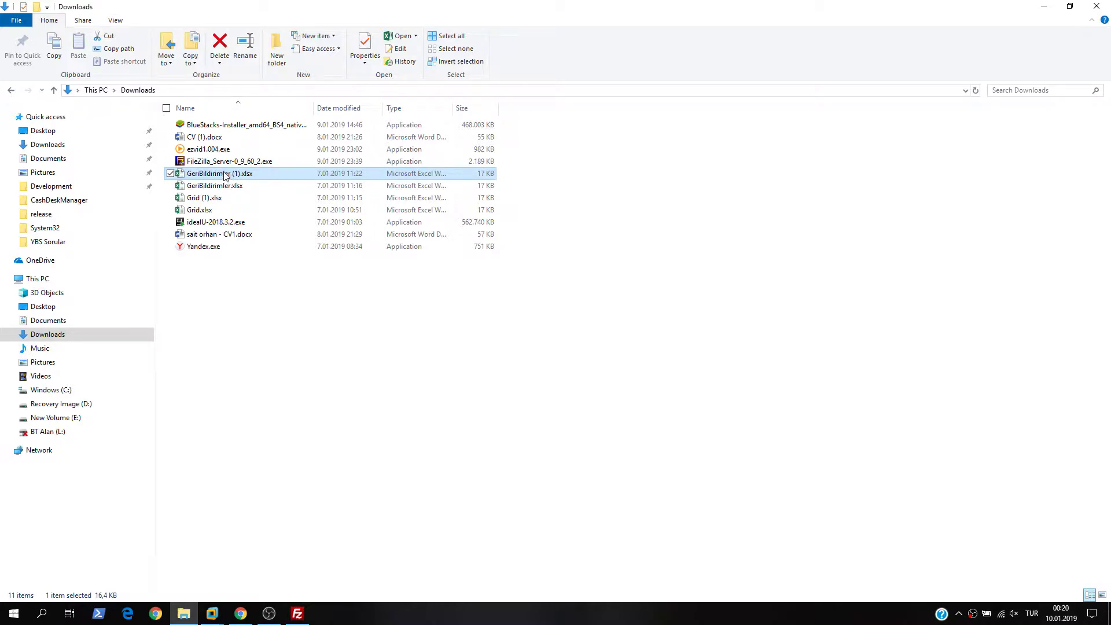
{"action": "left_click", "coordinate": [208, 209], "text": "shift"}
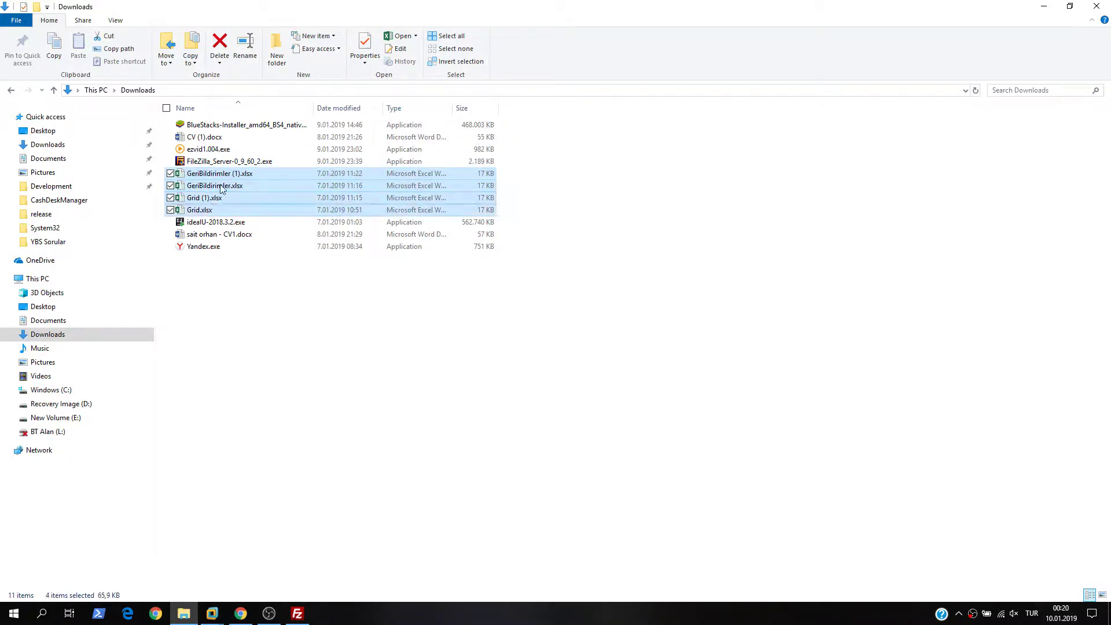
{"action": "left_click_drag", "start_coordinate": [222, 188], "coordinate": [720, 326]}
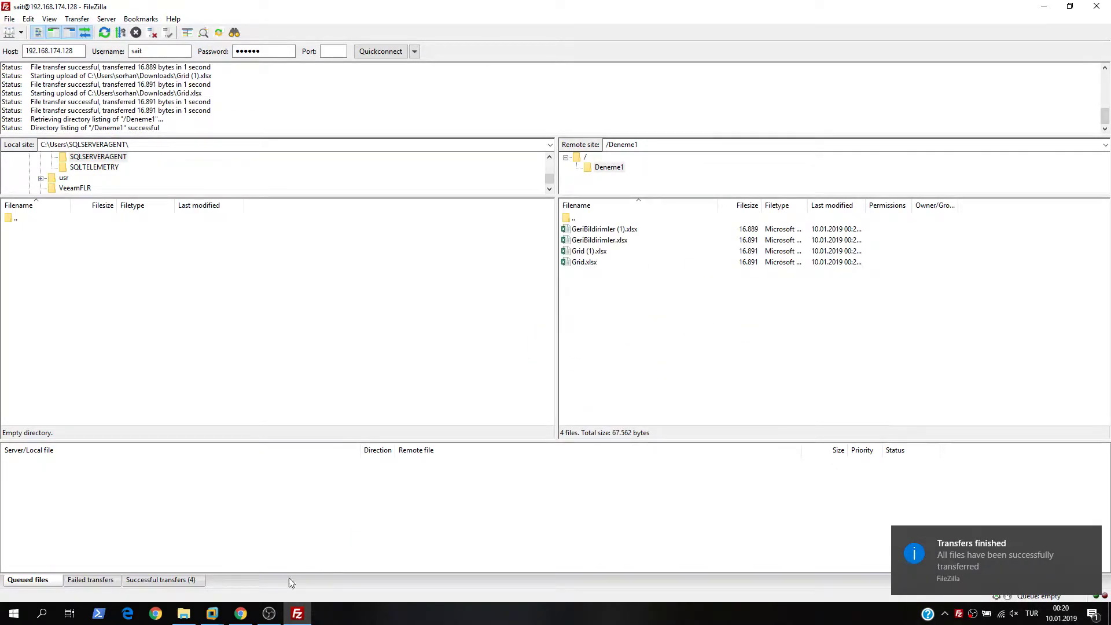
{"action": "left_click", "coordinate": [1043, 7]}
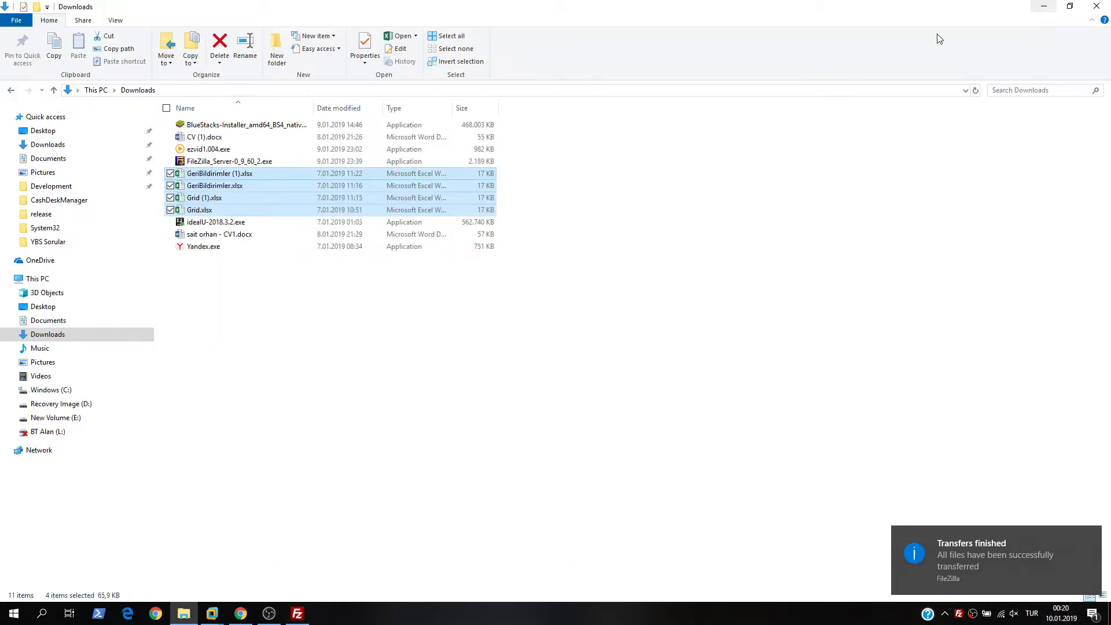
{"action": "left_click", "coordinate": [1044, 6]}
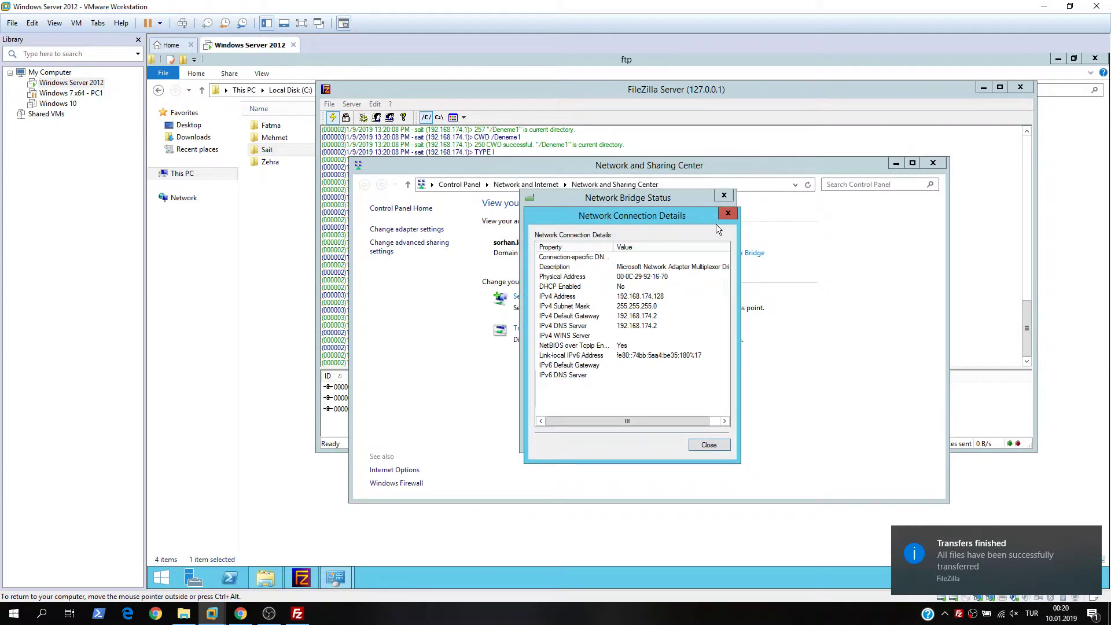
- Close the connection details, bridge status and Network and Sharing Center windows
{"action": "left_click", "coordinate": [727, 213]}
{"action": "left_click", "coordinate": [724, 196]}
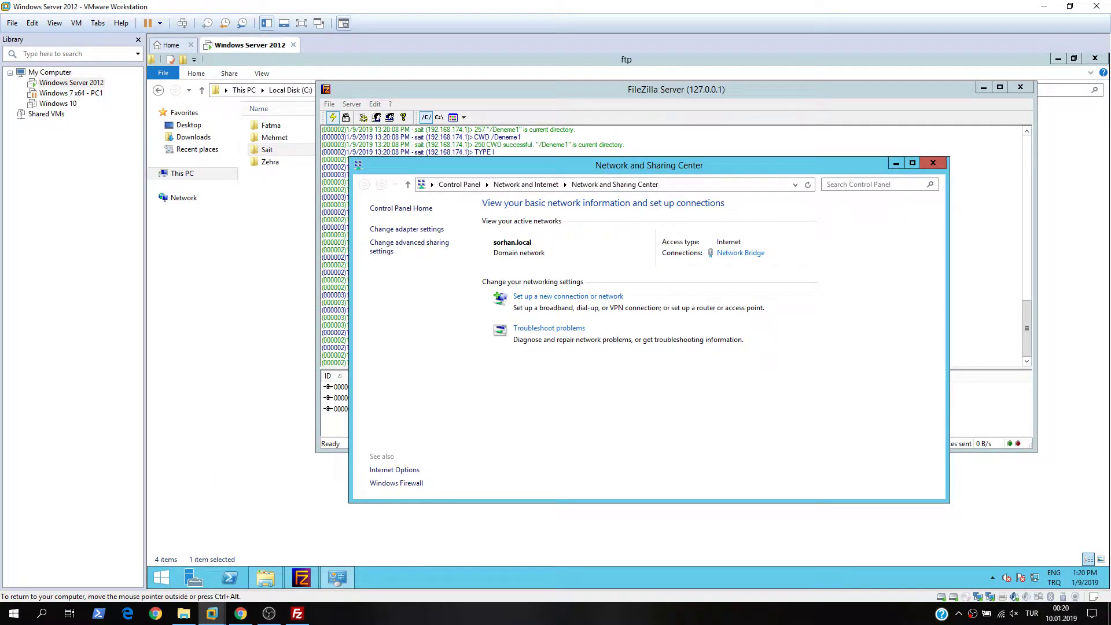
{"action": "left_click", "coordinate": [933, 164]}
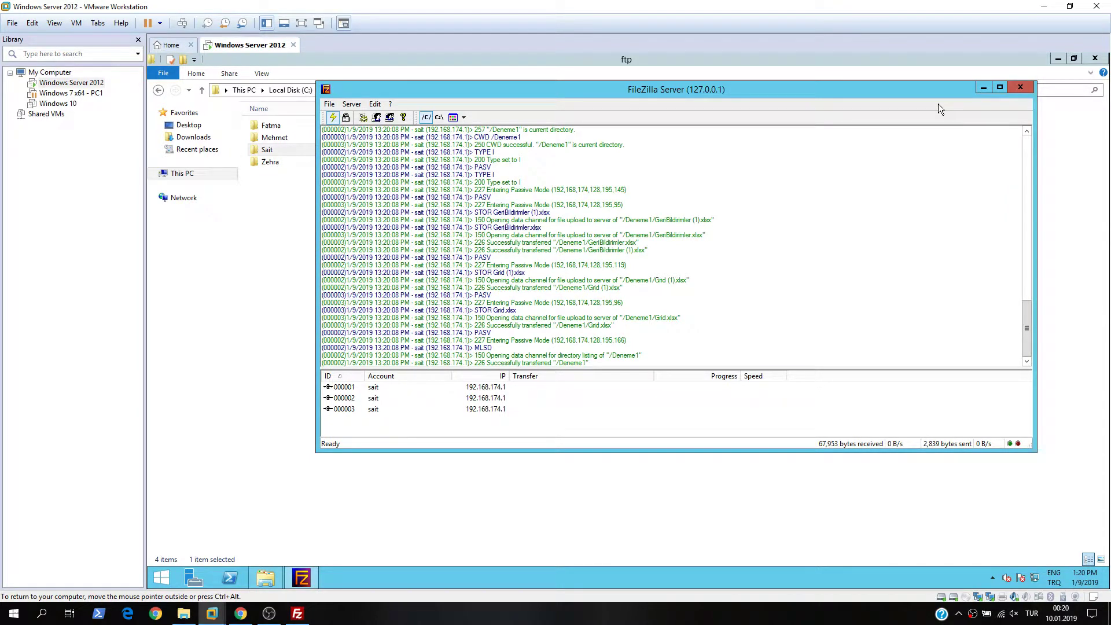
- Confirm the four spreadsheets sit in Deneme1 inside the user's C:\ftp folder
{"action": "left_click", "coordinate": [283, 247]}
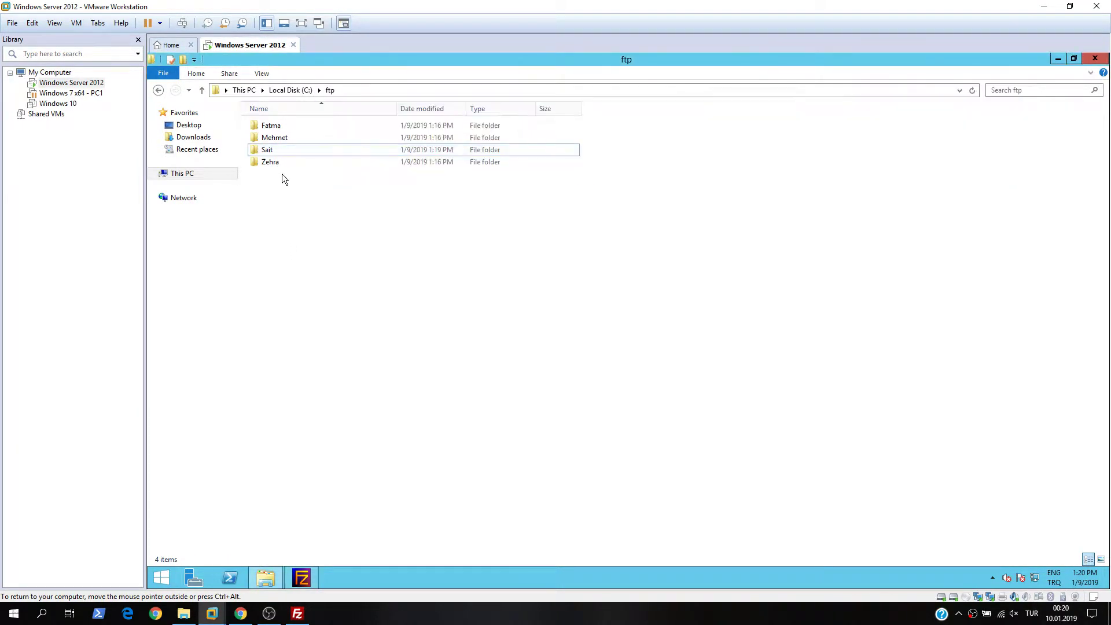
{"action": "double_click", "coordinate": [279, 151]}
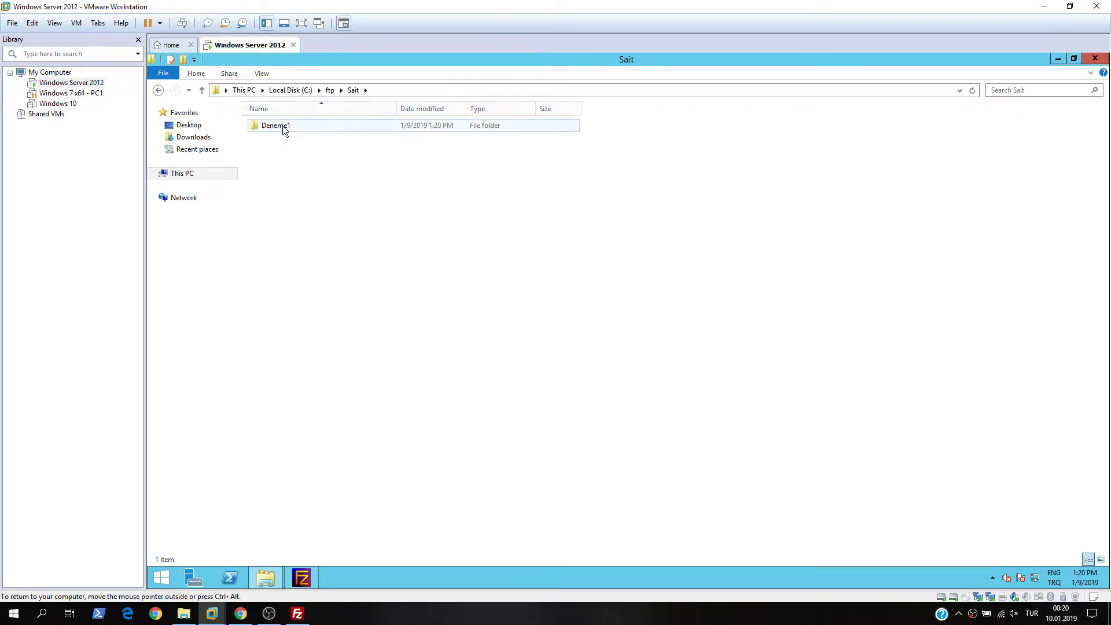
{"action": "double_click", "coordinate": [282, 126]}
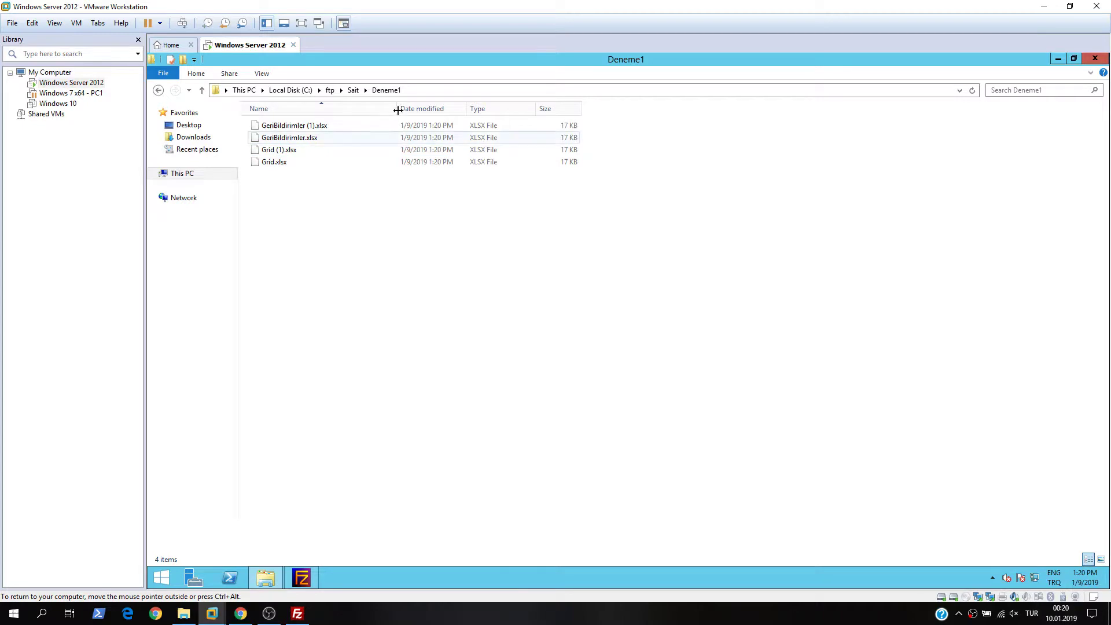
{"action": "left_click", "coordinate": [353, 90]}
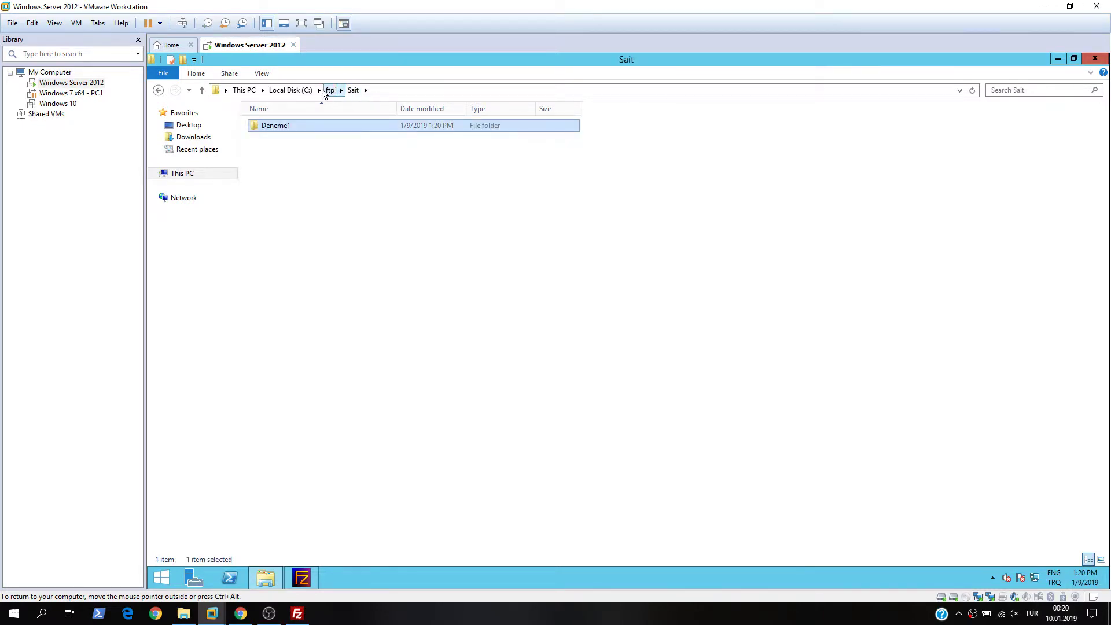
{"action": "left_click", "coordinate": [303, 577]}
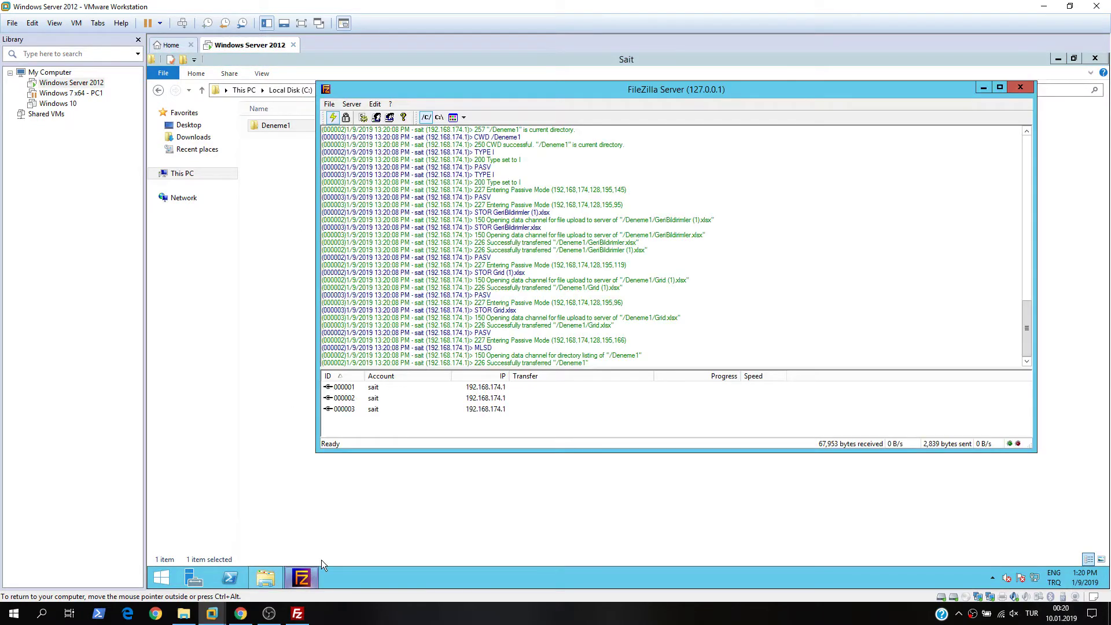
- Add a second user account in Users settings and give it a password
{"action": "left_click", "coordinate": [384, 118]}
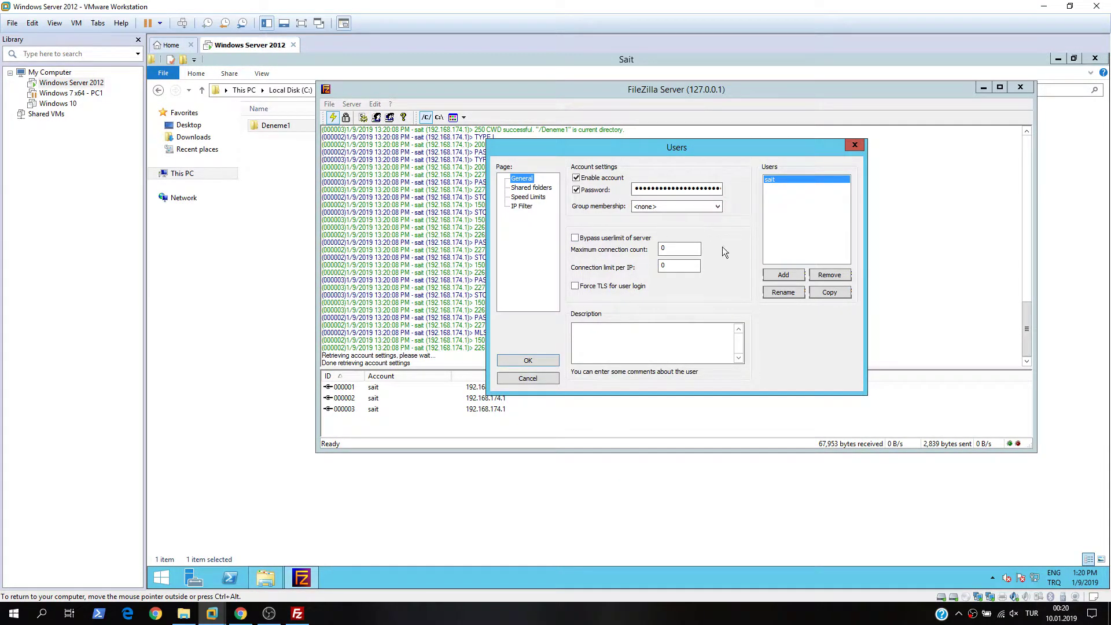
{"action": "left_click", "coordinate": [792, 277]}
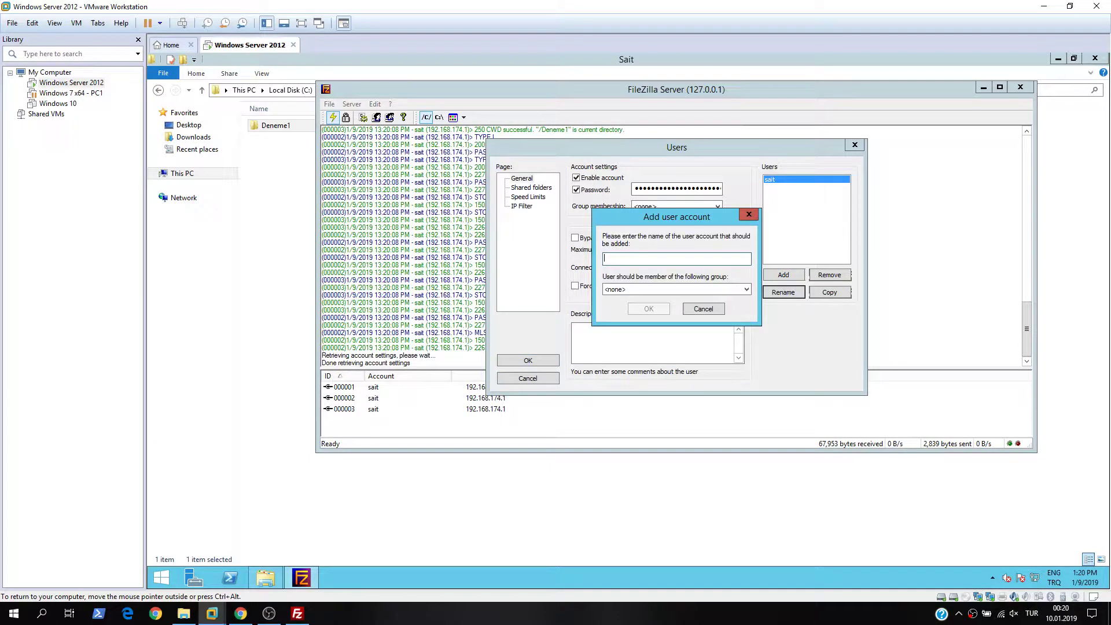
{"action": "type", "text": "mehmet"}
{"action": "left_click", "coordinate": [649, 308]}
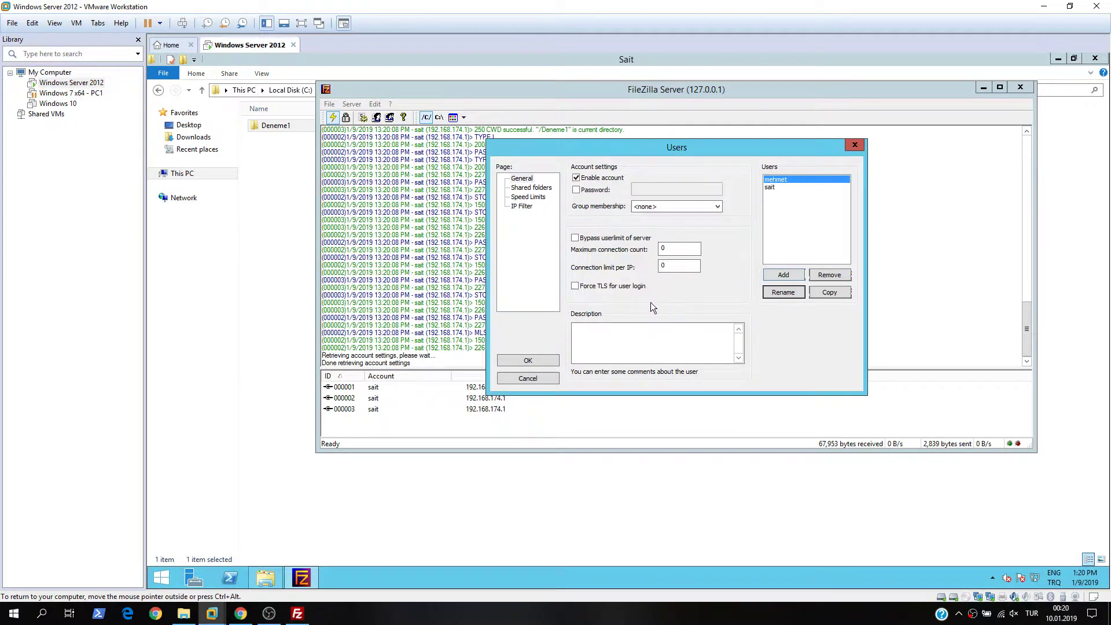
{"action": "left_click", "coordinate": [594, 197]}
{"action": "left_click", "coordinate": [636, 188]}
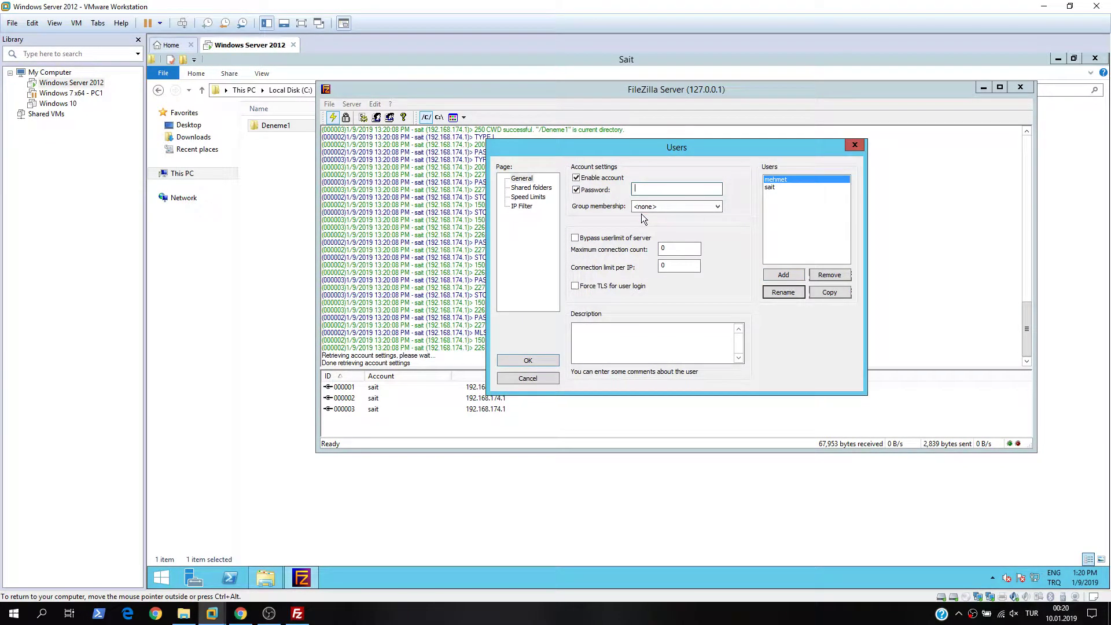
{"action": "type", "text": "12"}
- Add the user's own folder under C:\ftp as its shared folder
{"action": "left_click", "coordinate": [532, 188]}
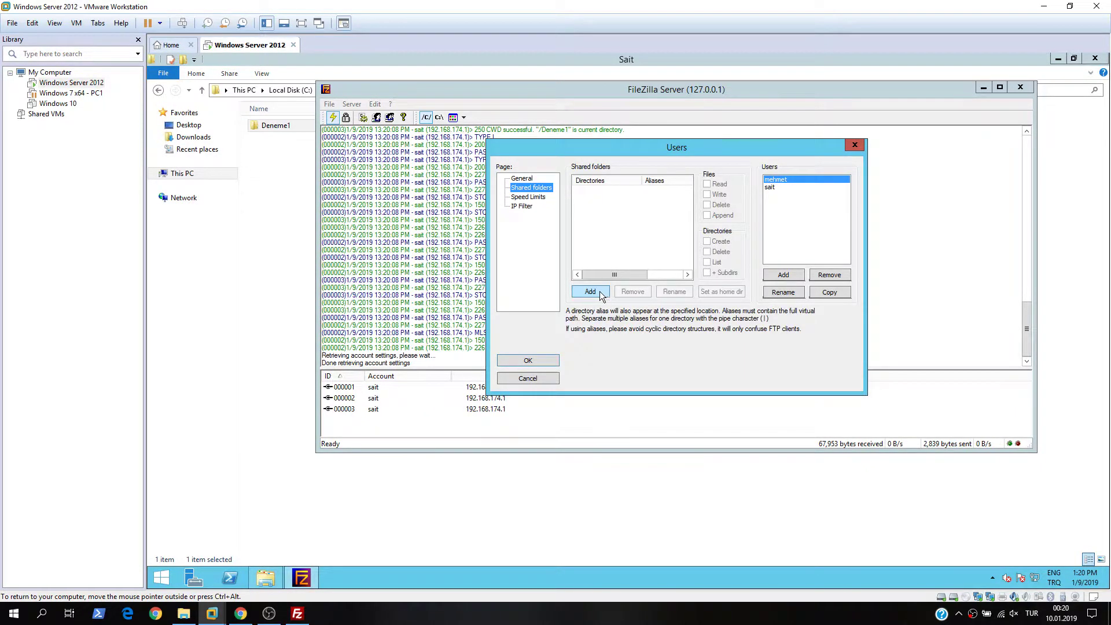
{"action": "left_click", "coordinate": [590, 292]}
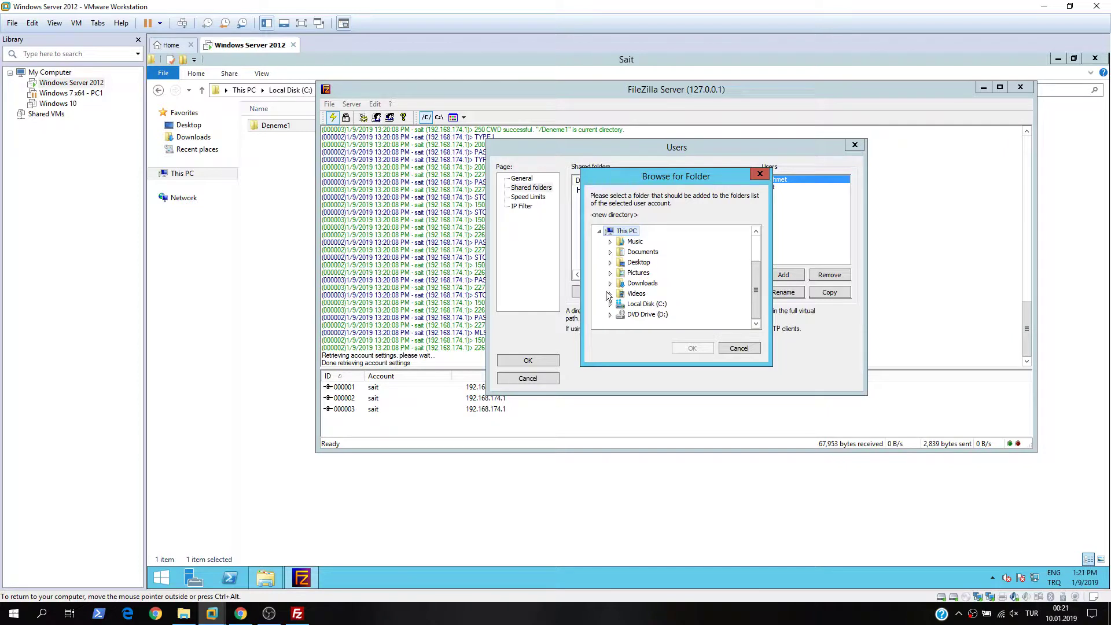
{"action": "left_click", "coordinate": [610, 305]}
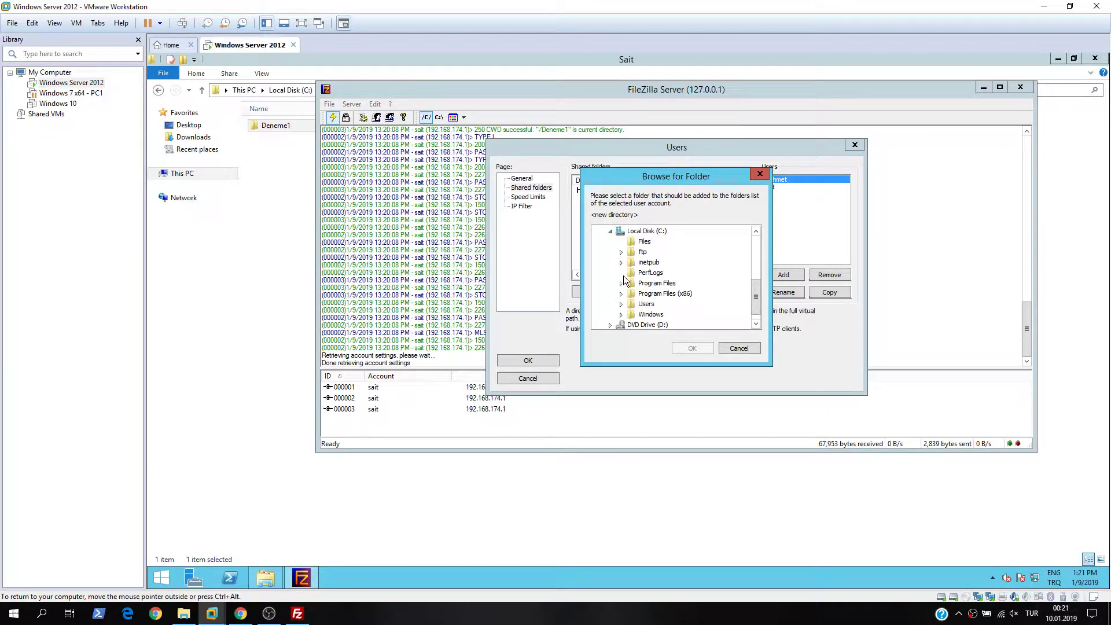
{"action": "left_click", "coordinate": [621, 253]}
{"action": "left_click", "coordinate": [661, 273]}
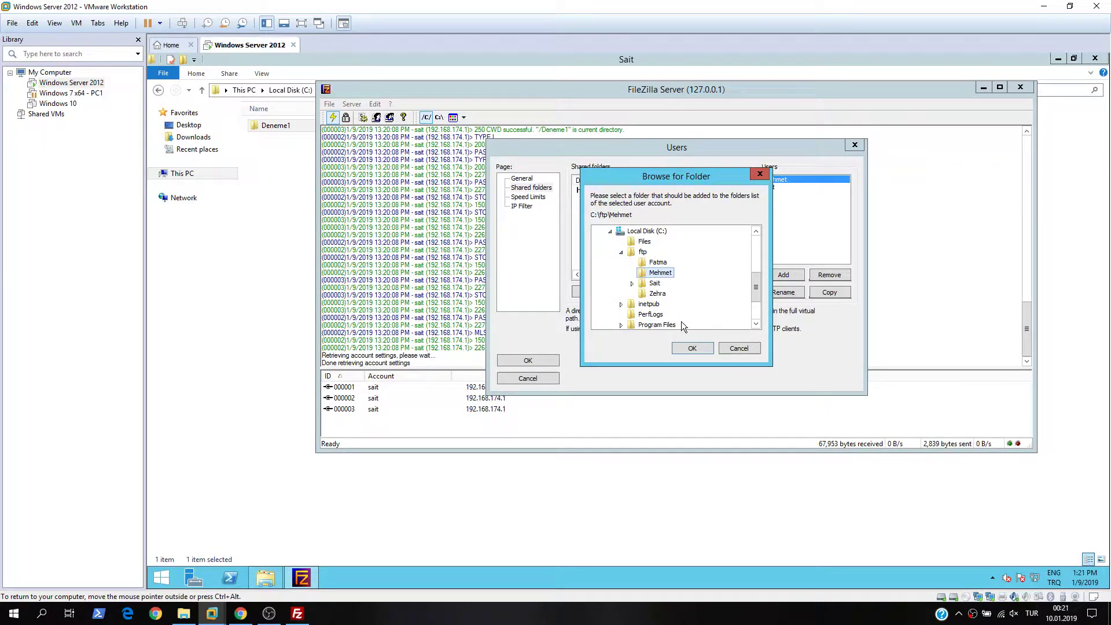
{"action": "left_click", "coordinate": [692, 348]}
- Grant write, delete, append, create-directory and delete-directory permissions, then save with OK
{"action": "left_click", "coordinate": [707, 195]}
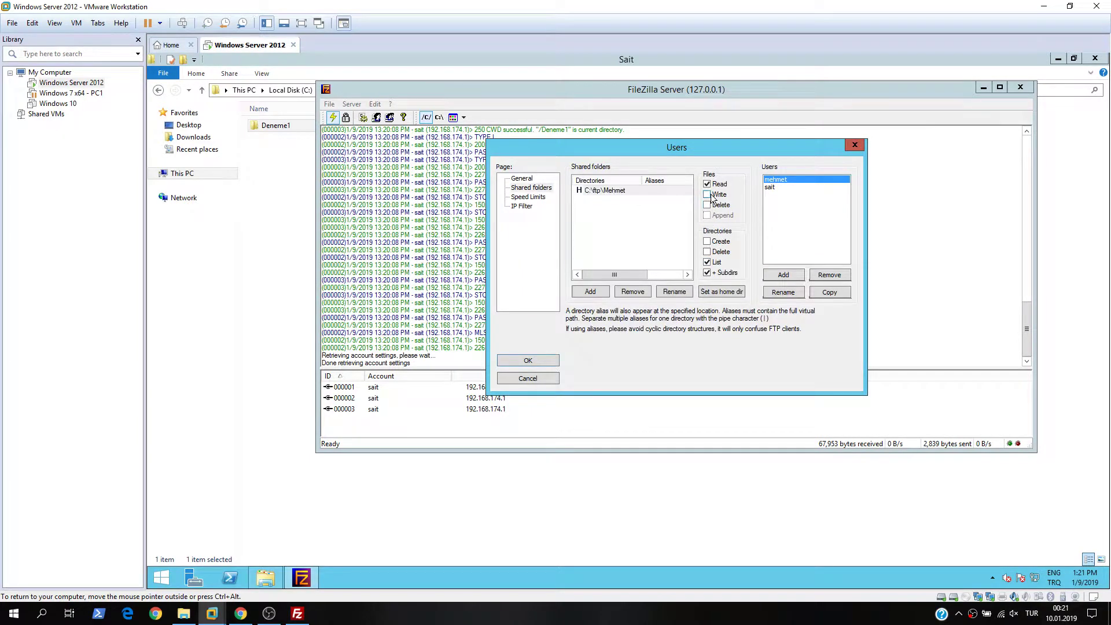
{"action": "left_click", "coordinate": [707, 205]}
{"action": "left_click", "coordinate": [707, 216]}
{"action": "left_click", "coordinate": [708, 241]}
{"action": "left_click", "coordinate": [707, 252]}
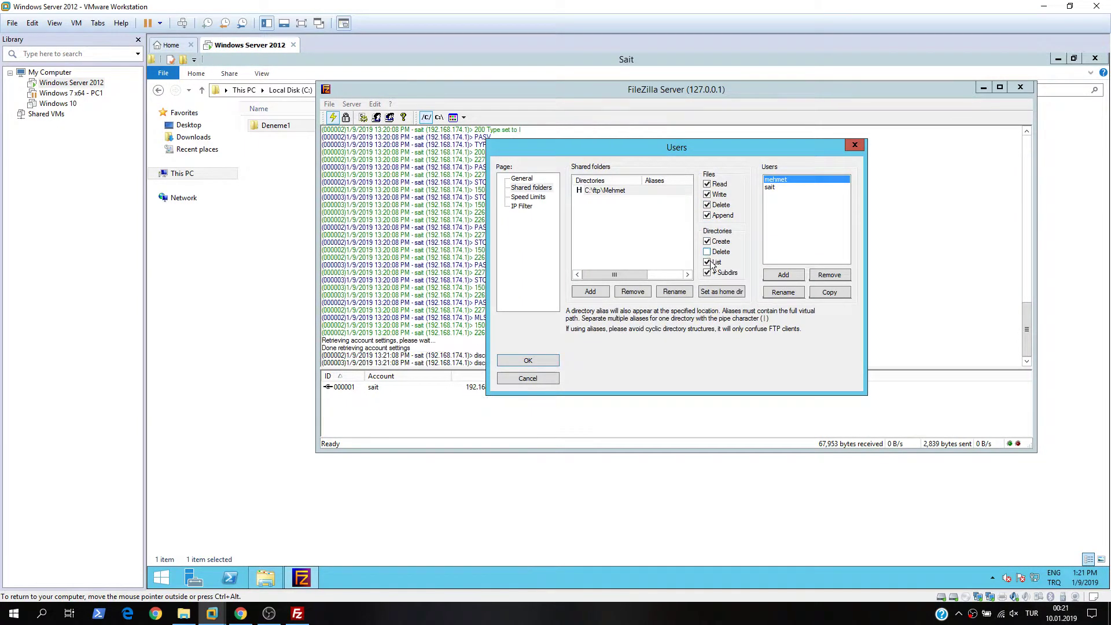
{"action": "left_click", "coordinate": [529, 360]}
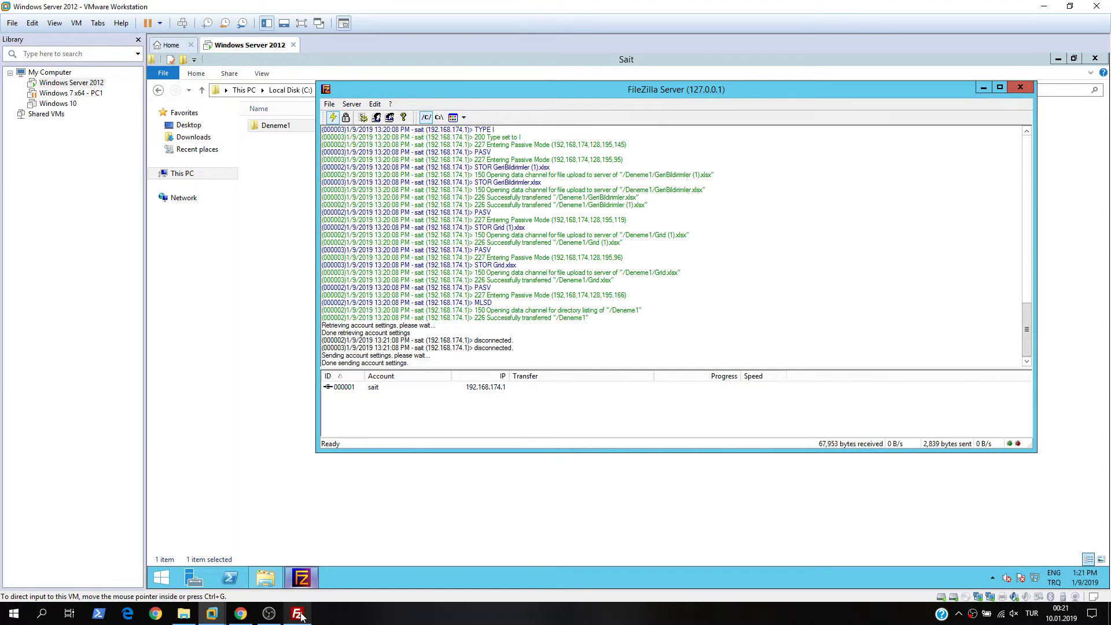
- Quickconnect with the second user's username and password, then shrink the client window
{"action": "left_click", "coordinate": [296, 613]}
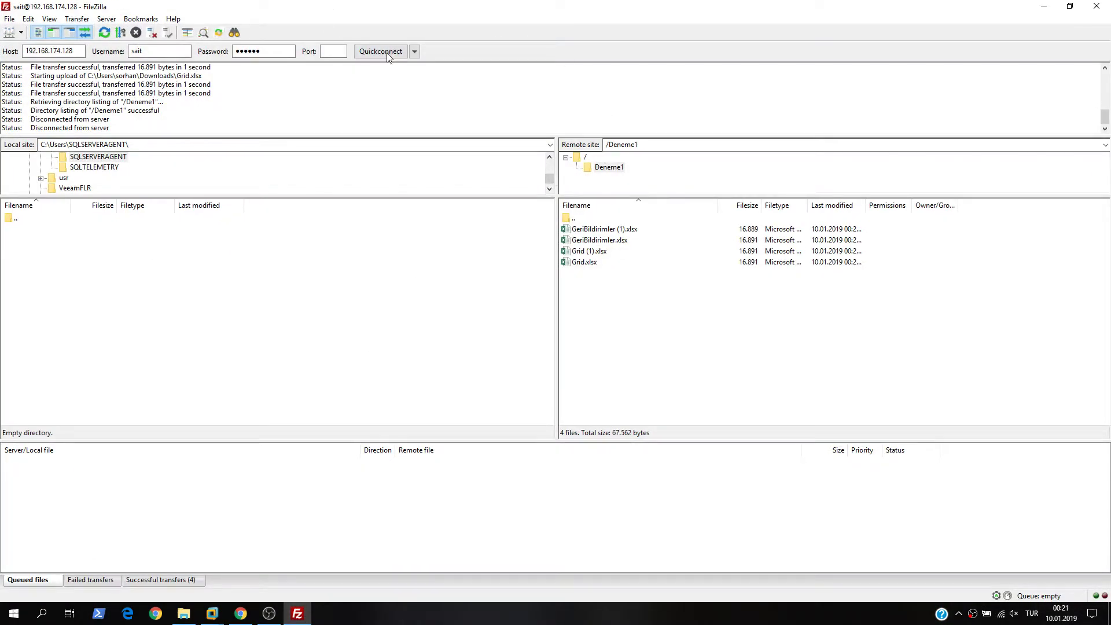
{"action": "double_click", "coordinate": [179, 55]}
{"action": "type", "text": "mehmet"}
{"action": "double_click", "coordinate": [285, 53]}
{"action": "type", "text": "mehme"}
{"action": "left_click", "coordinate": [387, 55]}
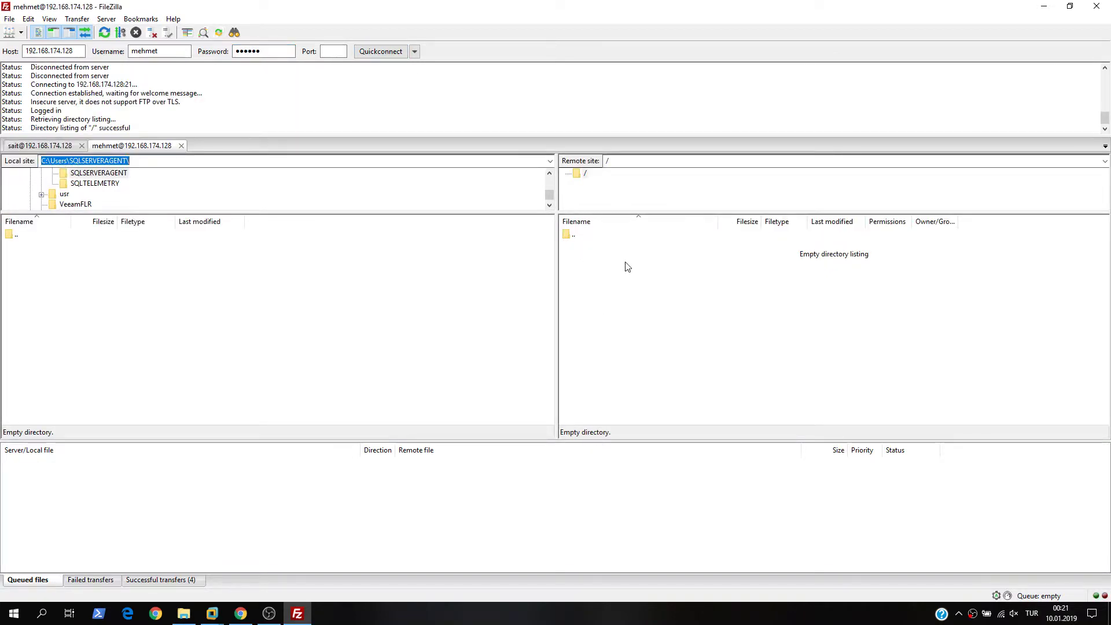
{"action": "left_click_drag", "start_coordinate": [640, 11], "coordinate": [357, 66]}
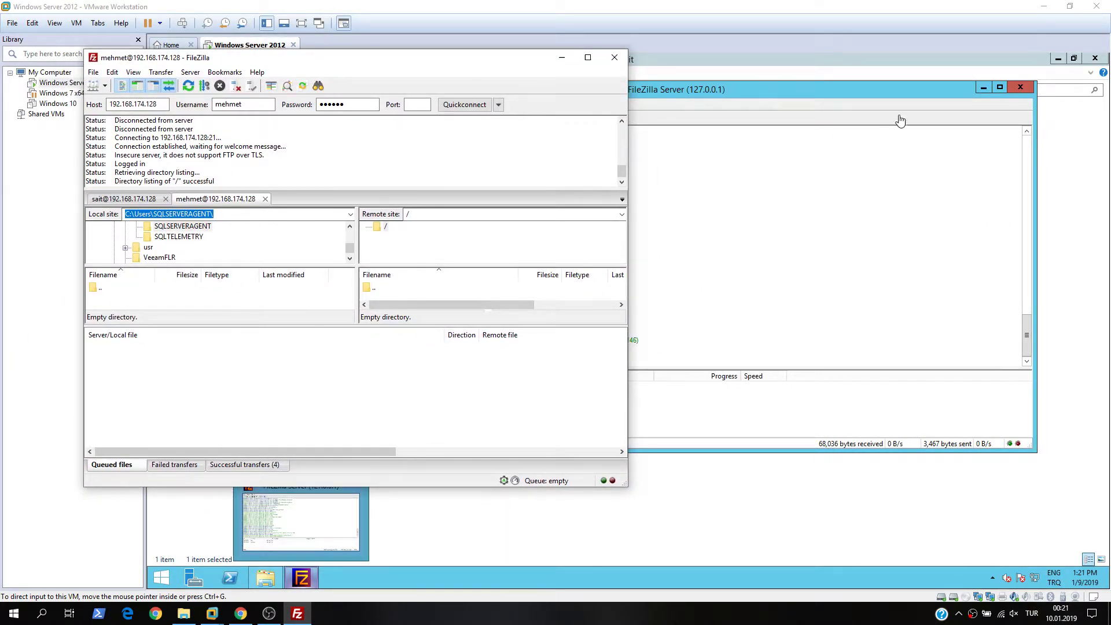
{"action": "left_click", "coordinate": [980, 88]}
- Create a new Deneme subfolder inside the second user's C:\ftp folder
{"action": "left_click", "coordinate": [982, 88]}
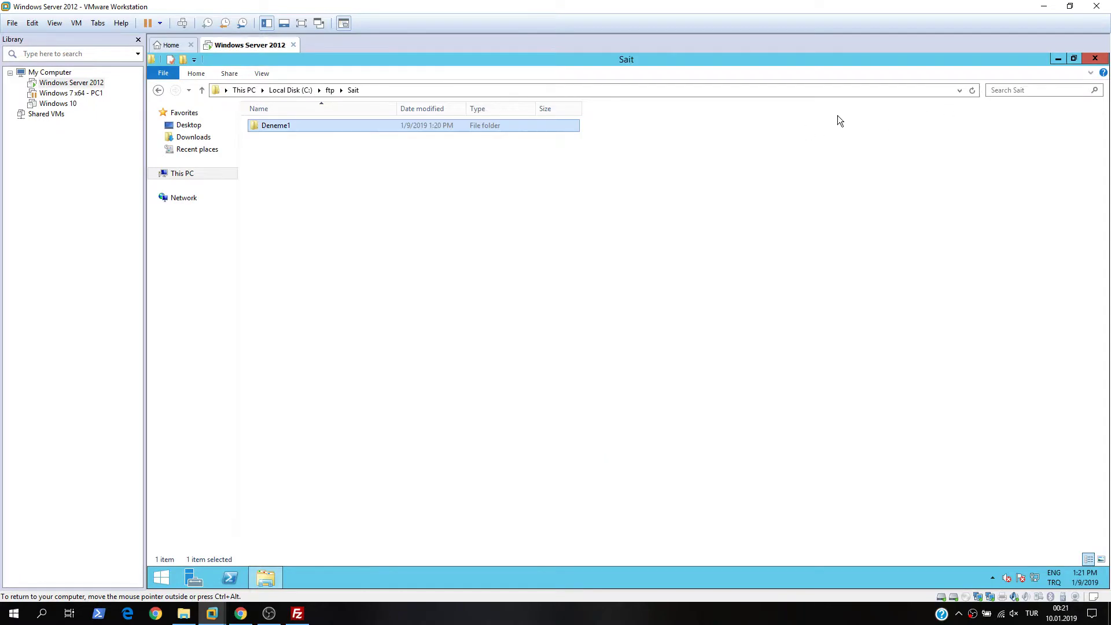
{"action": "left_click", "coordinate": [328, 91]}
{"action": "double_click", "coordinate": [286, 137]}
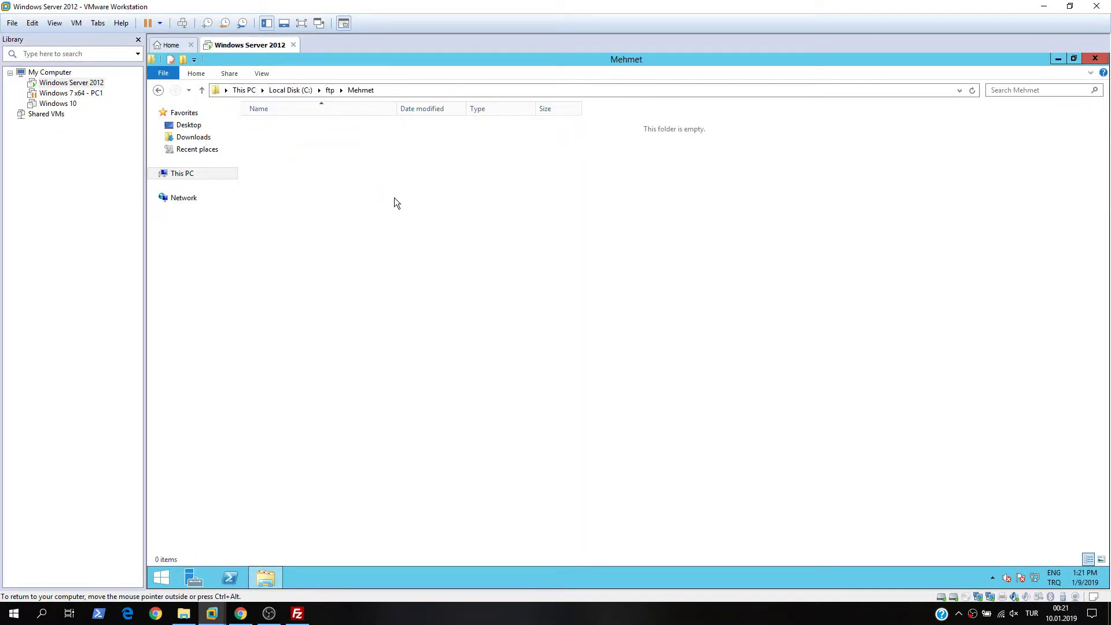
{"action": "right_click", "coordinate": [495, 243]}
{"action": "mouse_move", "coordinate": [567, 374]}
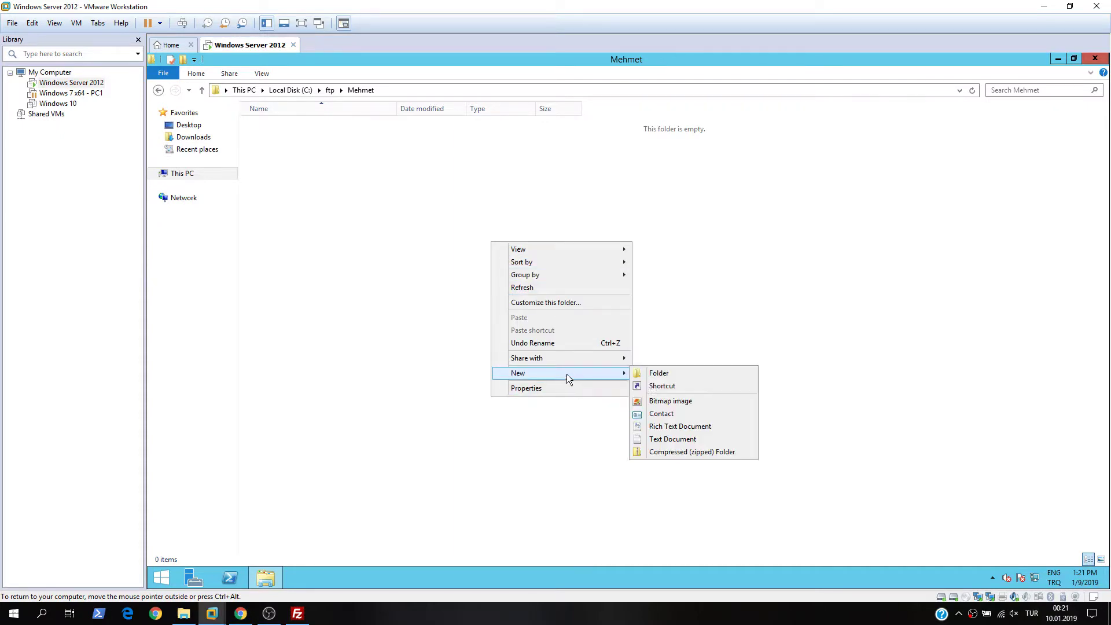
{"action": "left_click", "coordinate": [664, 377]}
{"action": "type", "text": "M"}
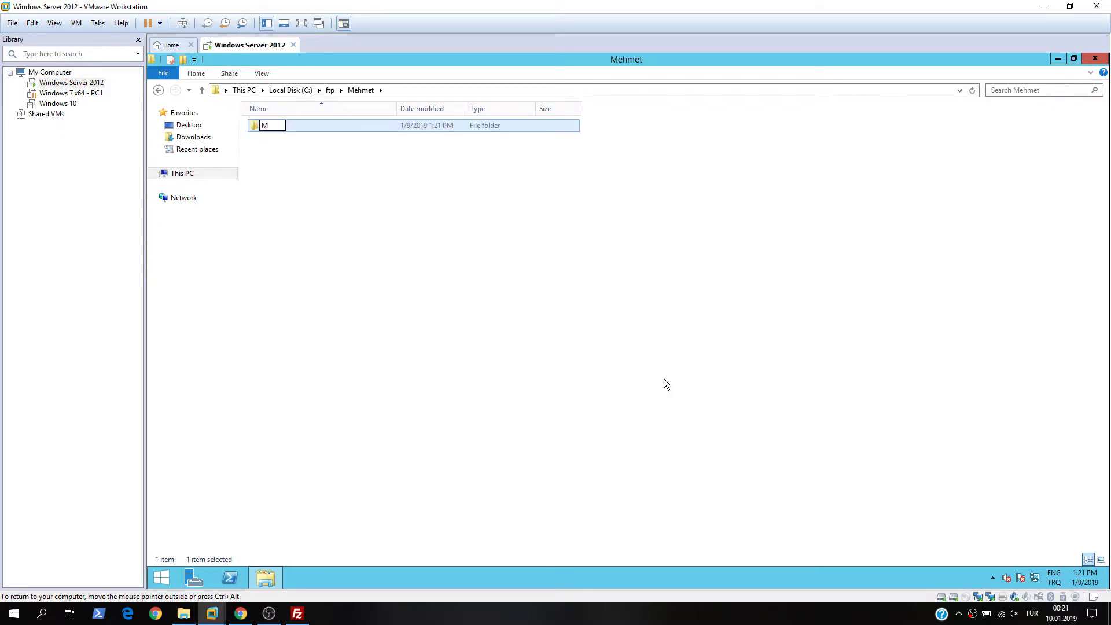
{"action": "type", "text": "ehmetDeneme"}
{"action": "key", "text": "Return"}
{"action": "key", "text": "Return"}
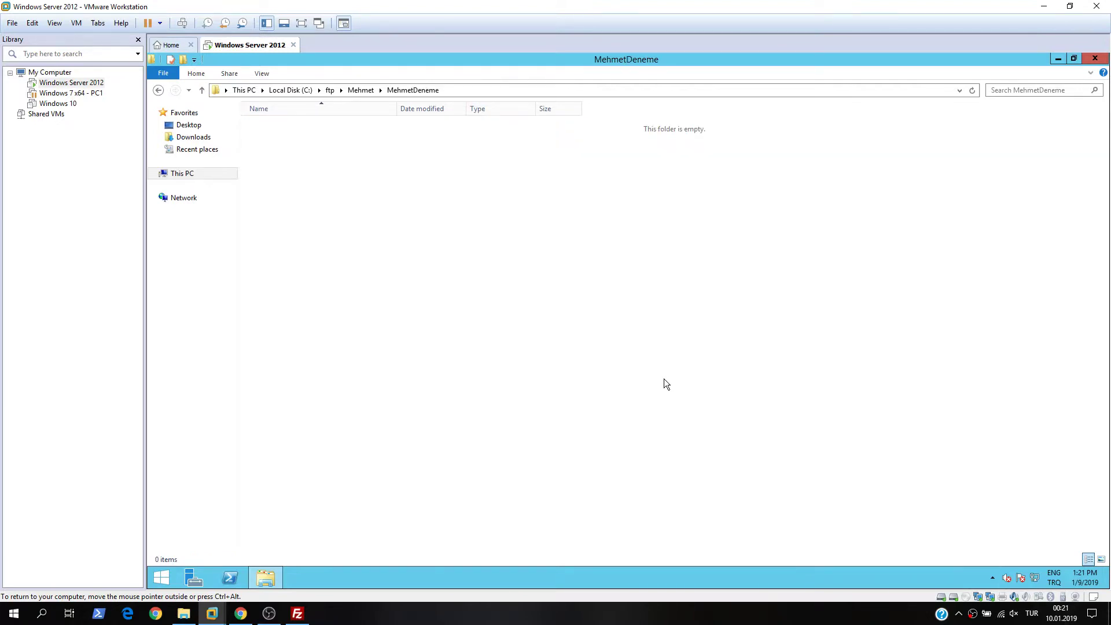
- Add New Text Document.txt with its default name inside the new subfolder
{"action": "right_click", "coordinate": [482, 280]}
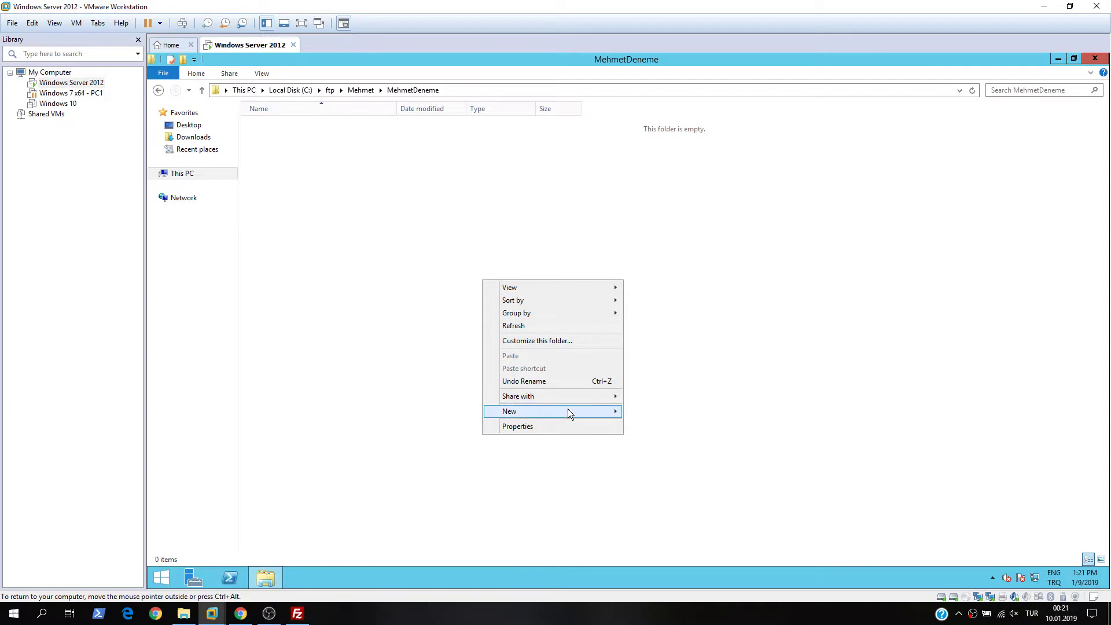
{"action": "mouse_move", "coordinate": [568, 408]}
{"action": "left_click", "coordinate": [673, 476]}
{"action": "key", "text": "Return"}
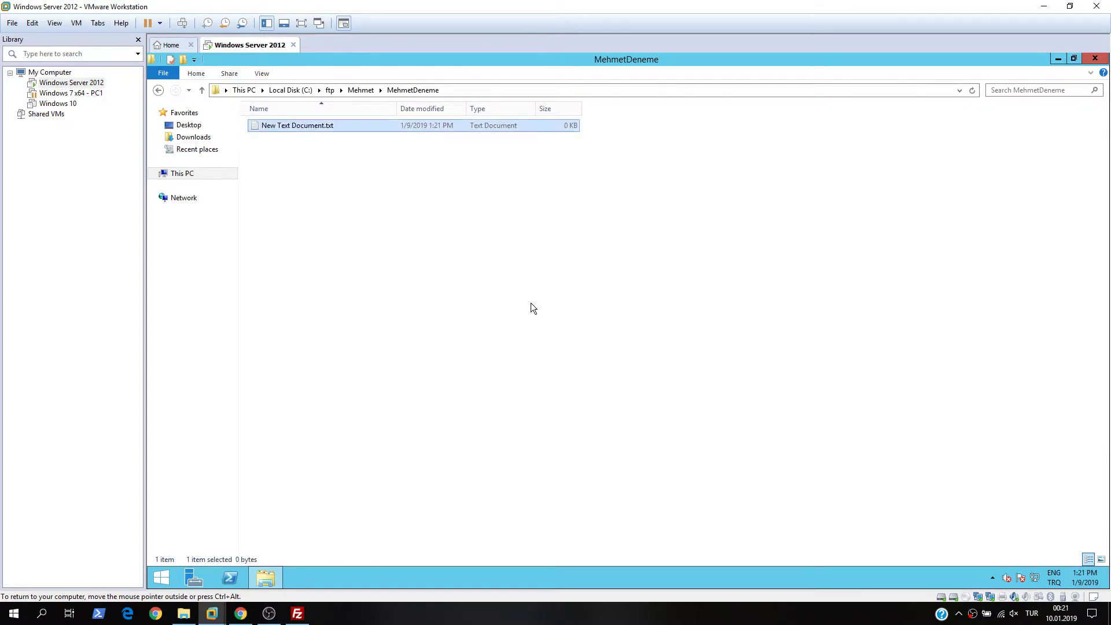
{"action": "left_click", "coordinate": [530, 304]}
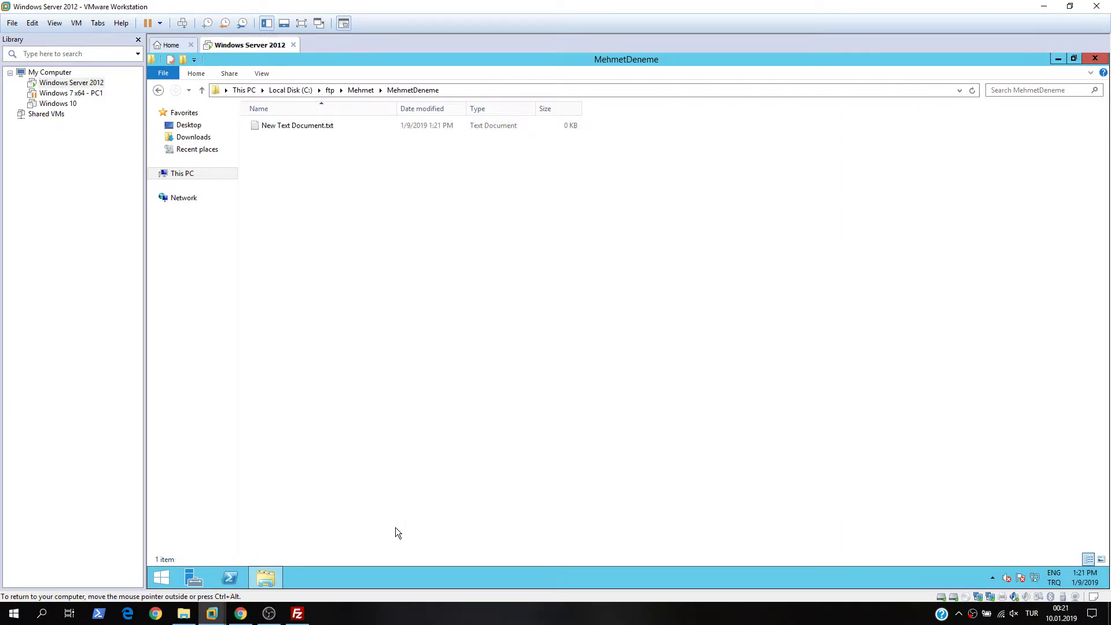
{"action": "left_click", "coordinate": [293, 614]}
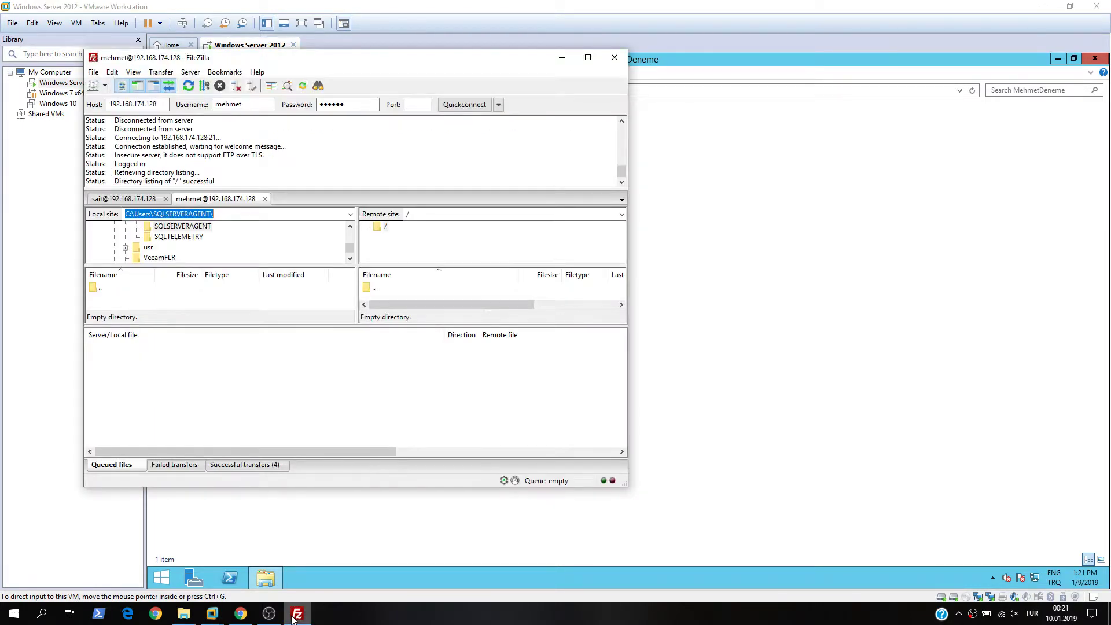
- Refresh the remote listing and open the new subfolder showing 0-byte New Text Document.txt
{"action": "left_click", "coordinate": [588, 57]}
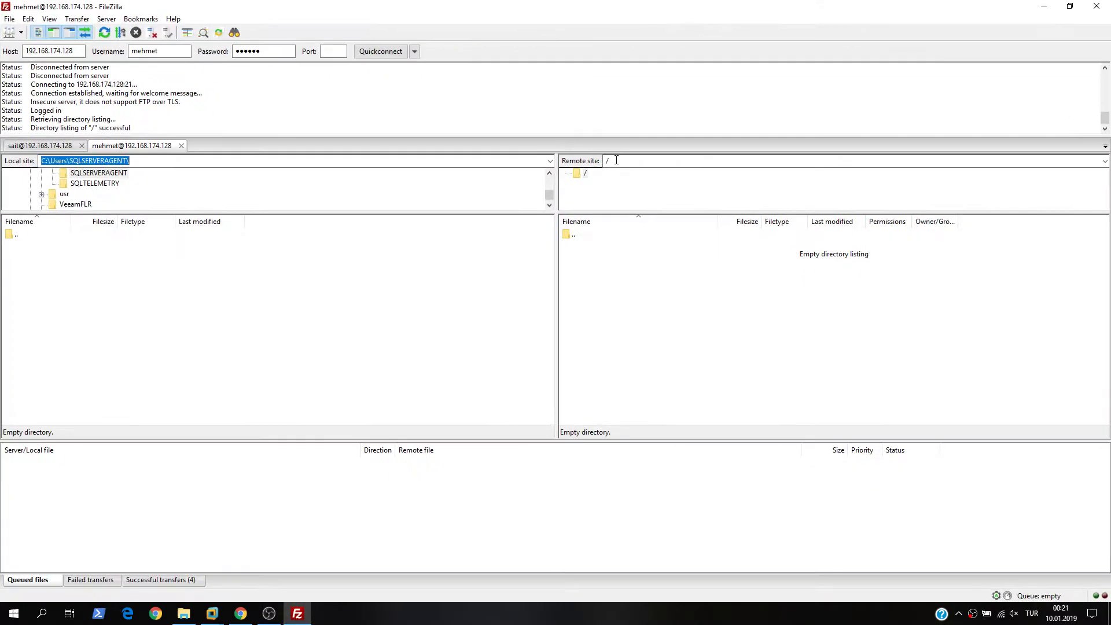
{"action": "right_click", "coordinate": [647, 307]}
{"action": "left_click", "coordinate": [683, 390]}
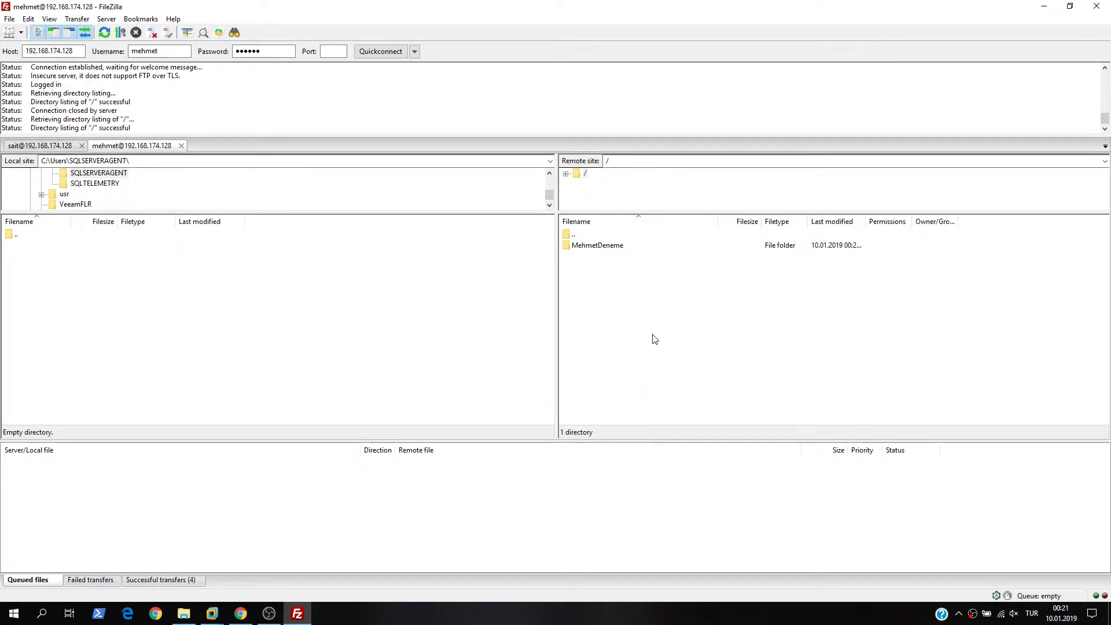
{"action": "double_click", "coordinate": [608, 250]}
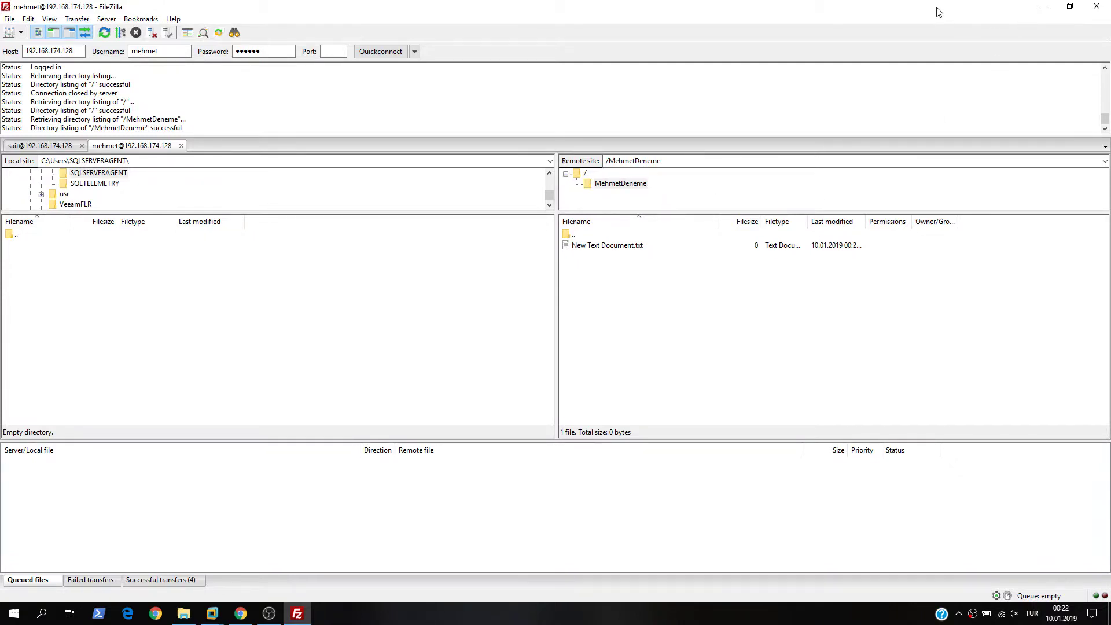
{"action": "left_click", "coordinate": [212, 613]}
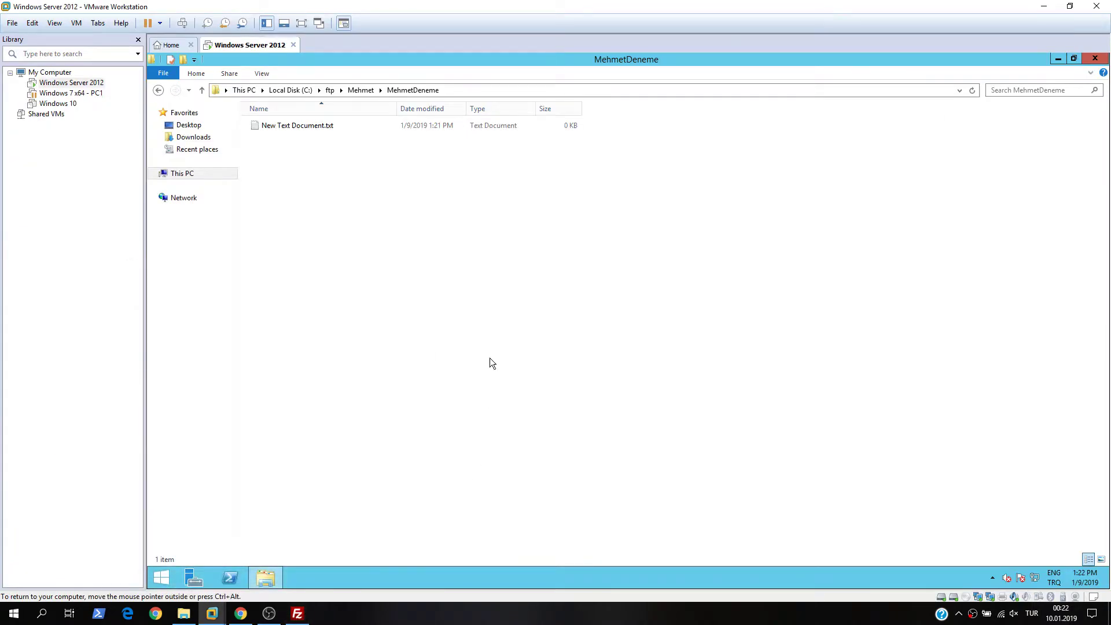
- Relaunch the FileZilla Server admin console and connect to localhost on port 14147
{"action": "left_click", "coordinate": [1095, 59]}
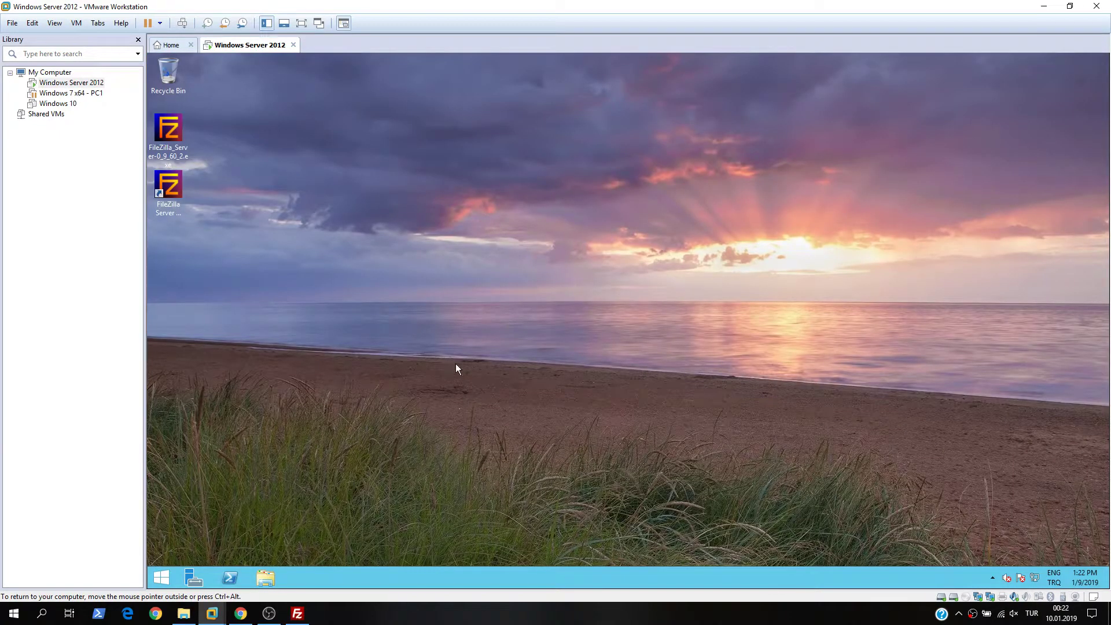
{"action": "double_click", "coordinate": [183, 192]}
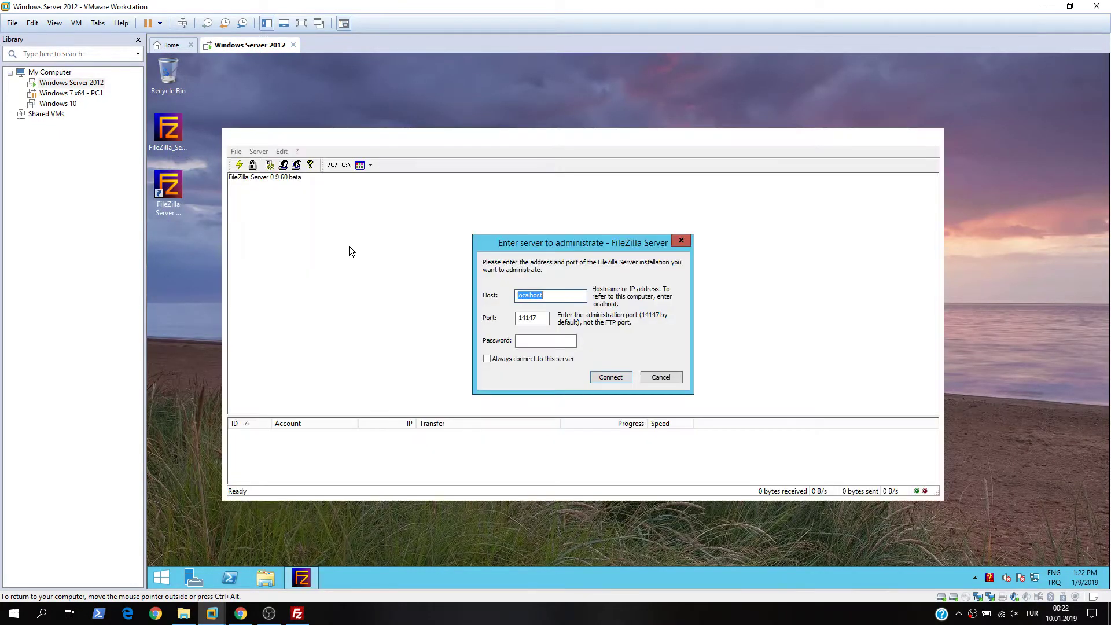
{"action": "left_click", "coordinate": [682, 241]}
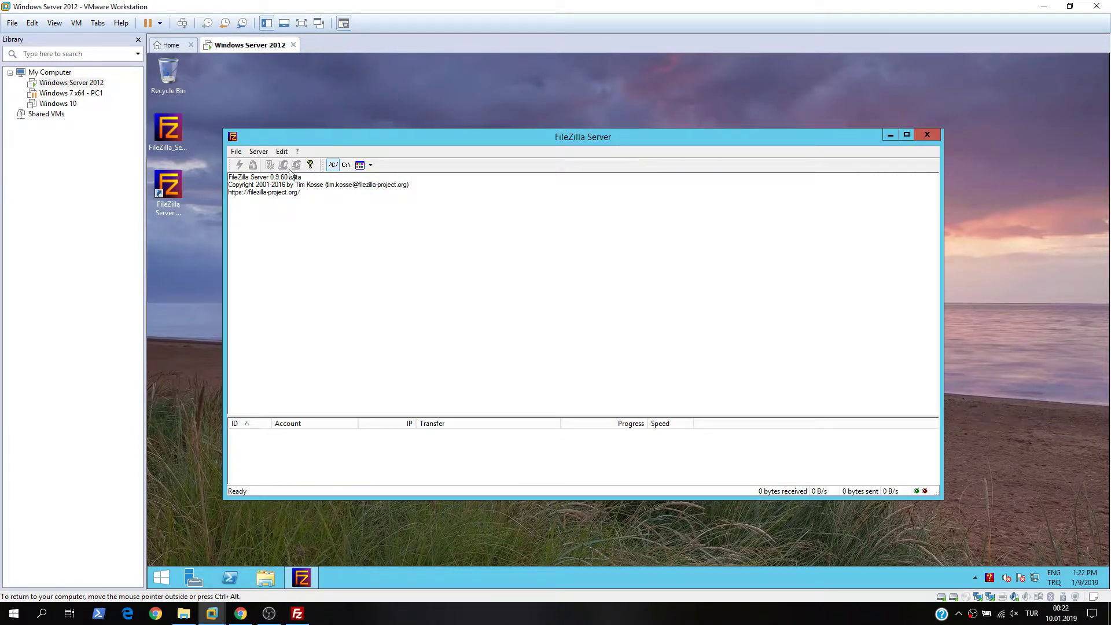
{"action": "left_click", "coordinate": [238, 152]}
{"action": "mouse_move", "coordinate": [255, 153]}
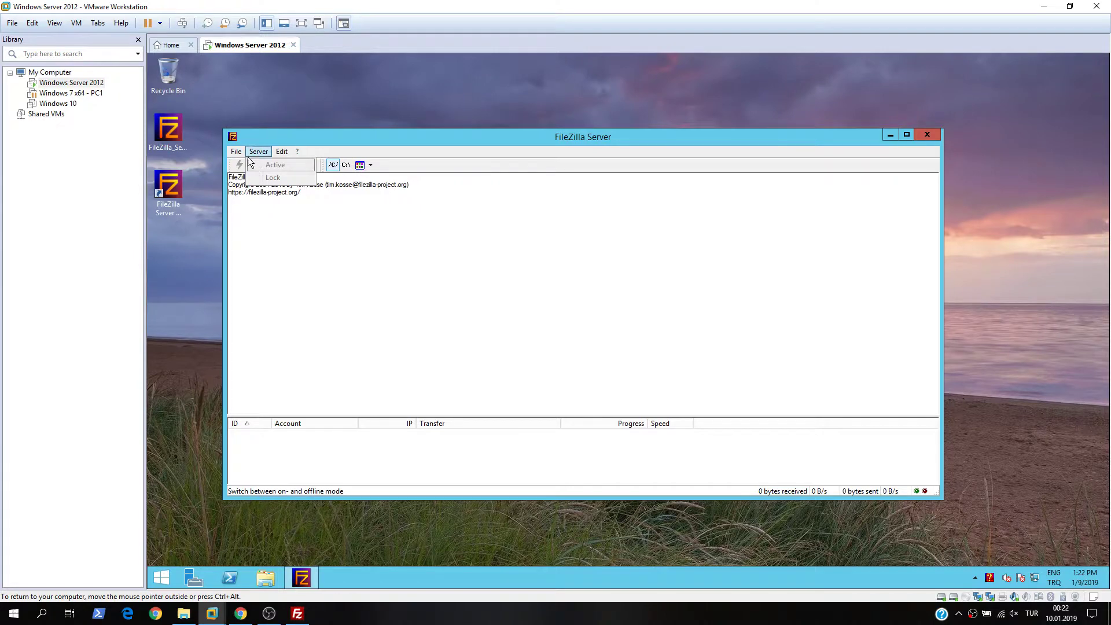
{"action": "left_click", "coordinate": [254, 165]}
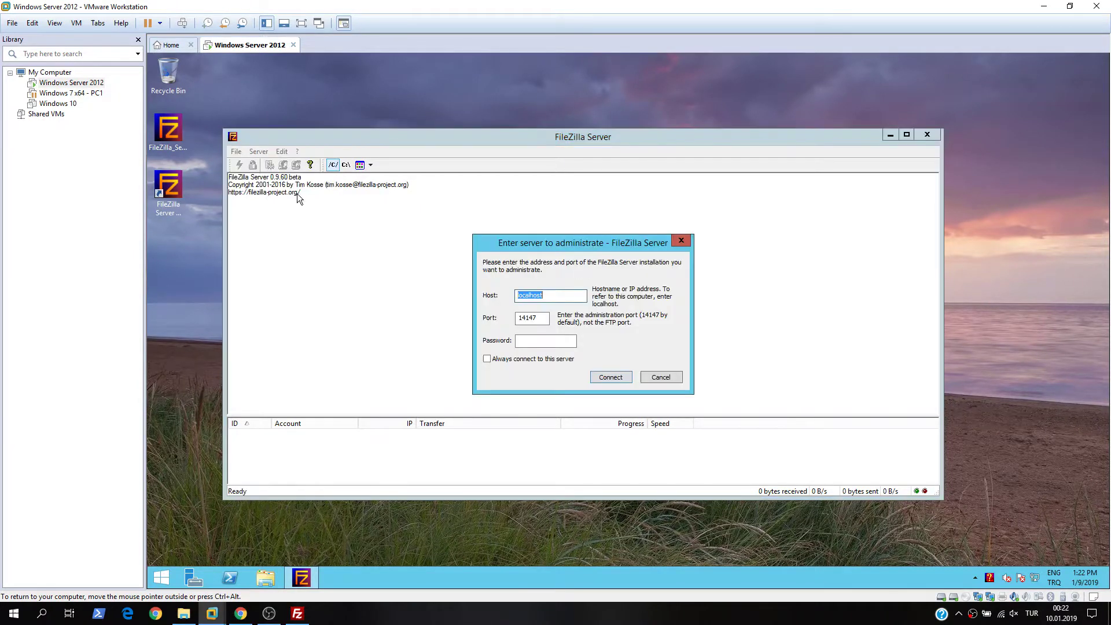
{"action": "left_click", "coordinate": [609, 378]}
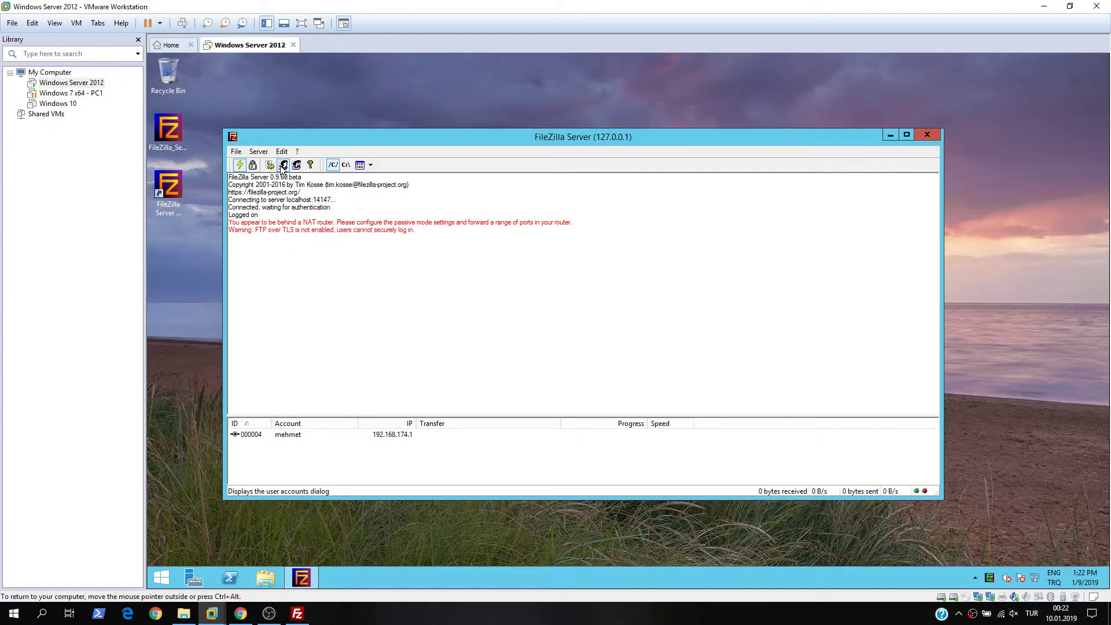
- Review the second user's Shared folders and IP Filter pages in Users settings
{"action": "left_click", "coordinate": [283, 166]}
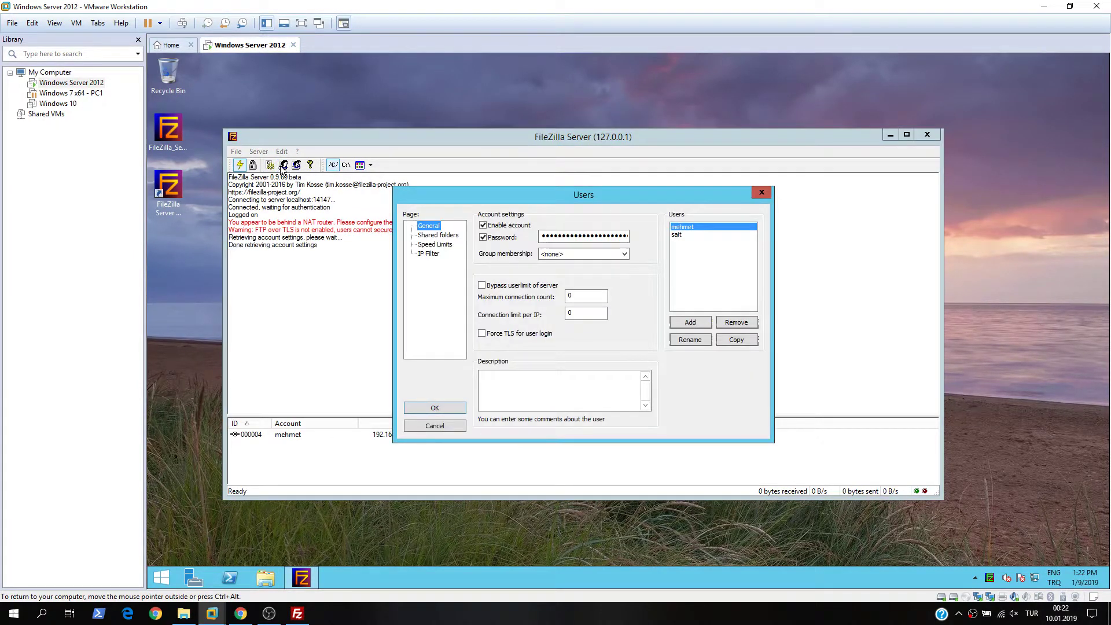
{"action": "left_click", "coordinate": [437, 235]}
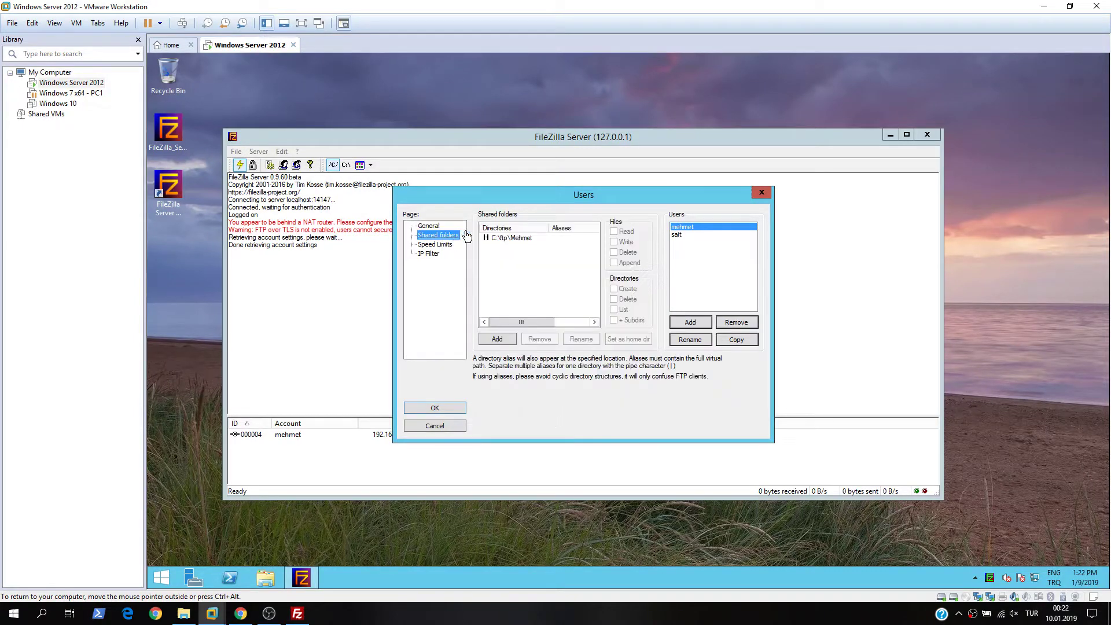
{"action": "left_click_drag", "start_coordinate": [558, 193], "coordinate": [608, 171]}
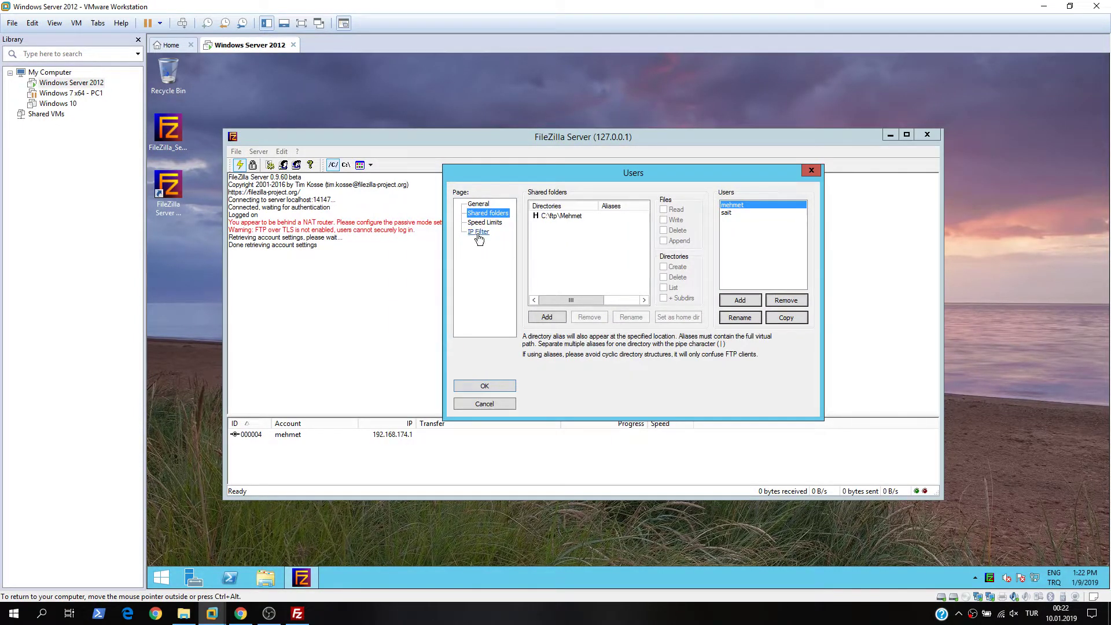
{"action": "left_click", "coordinate": [478, 234]}
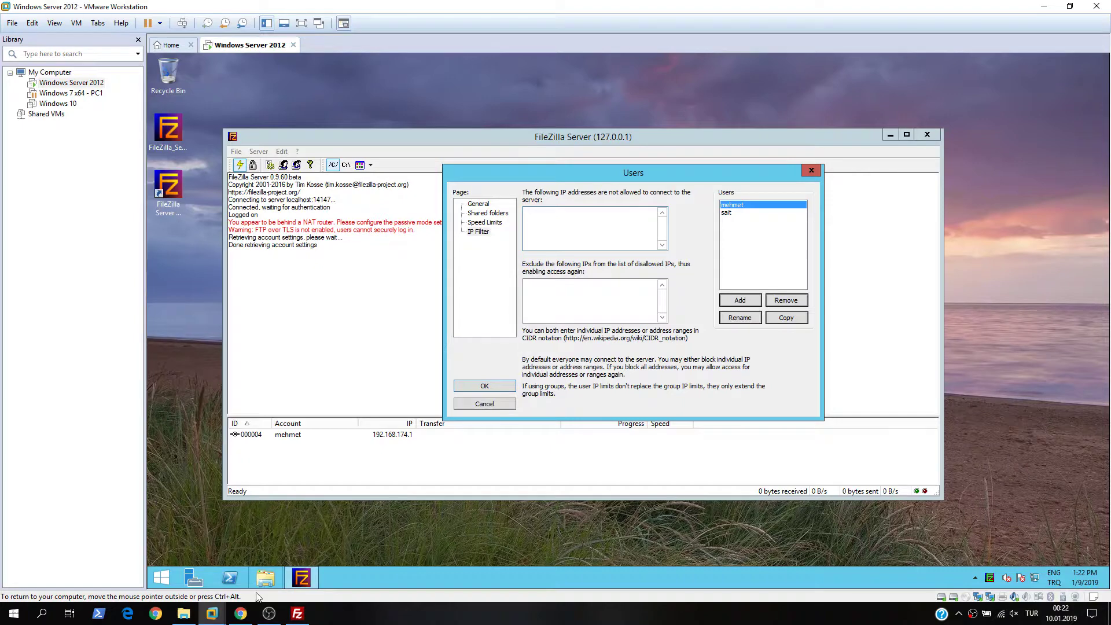
{"action": "left_click", "coordinate": [297, 614]}
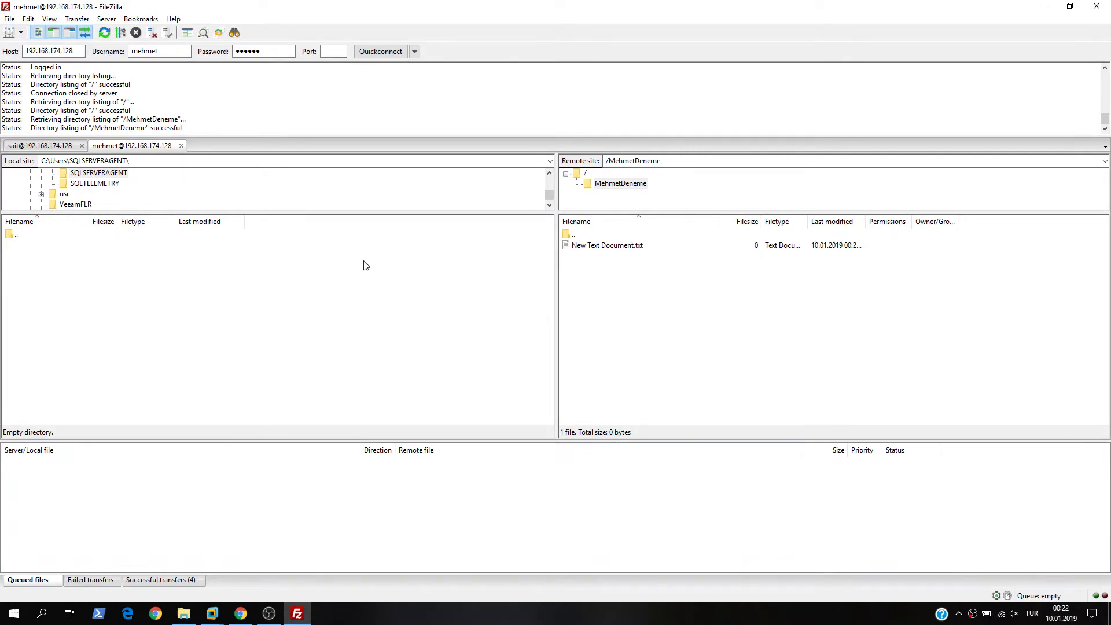
{"action": "right_click", "coordinate": [1001, 614]}
{"action": "left_click", "coordinate": [1014, 596]}
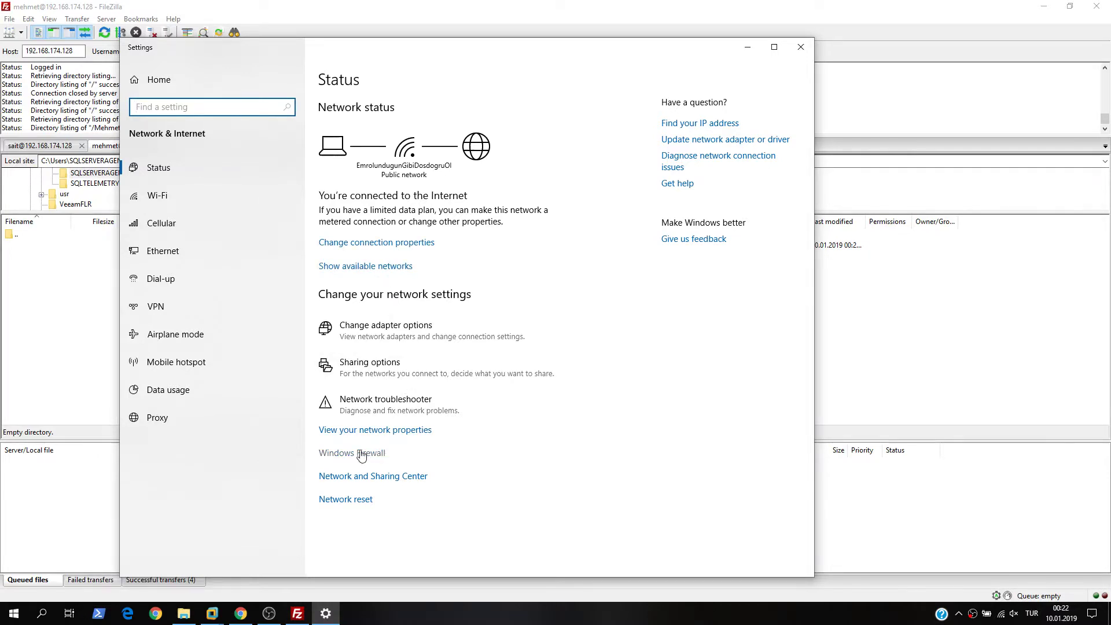
{"action": "left_click", "coordinate": [371, 433]}
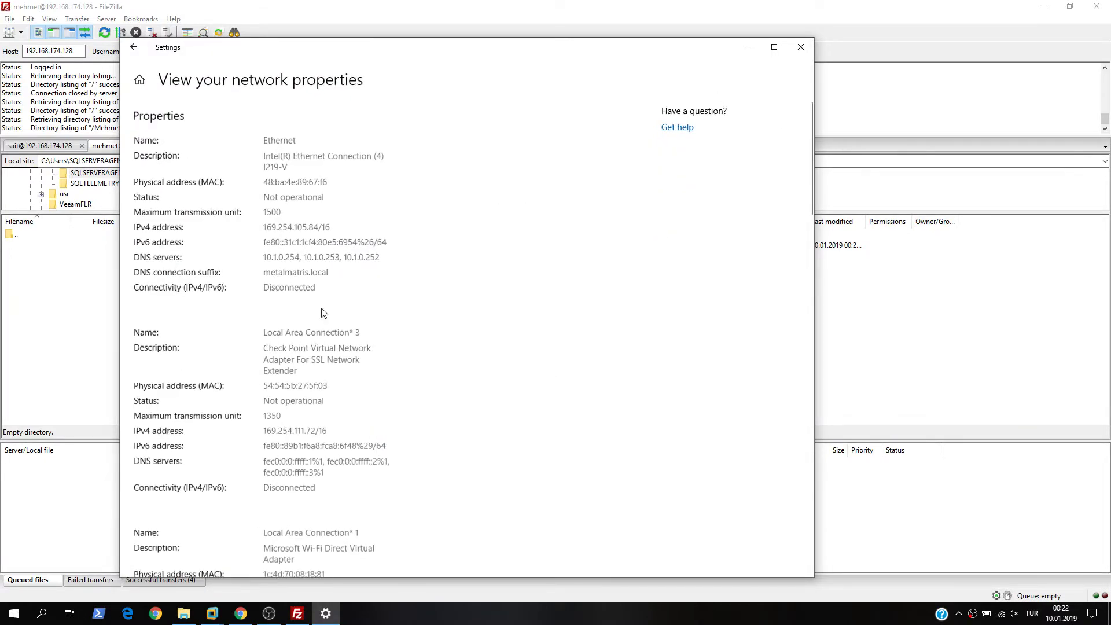
{"action": "scroll", "coordinate": [334, 364], "scroll_direction": "down", "scroll_amount": 5}
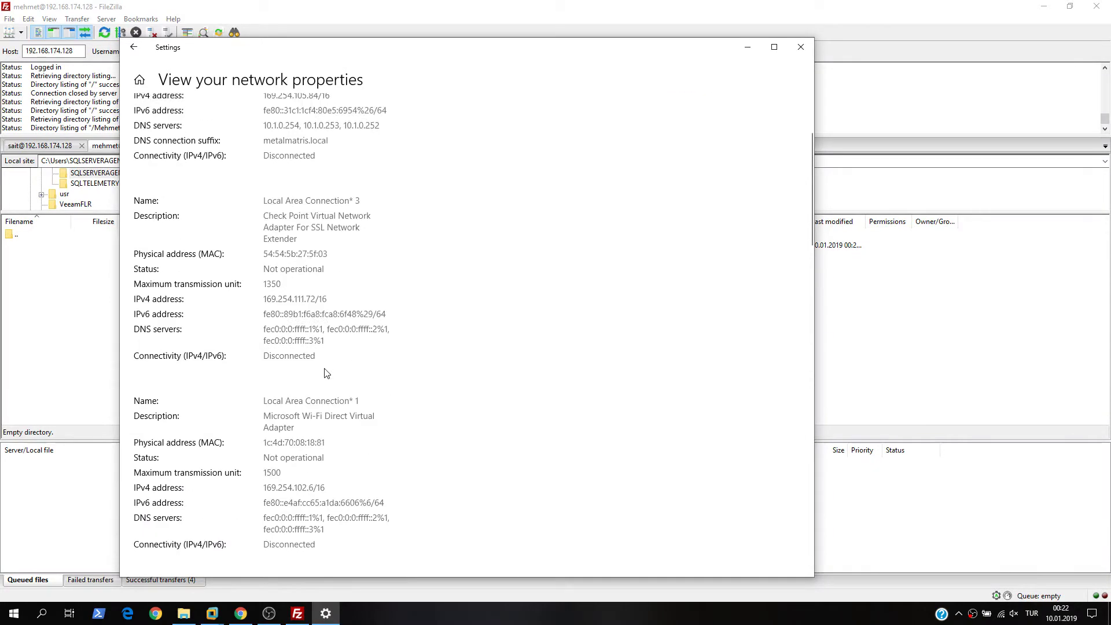
{"action": "scroll", "coordinate": [327, 273], "scroll_direction": "down", "scroll_amount": 15}
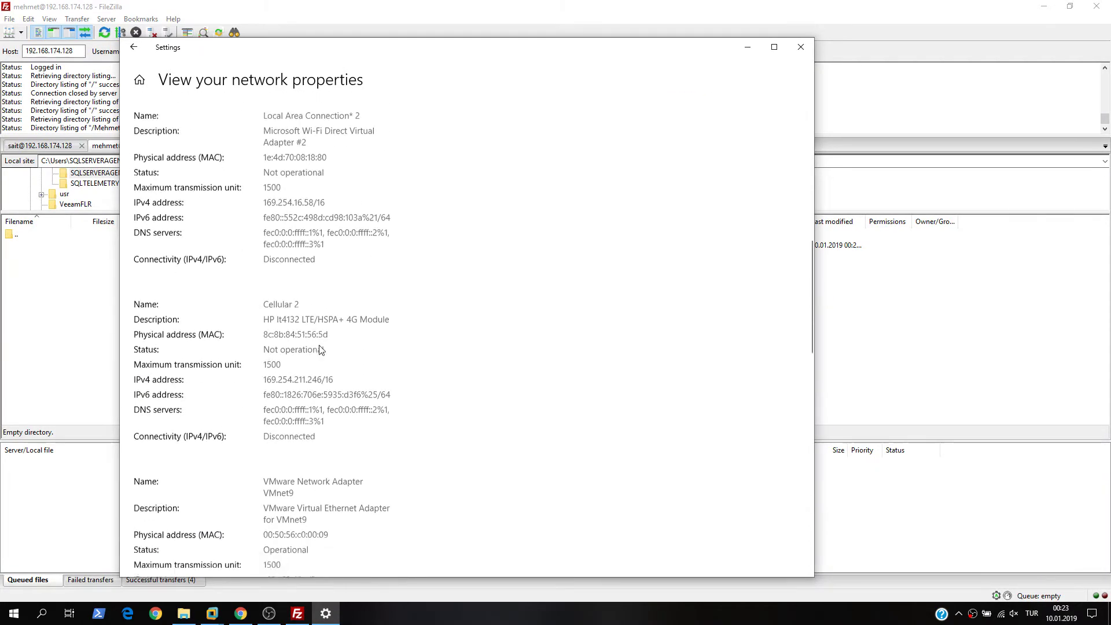
{"action": "scroll", "coordinate": [324, 360], "scroll_direction": "up", "scroll_amount": 3}
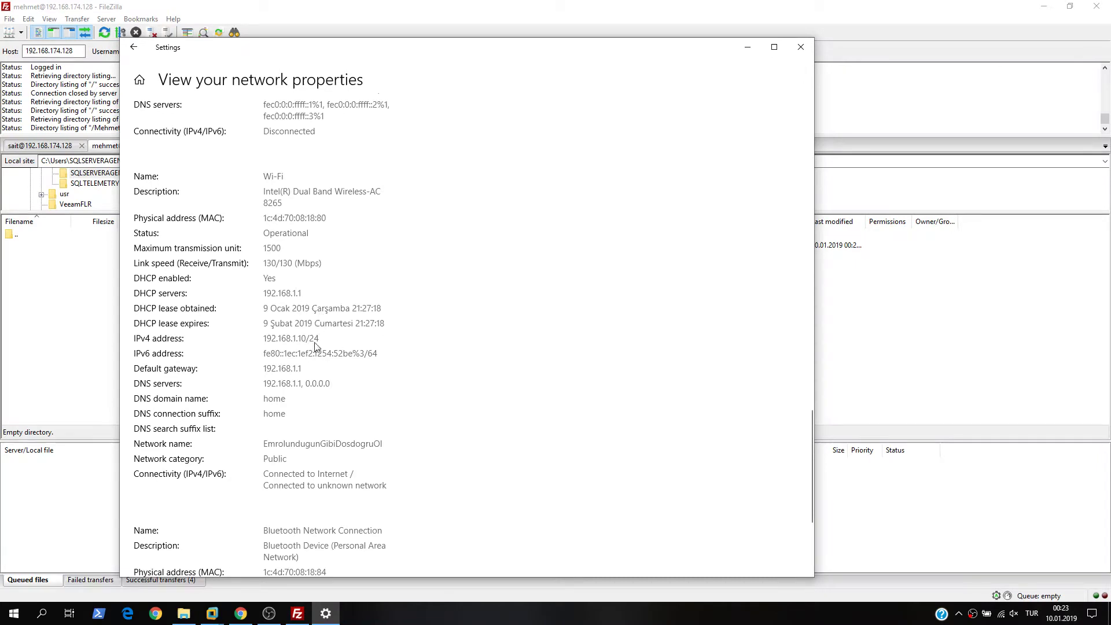
{"action": "scroll", "coordinate": [301, 363], "scroll_direction": "up", "scroll_amount": 3}
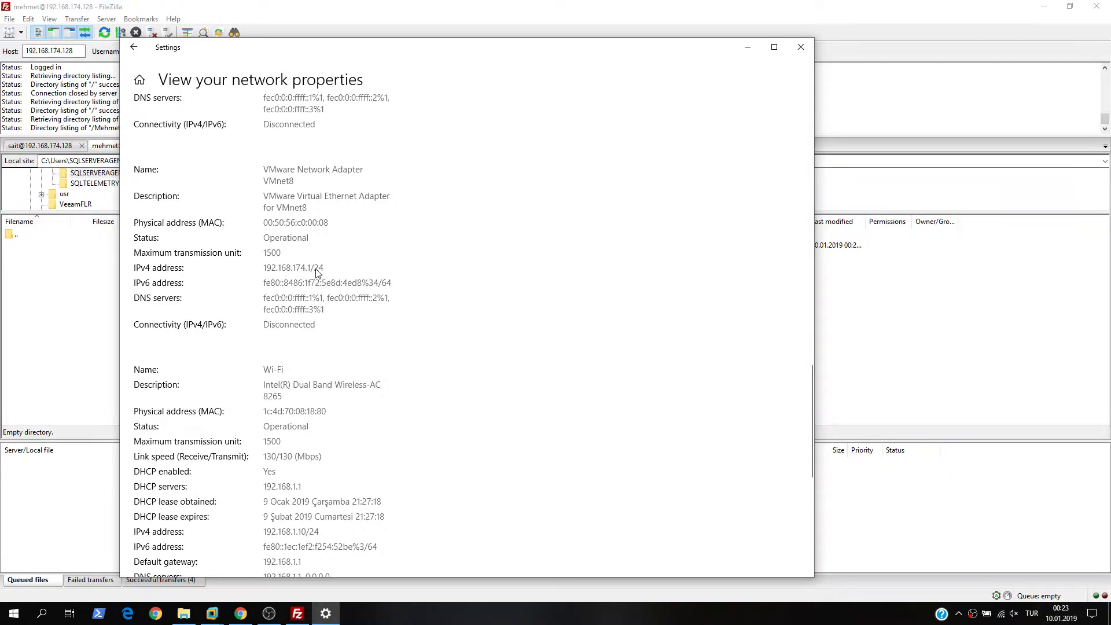
{"action": "scroll", "coordinate": [305, 276], "scroll_direction": "up", "scroll_amount": 3}
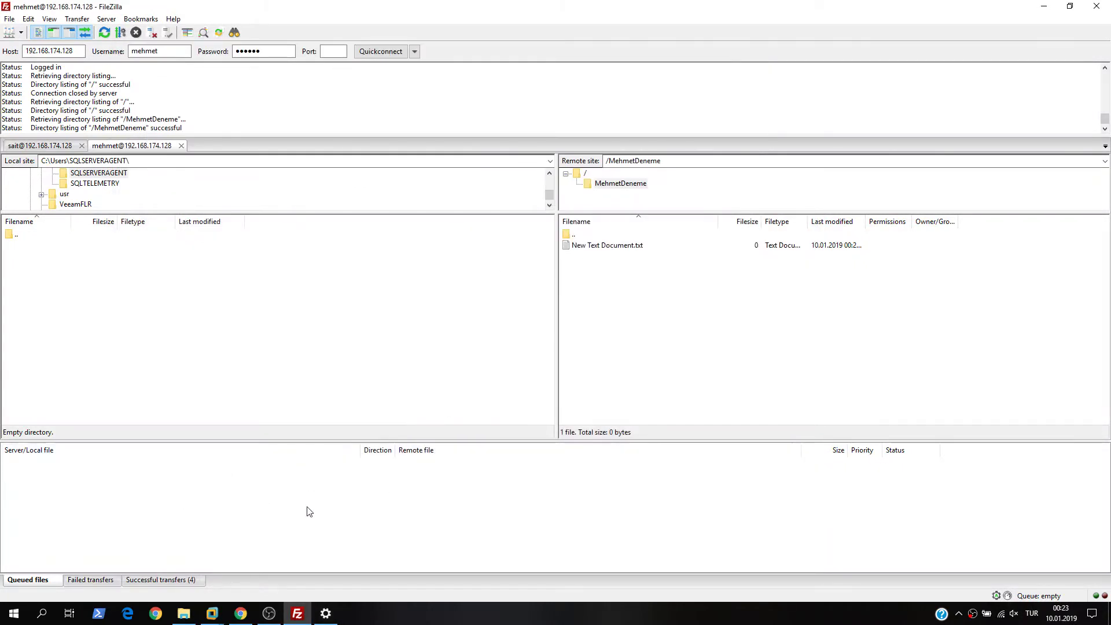
- Add 192.168.174.1 to mehmet's disallowed IP list and save the account settings
{"action": "mouse_move", "coordinate": [225, 616]}
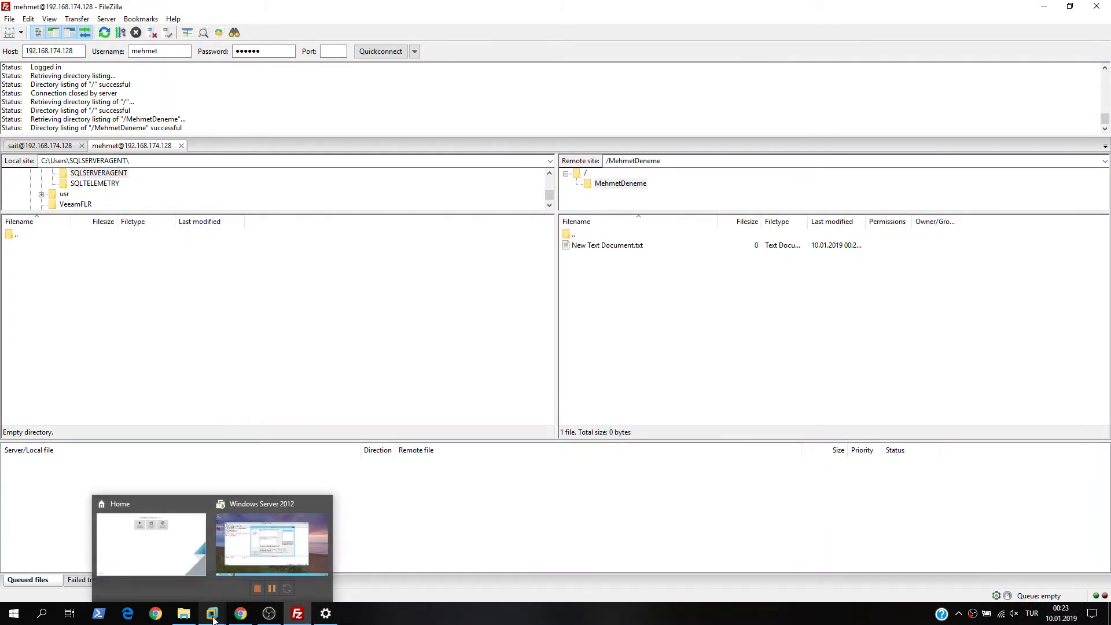
{"action": "left_click", "coordinate": [270, 523]}
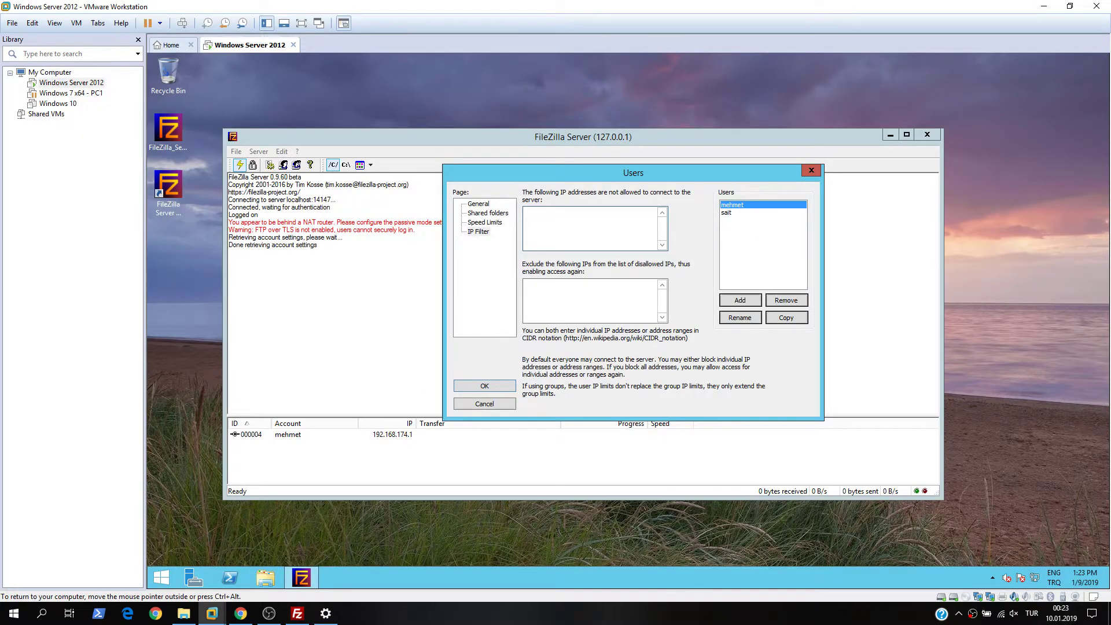
{"action": "type", "text": "192.168.174.1"}
{"action": "left_click", "coordinate": [724, 213]}
{"action": "left_click", "coordinate": [732, 204]}
{"action": "left_click", "coordinate": [496, 387]}
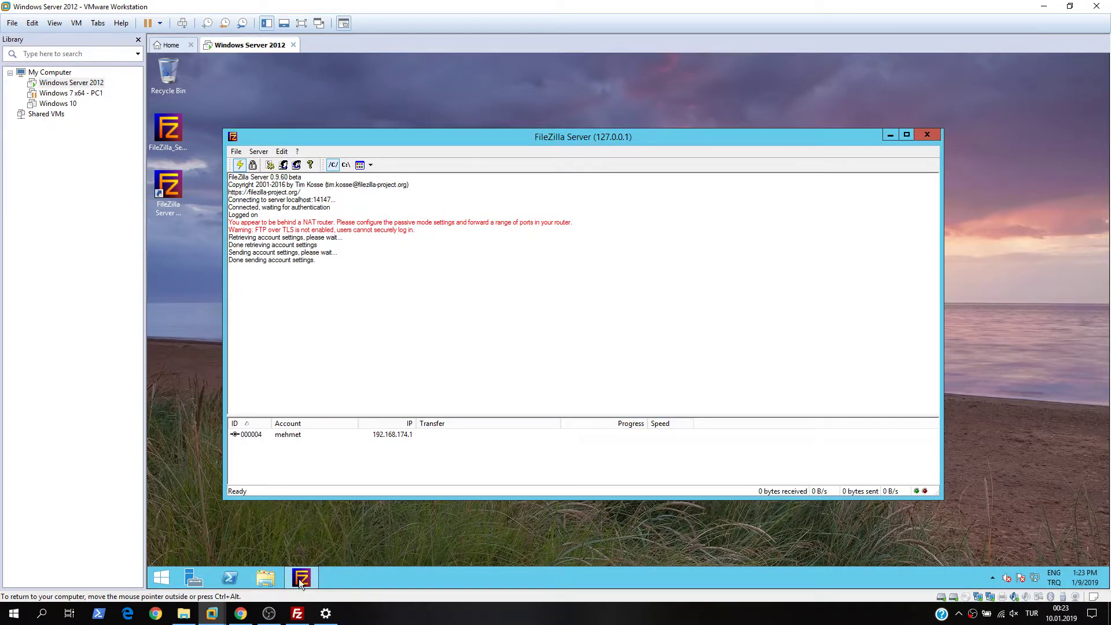
{"action": "left_click", "coordinate": [297, 612]}
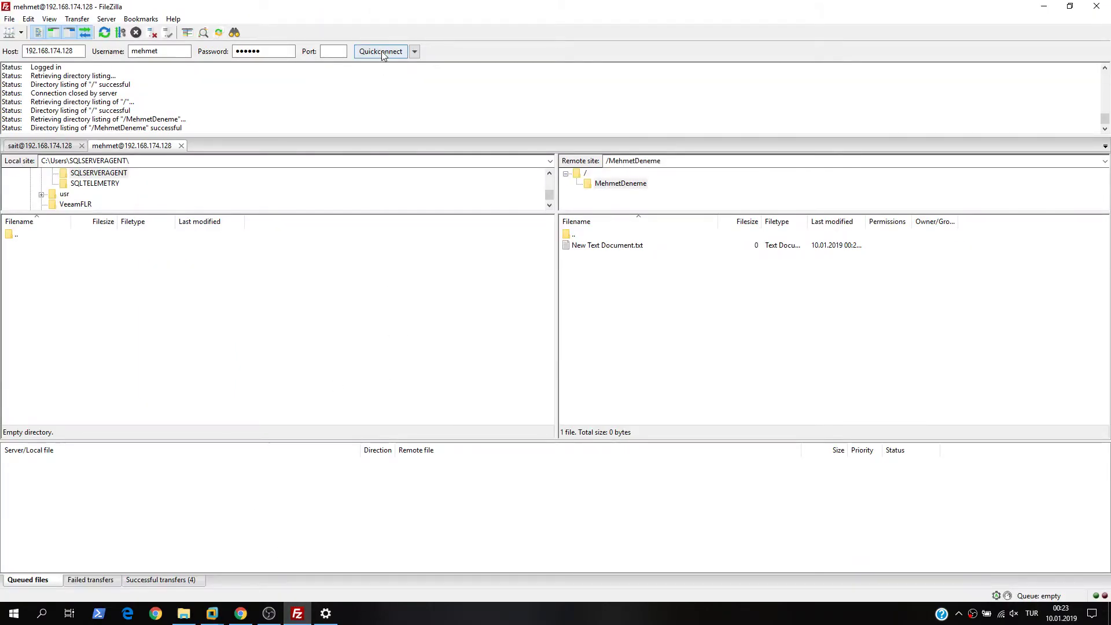
- Reconnect as mehmet and confirm the server refuses the login with error 521
{"action": "left_click", "coordinate": [381, 53]}
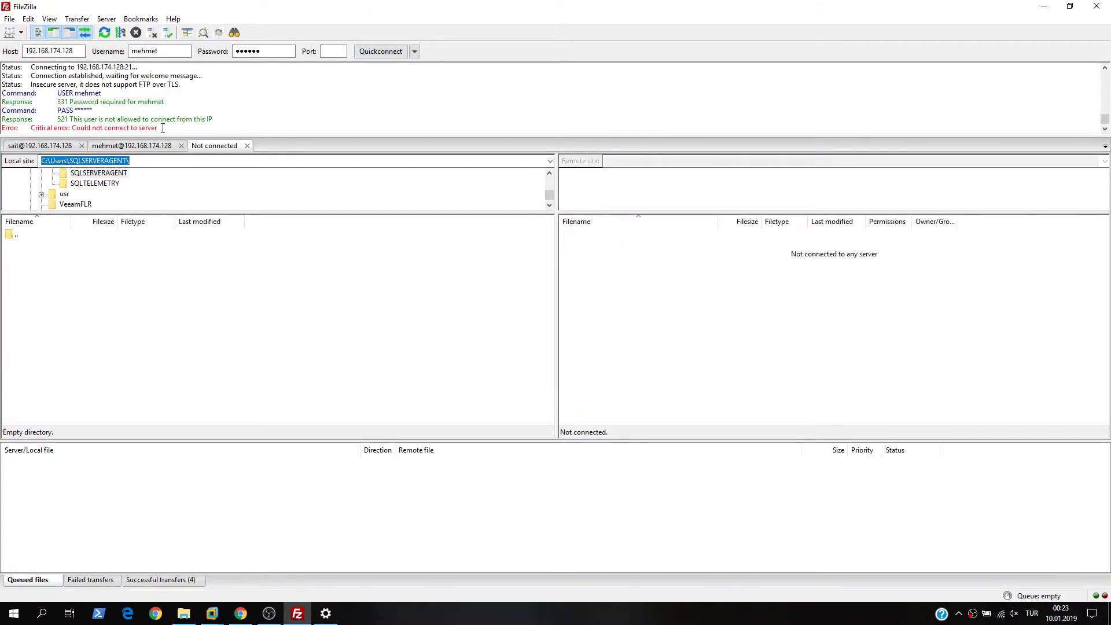
{"action": "left_click_drag", "start_coordinate": [163, 128], "coordinate": [36, 132]}
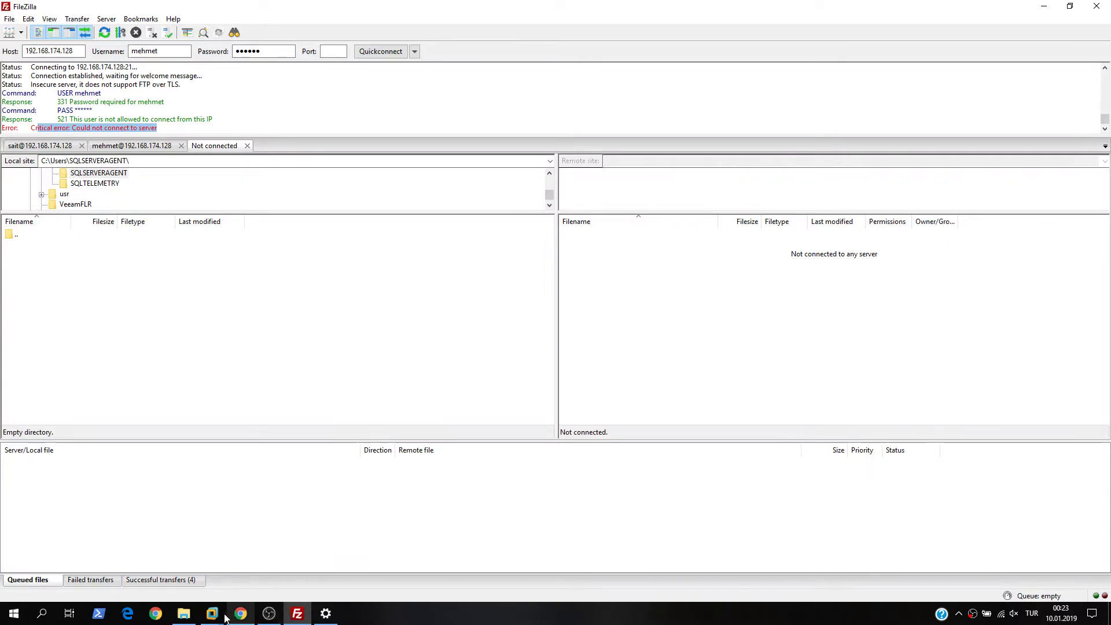
{"action": "mouse_move", "coordinate": [226, 617]}
{"action": "left_click", "coordinate": [296, 532]}
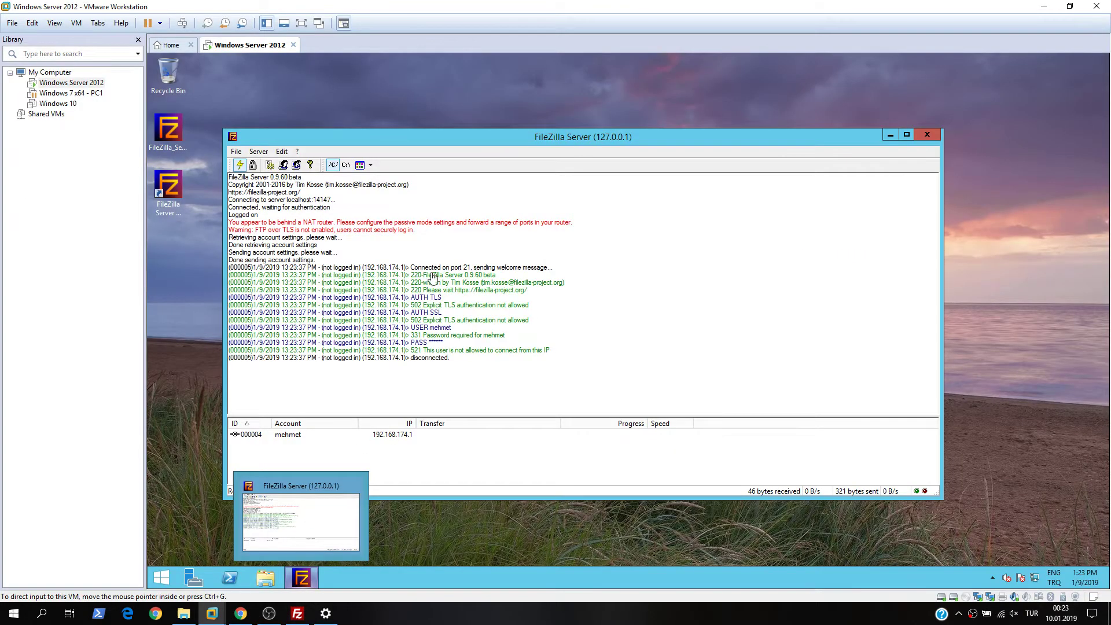
{"action": "left_click", "coordinate": [296, 165]}
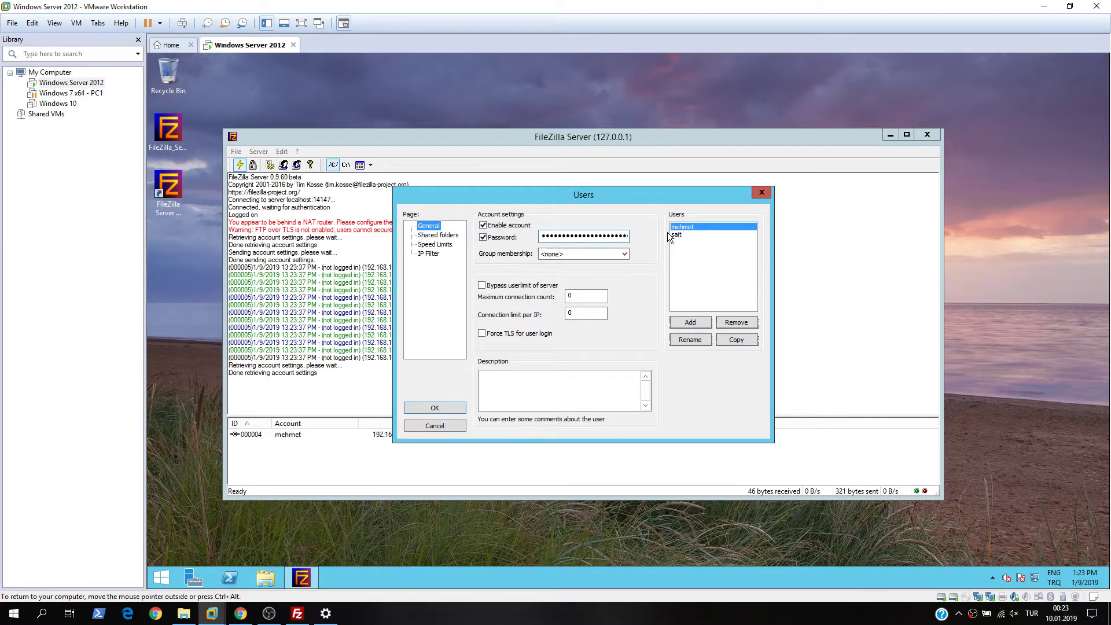
- Remove 192.168.174.1 from mehmet's disallowed IP list and save the account
{"action": "left_click", "coordinate": [430, 254]}
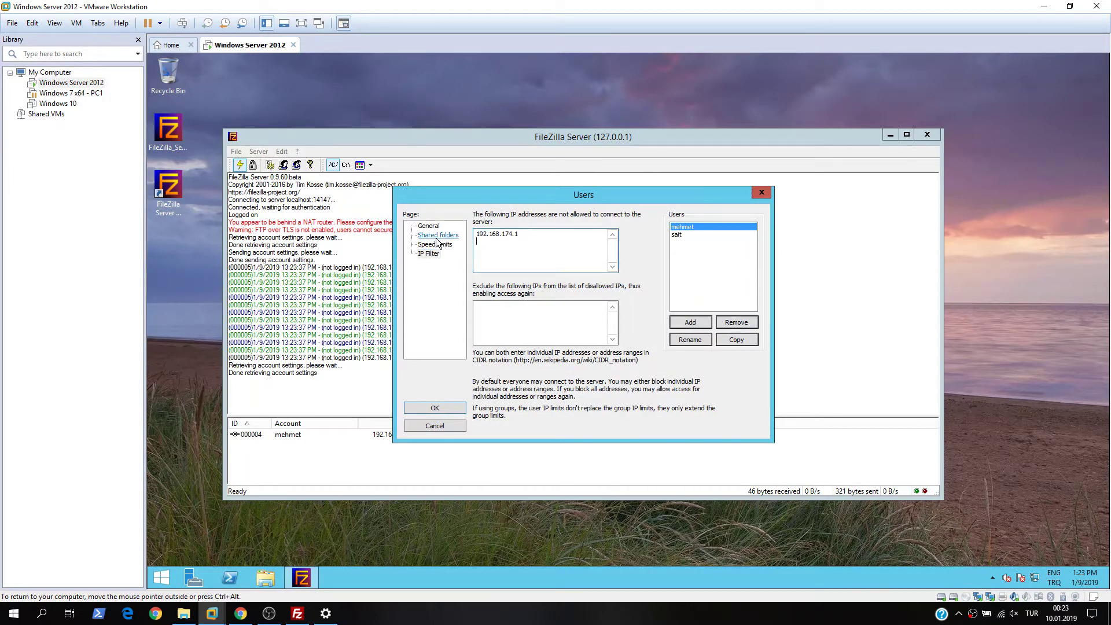
{"action": "key", "text": "BackSpace"}
{"action": "key", "text": "BackSpace"}
{"action": "key", "text": "BackSpace"}
{"action": "key", "text": "BackSpace"}
{"action": "key", "text": "BackSpace"}
{"action": "key", "text": "BackSpace"}
{"action": "key", "text": "BackSpace"}
{"action": "key", "text": "BackSpace"}
{"action": "key", "text": "BackSpace"}
{"action": "key", "text": "BackSpace"}
{"action": "key", "text": "BackSpace"}
{"action": "key", "text": "BackSpace"}
{"action": "key", "text": "BackSpace"}
{"action": "key", "text": "BackSpace"}
{"action": "left_click", "coordinate": [436, 406]}
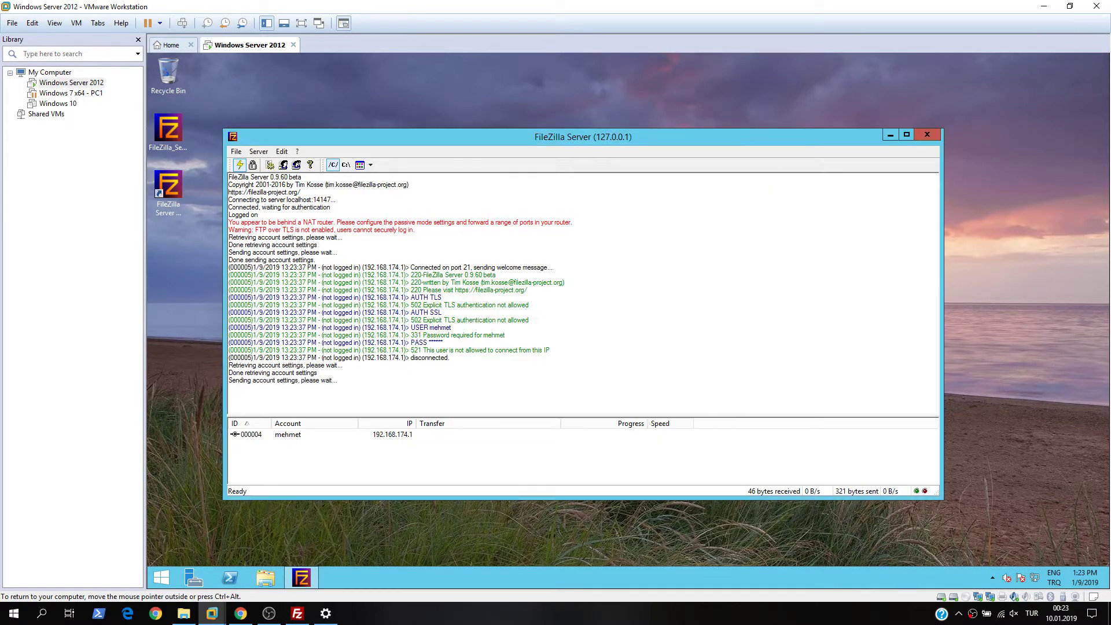
- Reconnect as mehmet from the FTP client so the login succeeds again
{"action": "left_click", "coordinate": [297, 613]}
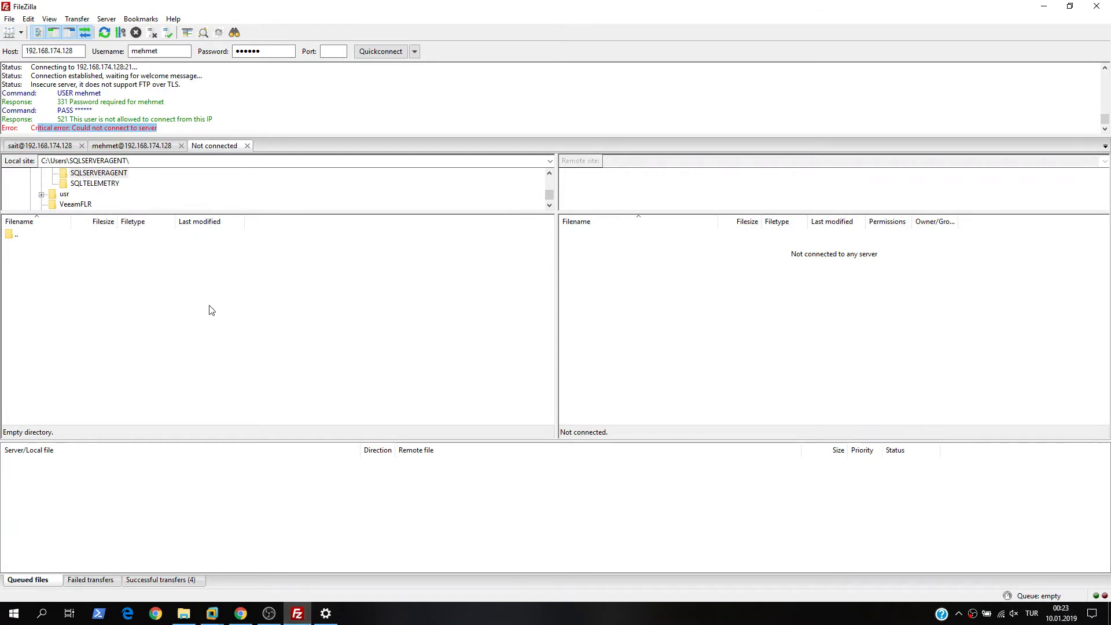
{"action": "left_click", "coordinate": [375, 52]}
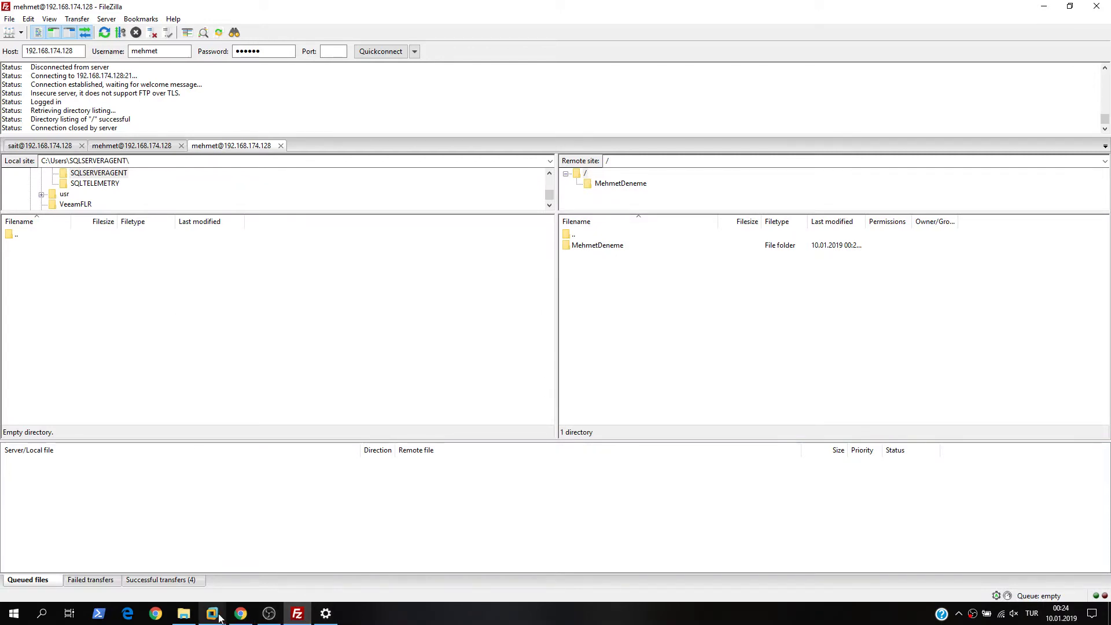
{"action": "mouse_move", "coordinate": [211, 612]}
{"action": "left_click", "coordinate": [266, 563]}
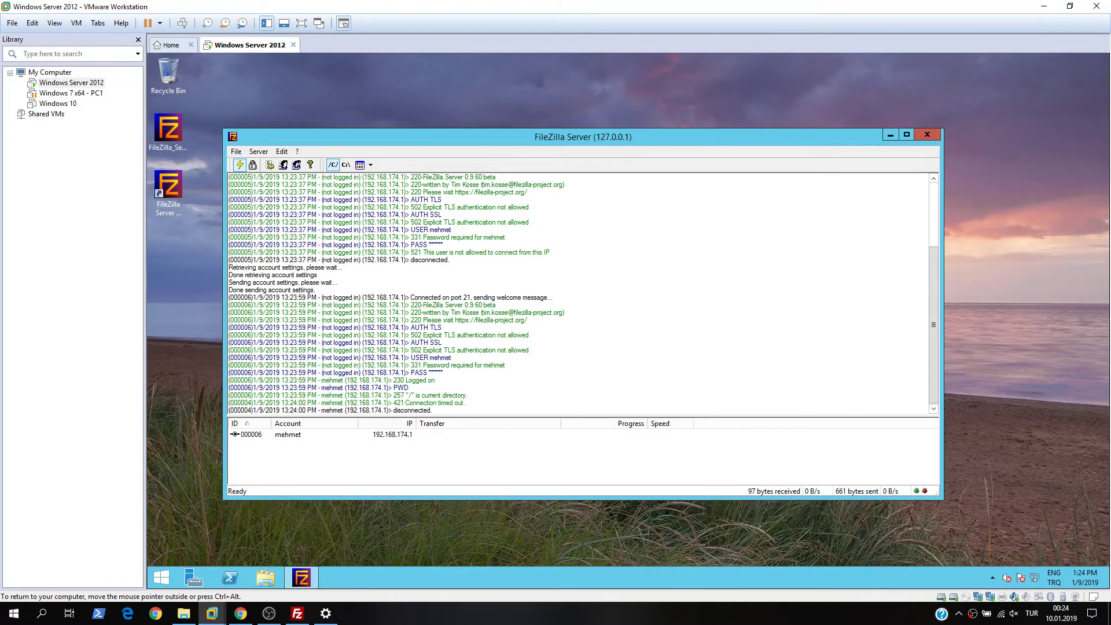
- Show mehmet's download and upload options on the Speed Limits page
{"action": "left_click", "coordinate": [283, 165]}
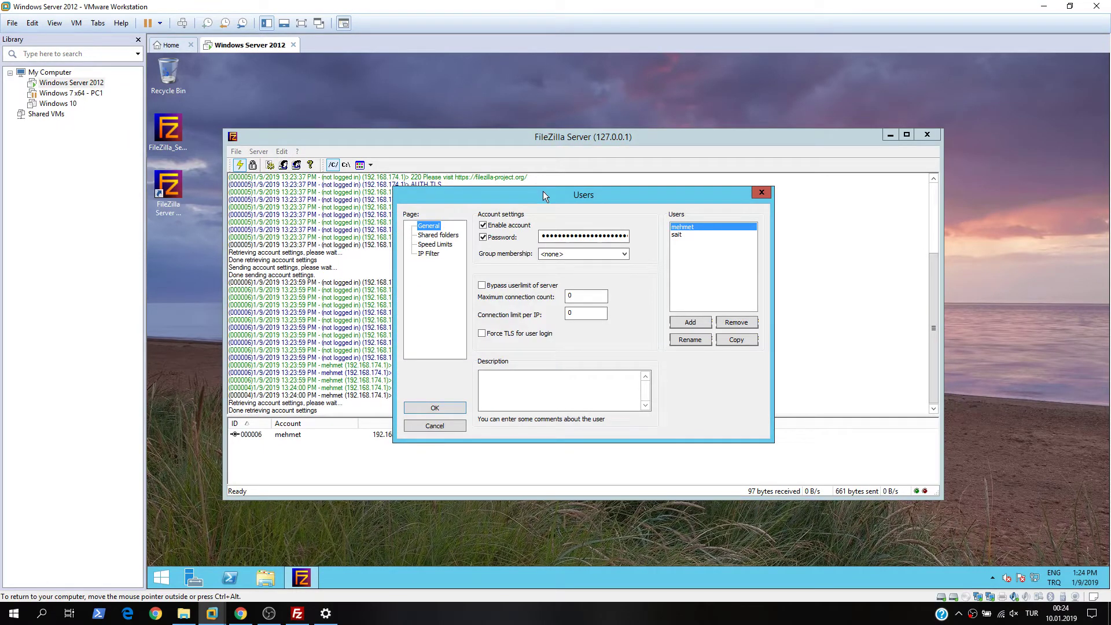
{"action": "left_click_drag", "start_coordinate": [544, 191], "coordinate": [549, 148]}
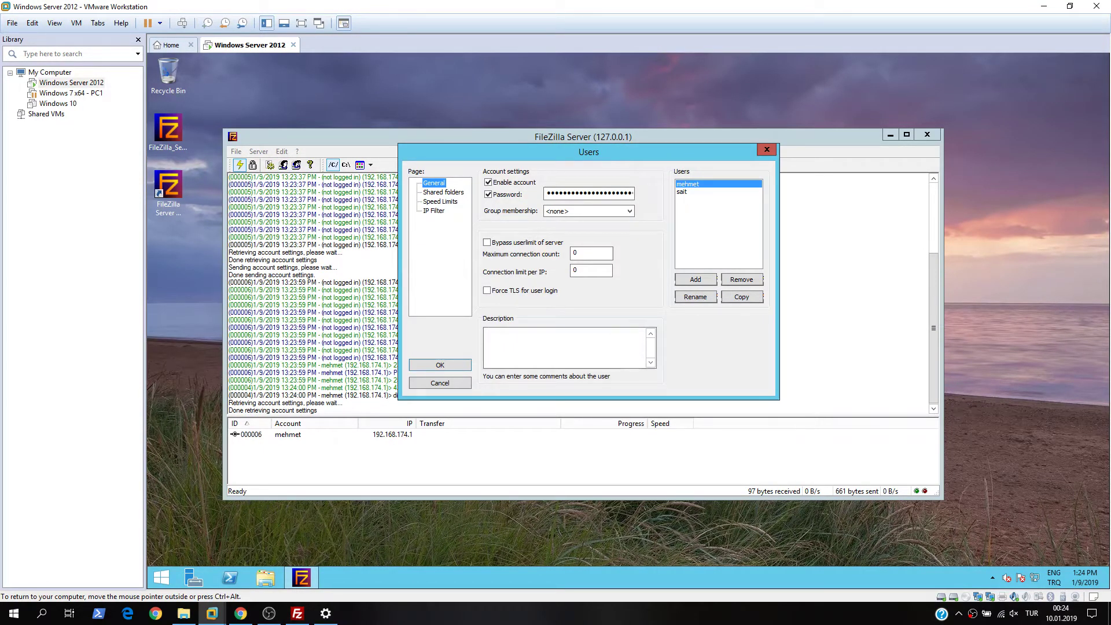
{"action": "left_click", "coordinate": [439, 202]}
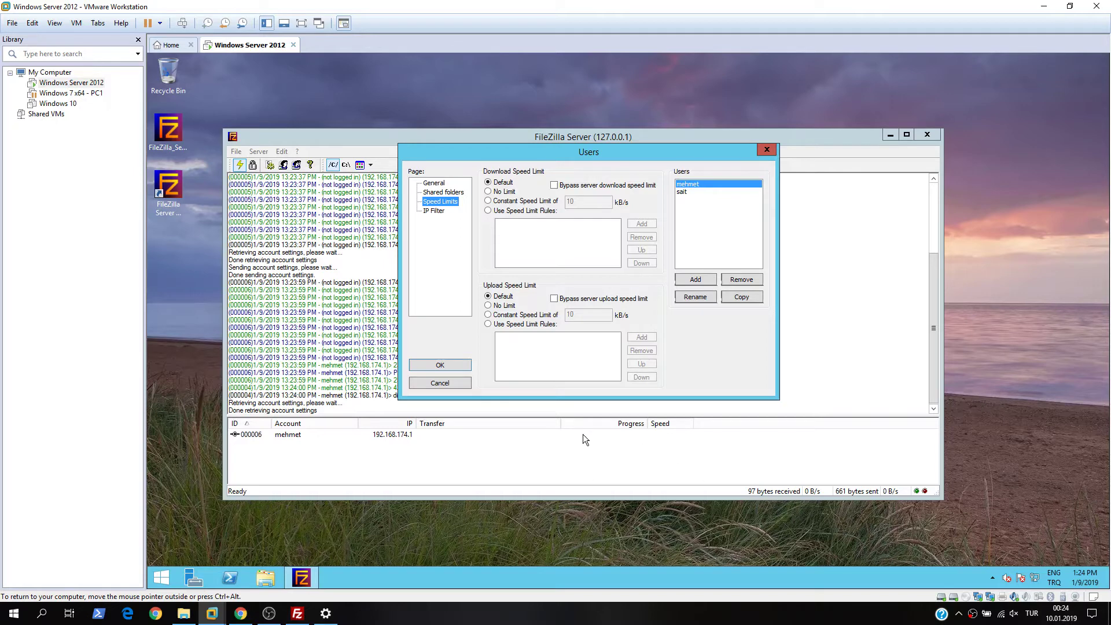
- Close the Users dialog and the FileZilla Server admin window
{"action": "left_click", "coordinate": [770, 148]}
{"action": "left_click", "coordinate": [927, 135]}
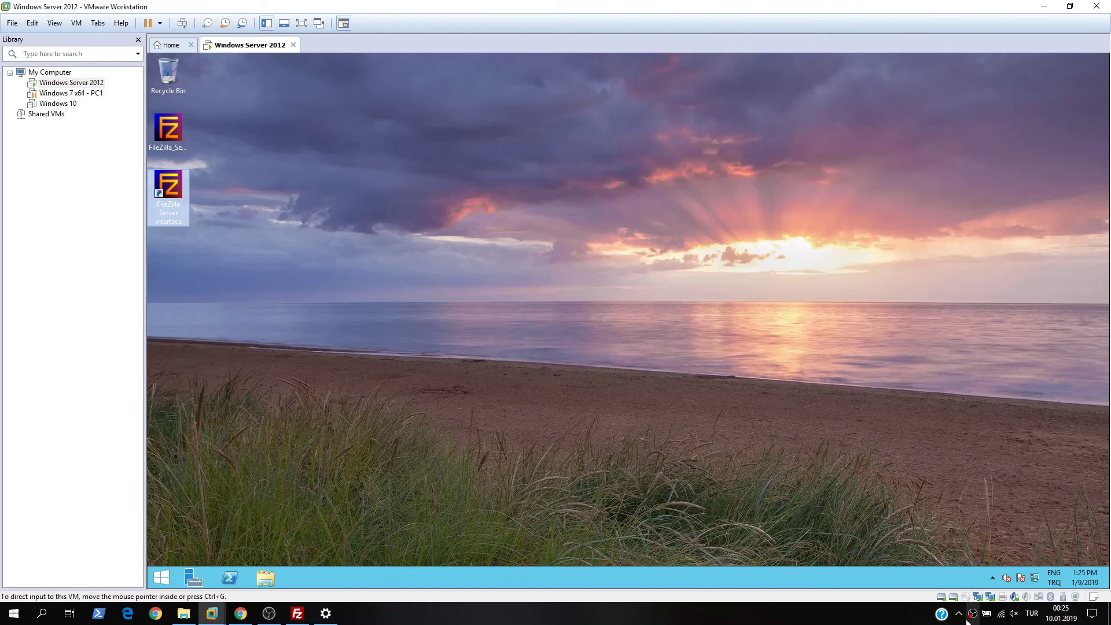
{"action": "right_click", "coordinate": [972, 615]}
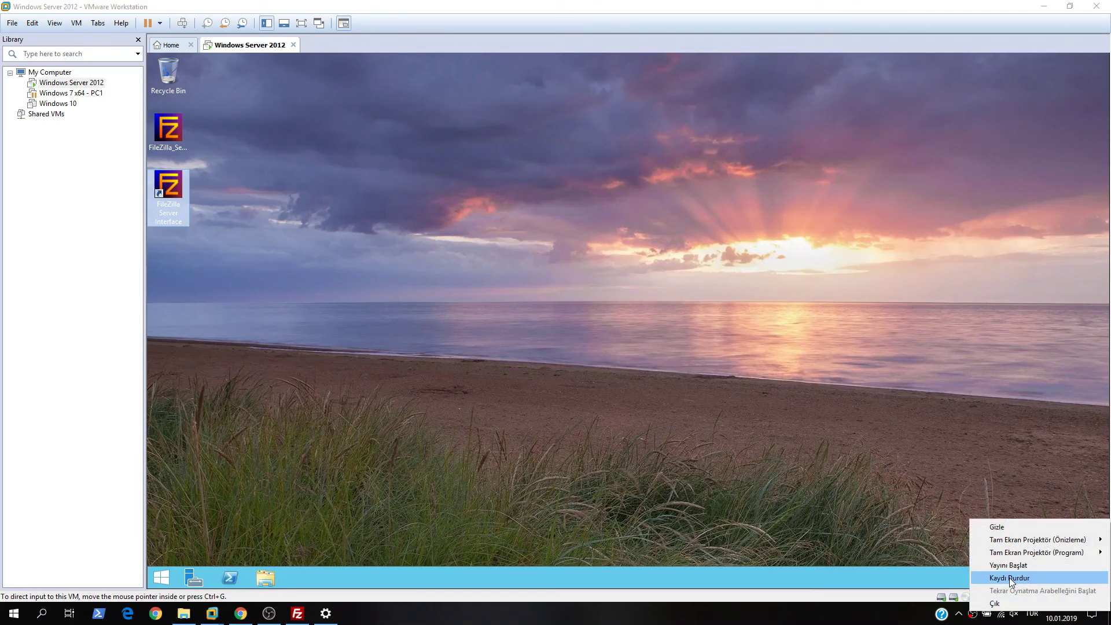